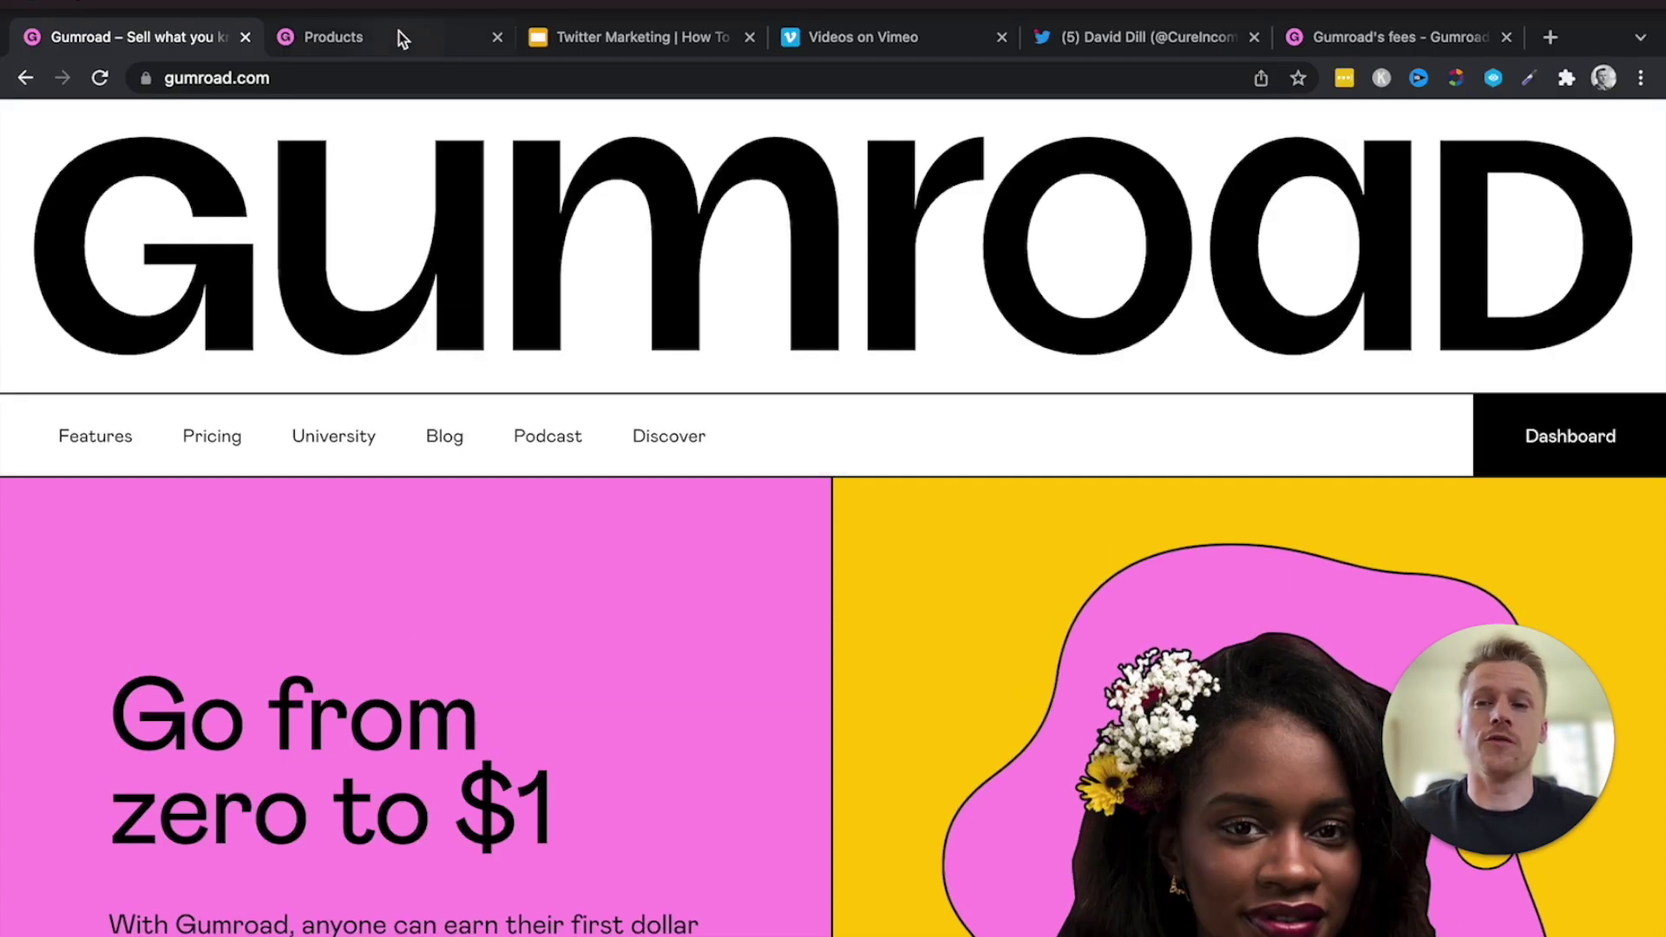
Go from the creator dashboard to the Products list and scroll through revenue and customer figures.
{"action": "left_click", "coordinate": [399, 31]}
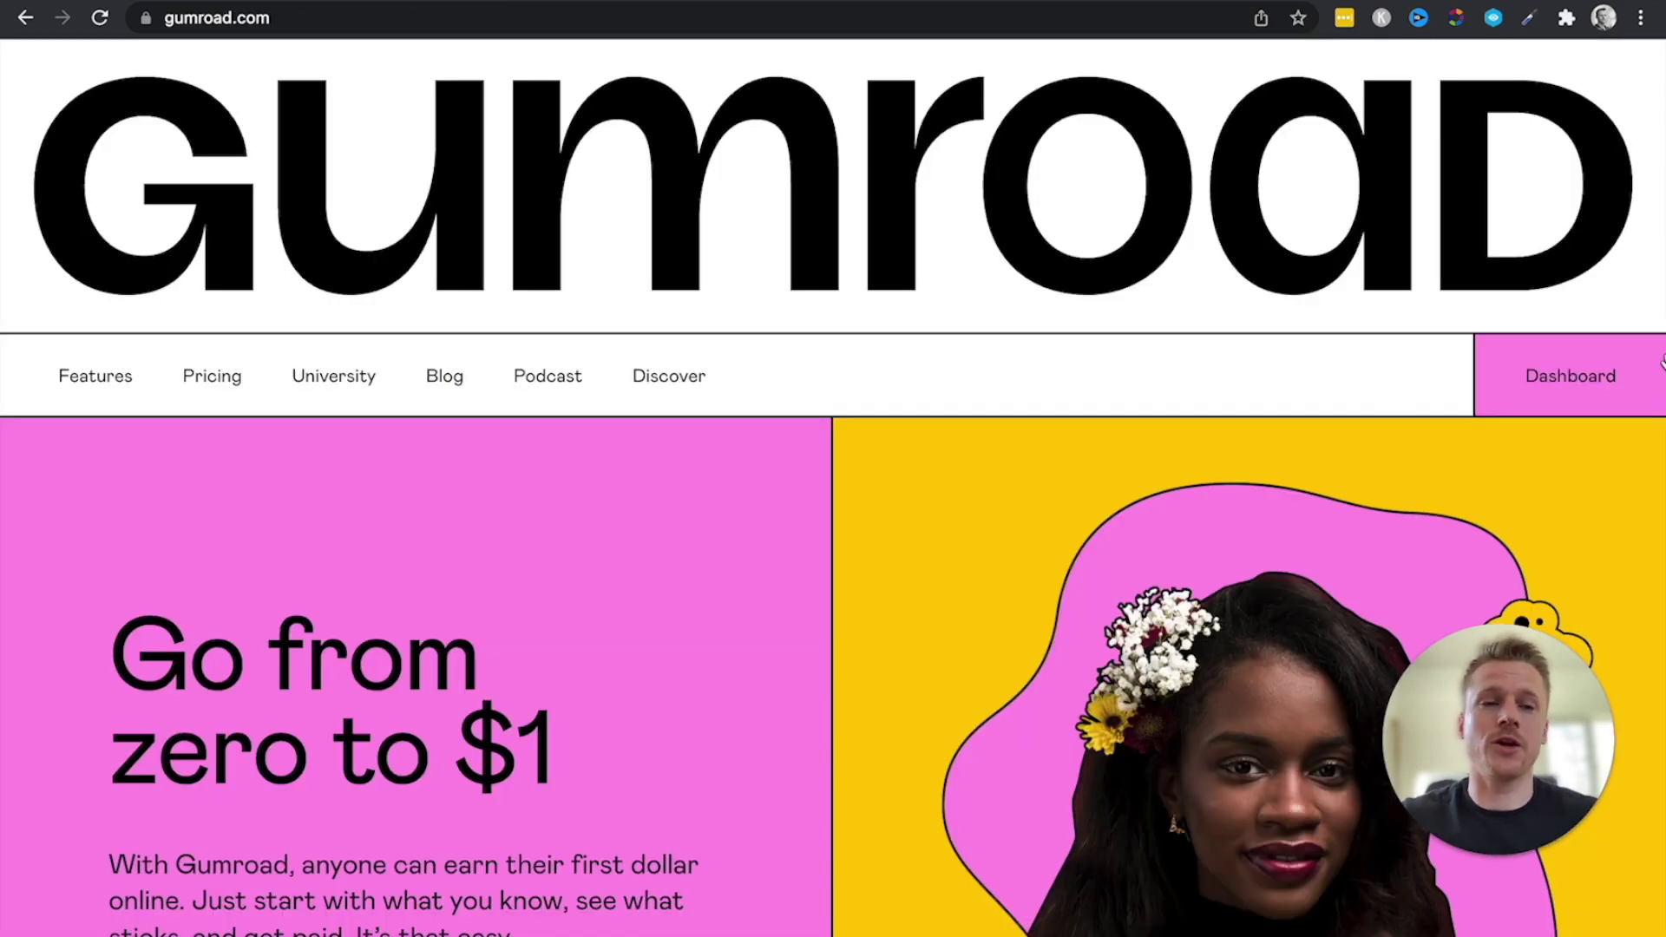
{"action": "left_click", "coordinate": [1549, 392]}
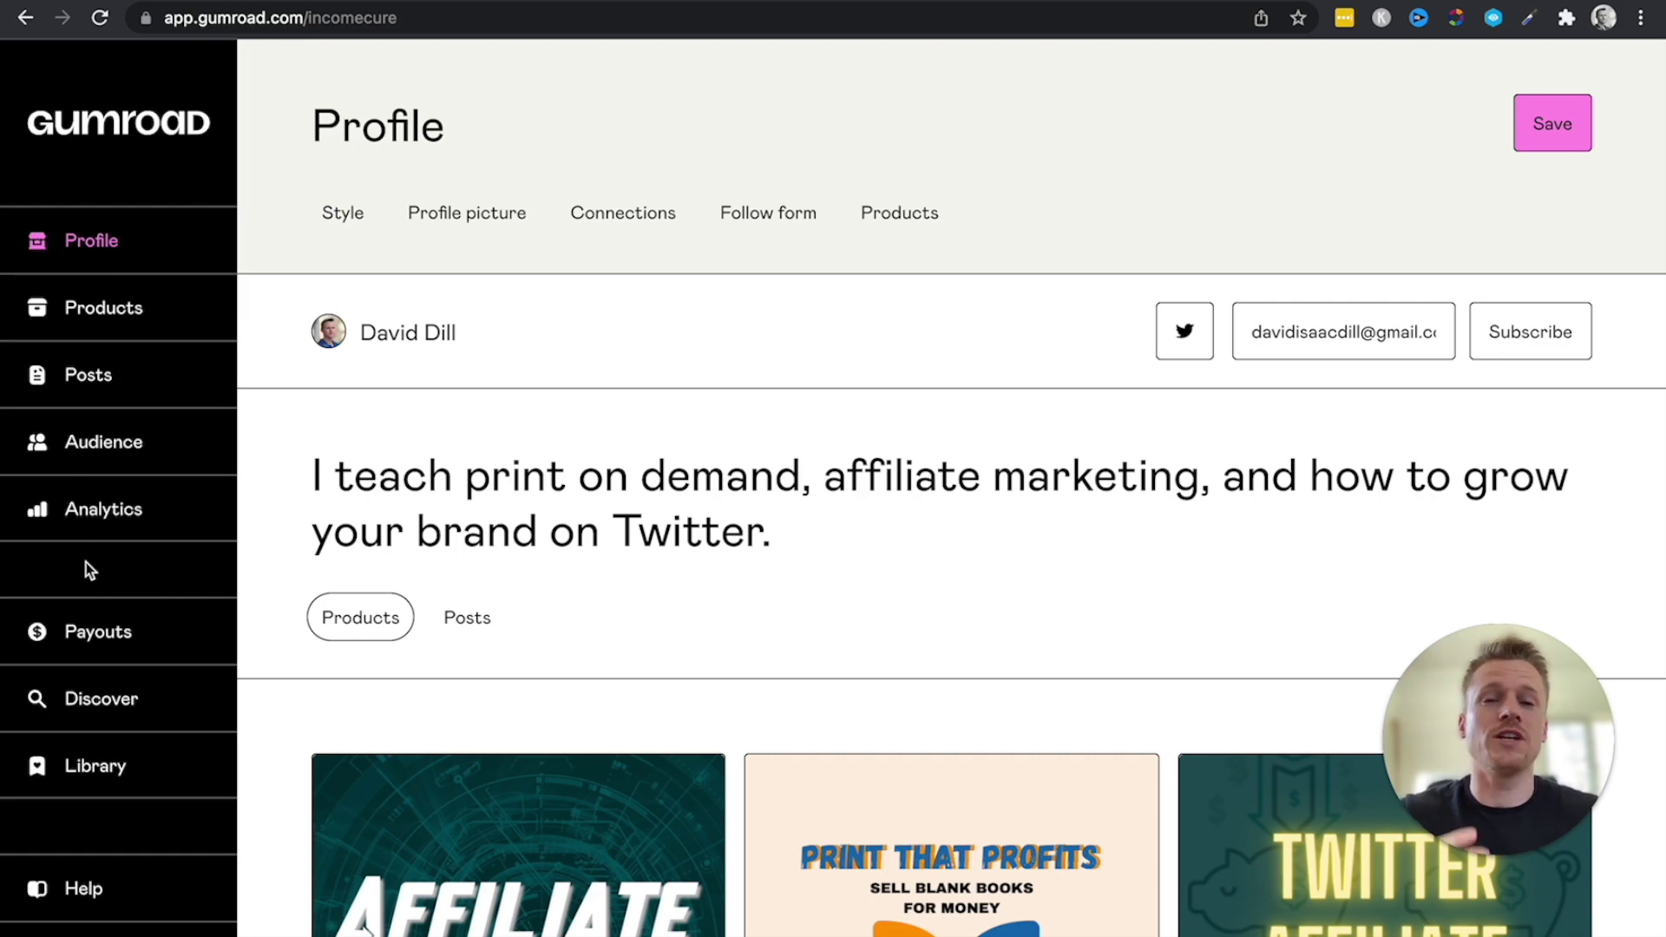
{"action": "left_click", "coordinate": [95, 326]}
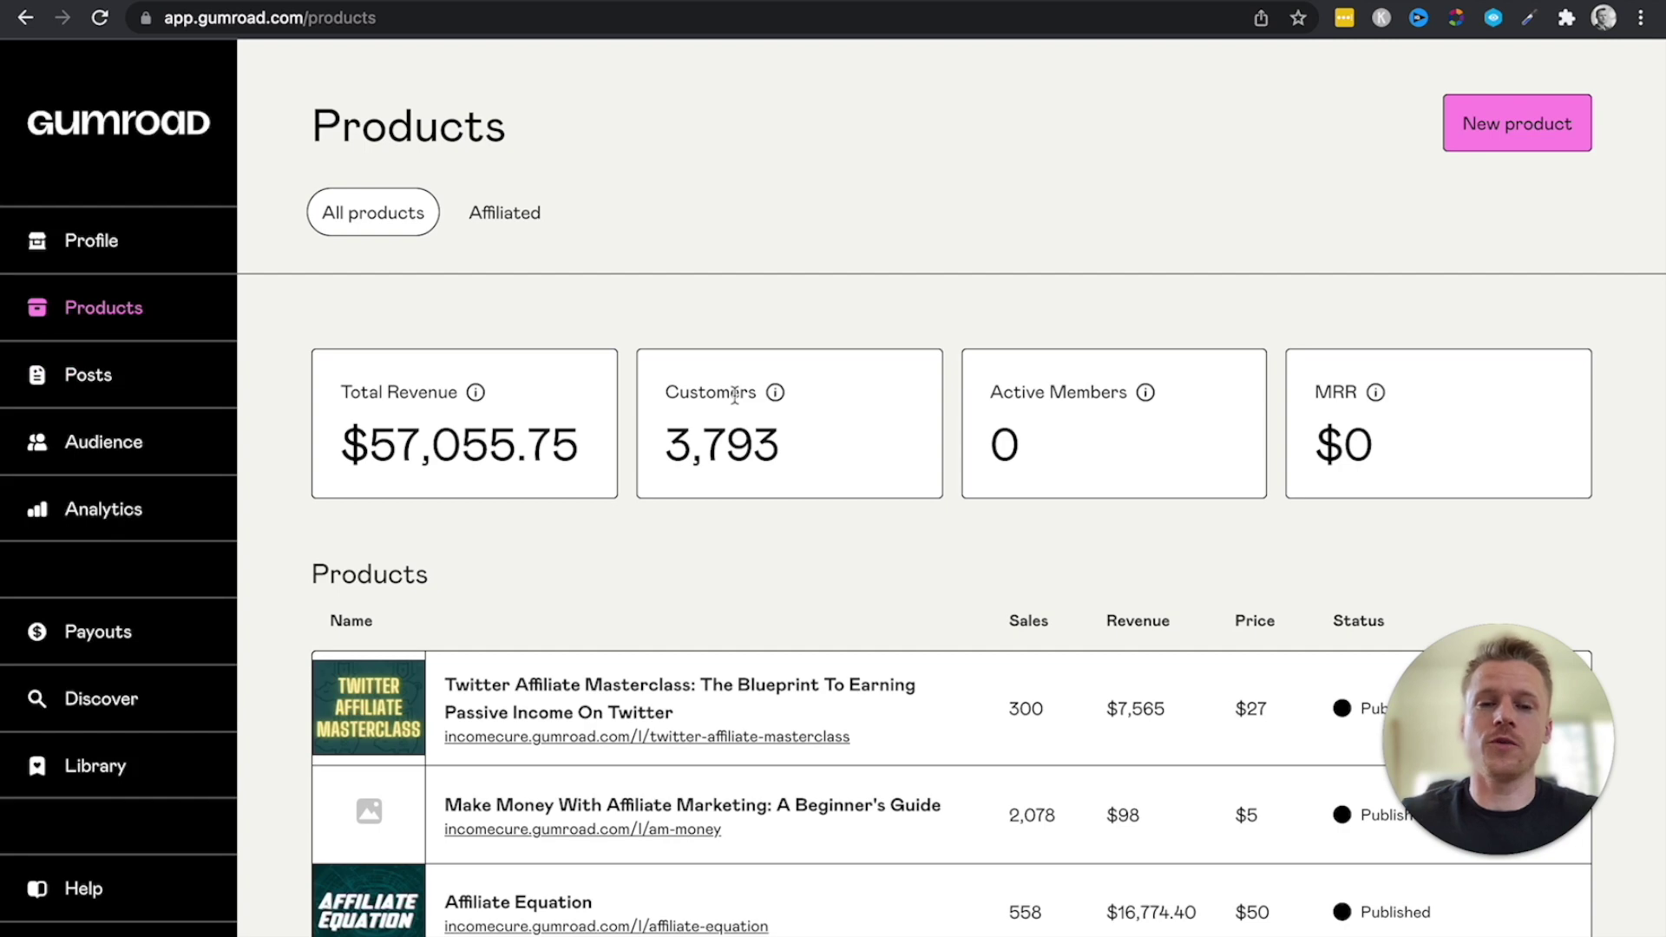
{"action": "scroll", "coordinate": [734, 395], "scroll_direction": "down", "scroll_amount": 3}
{"action": "scroll", "coordinate": [734, 395], "scroll_direction": "down", "scroll_amount": 3}
{"action": "scroll", "coordinate": [732, 392], "scroll_direction": "up", "scroll_amount": 5}
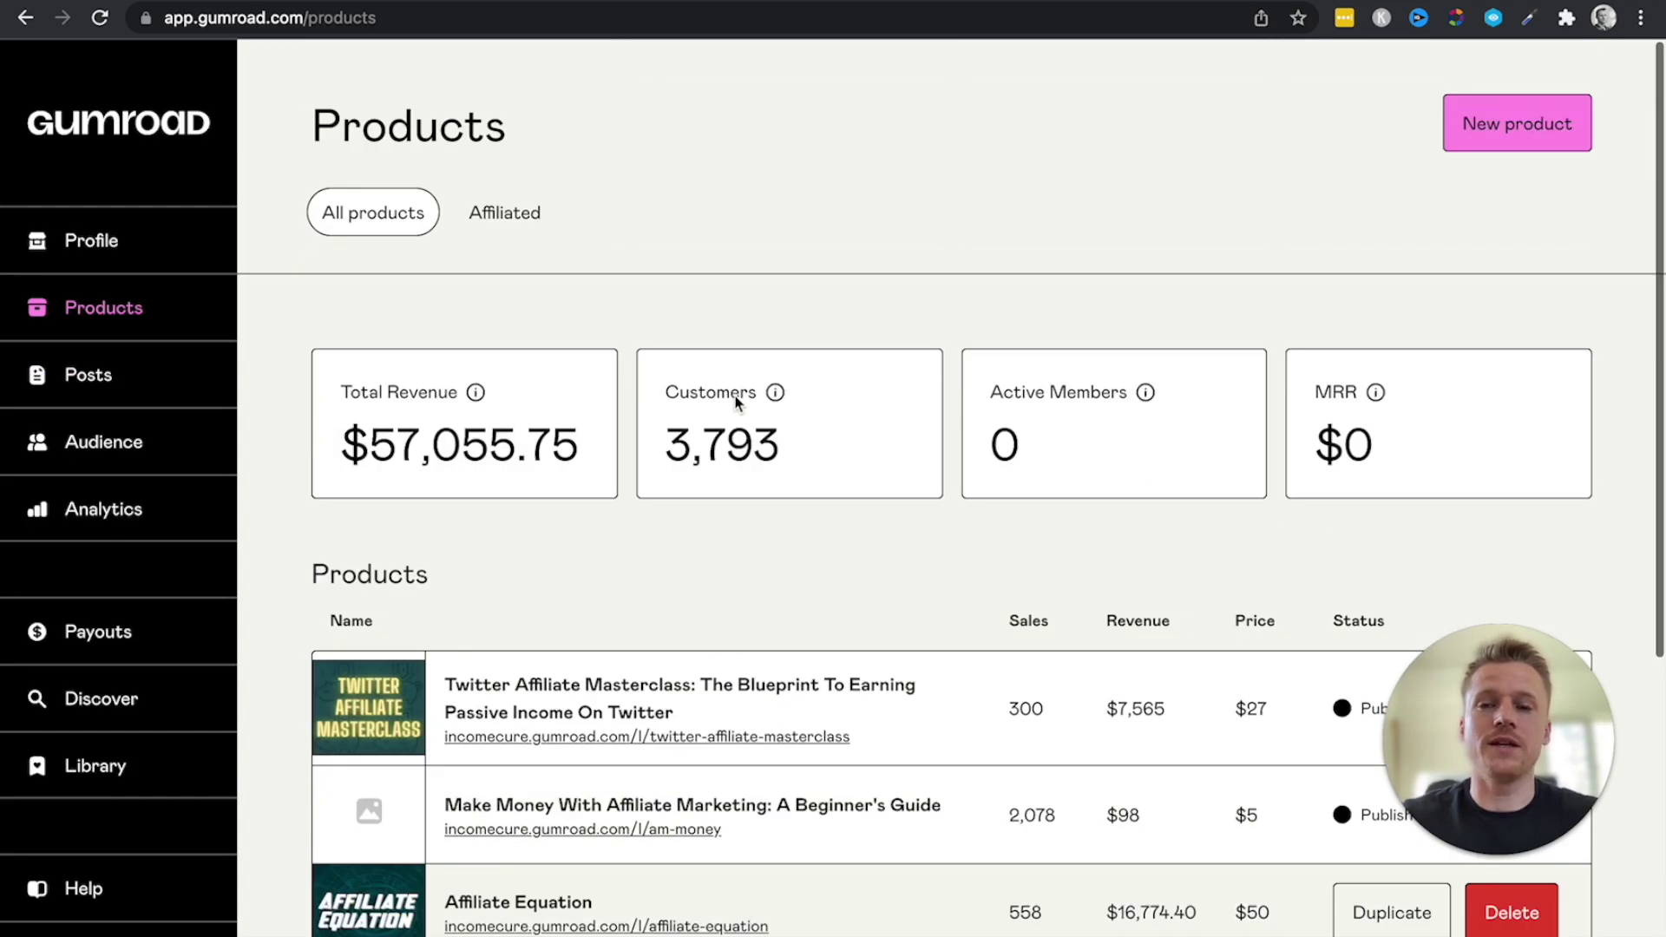
View the Affiliated products, go back to All products, and start a new product.
{"action": "left_click", "coordinate": [512, 215]}
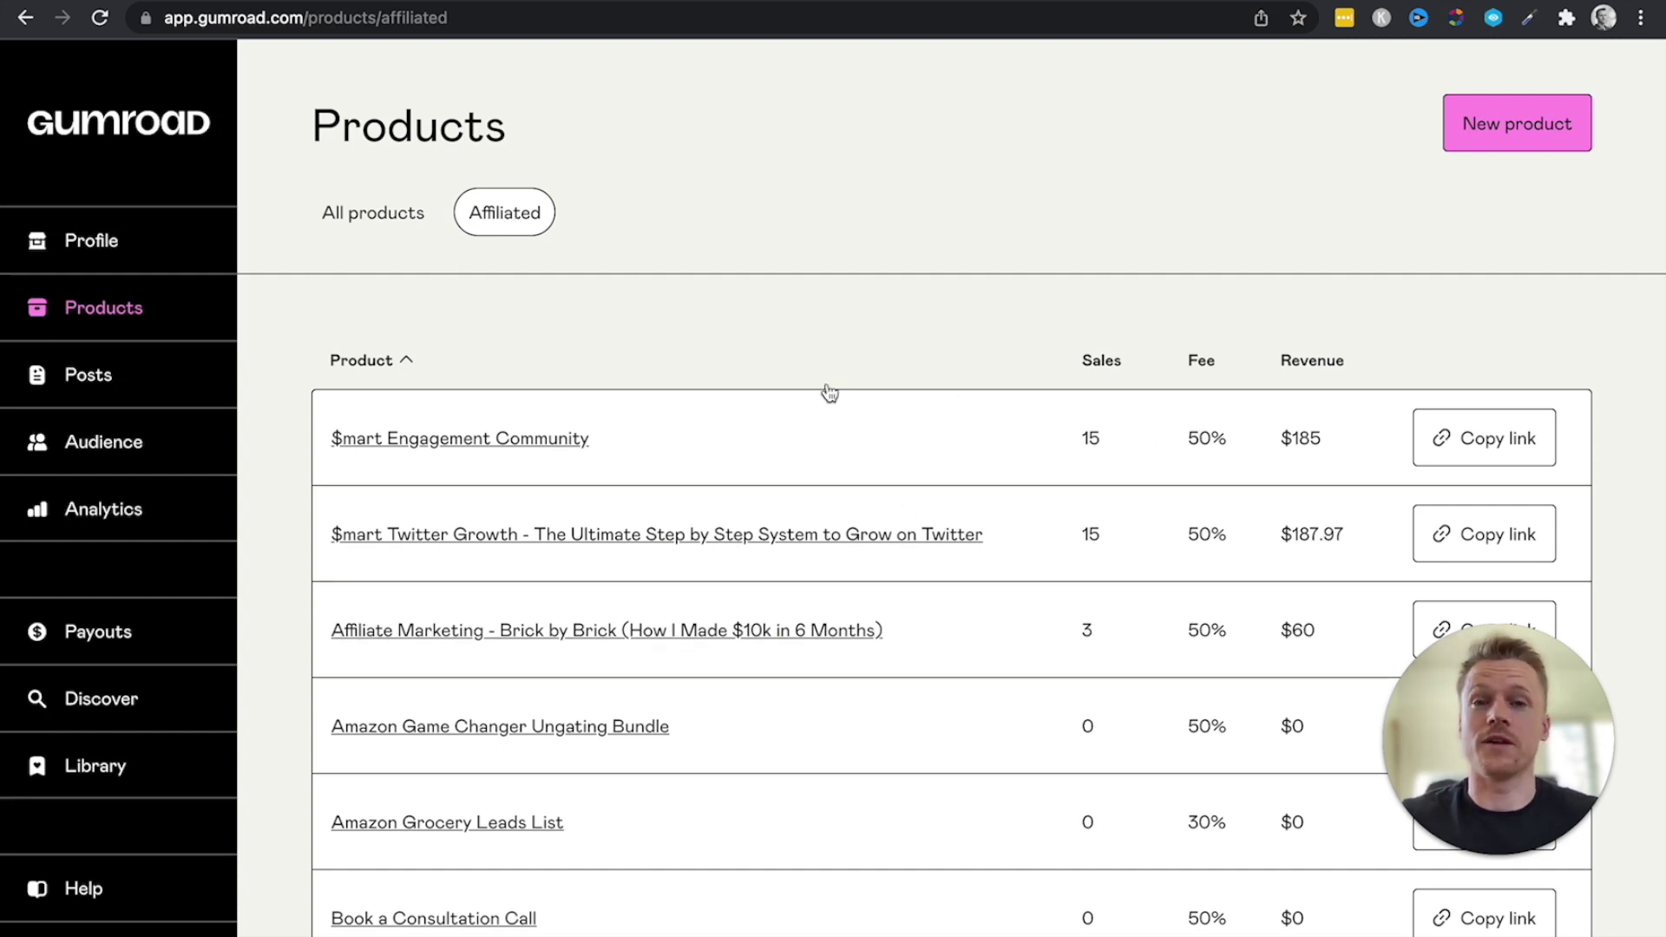
{"action": "left_click", "coordinate": [330, 218]}
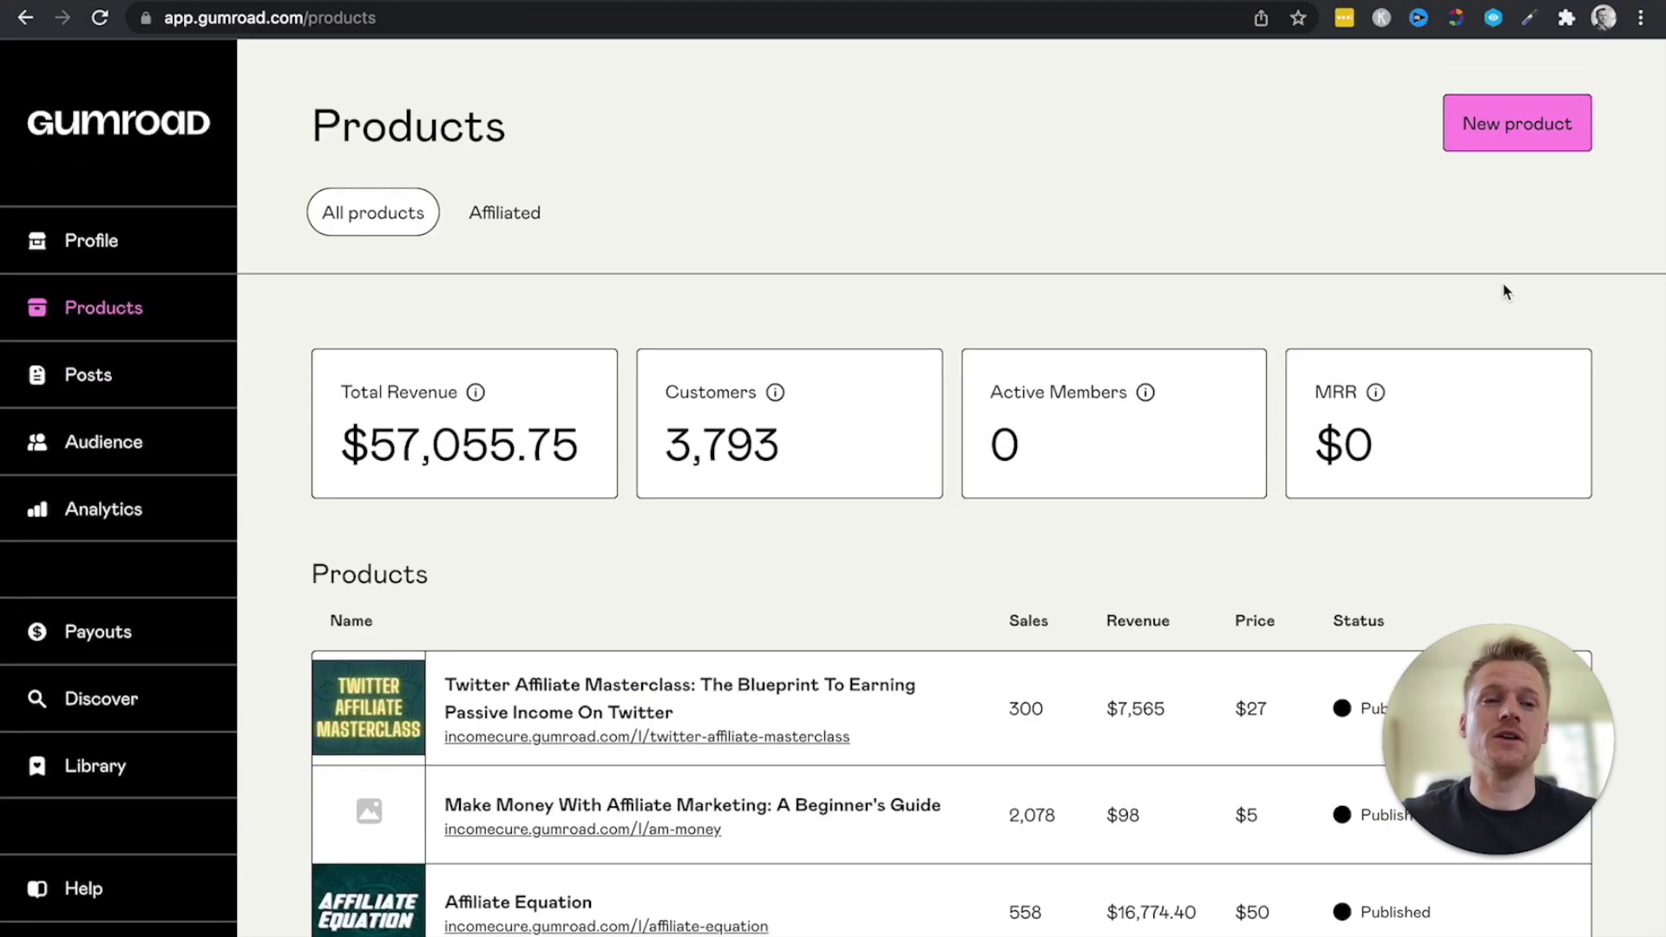
{"action": "left_click", "coordinate": [1483, 141]}
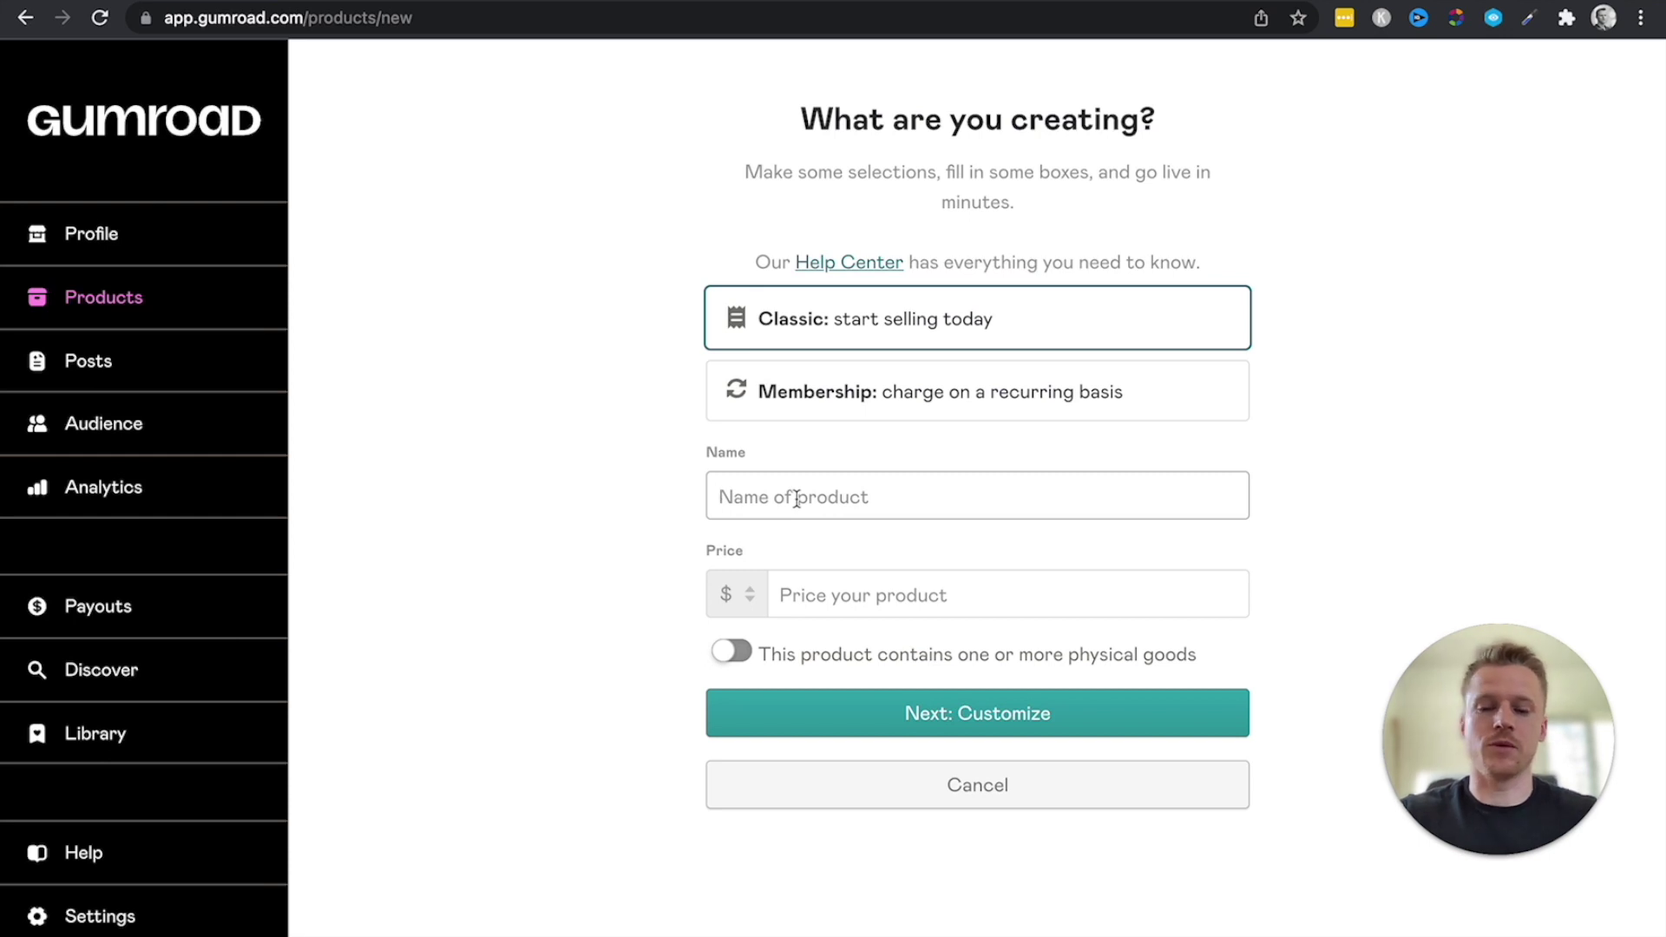
Create a product named 'Test Product' priced at $27 and continue to customizing it.
{"action": "type", "text": "Test "}
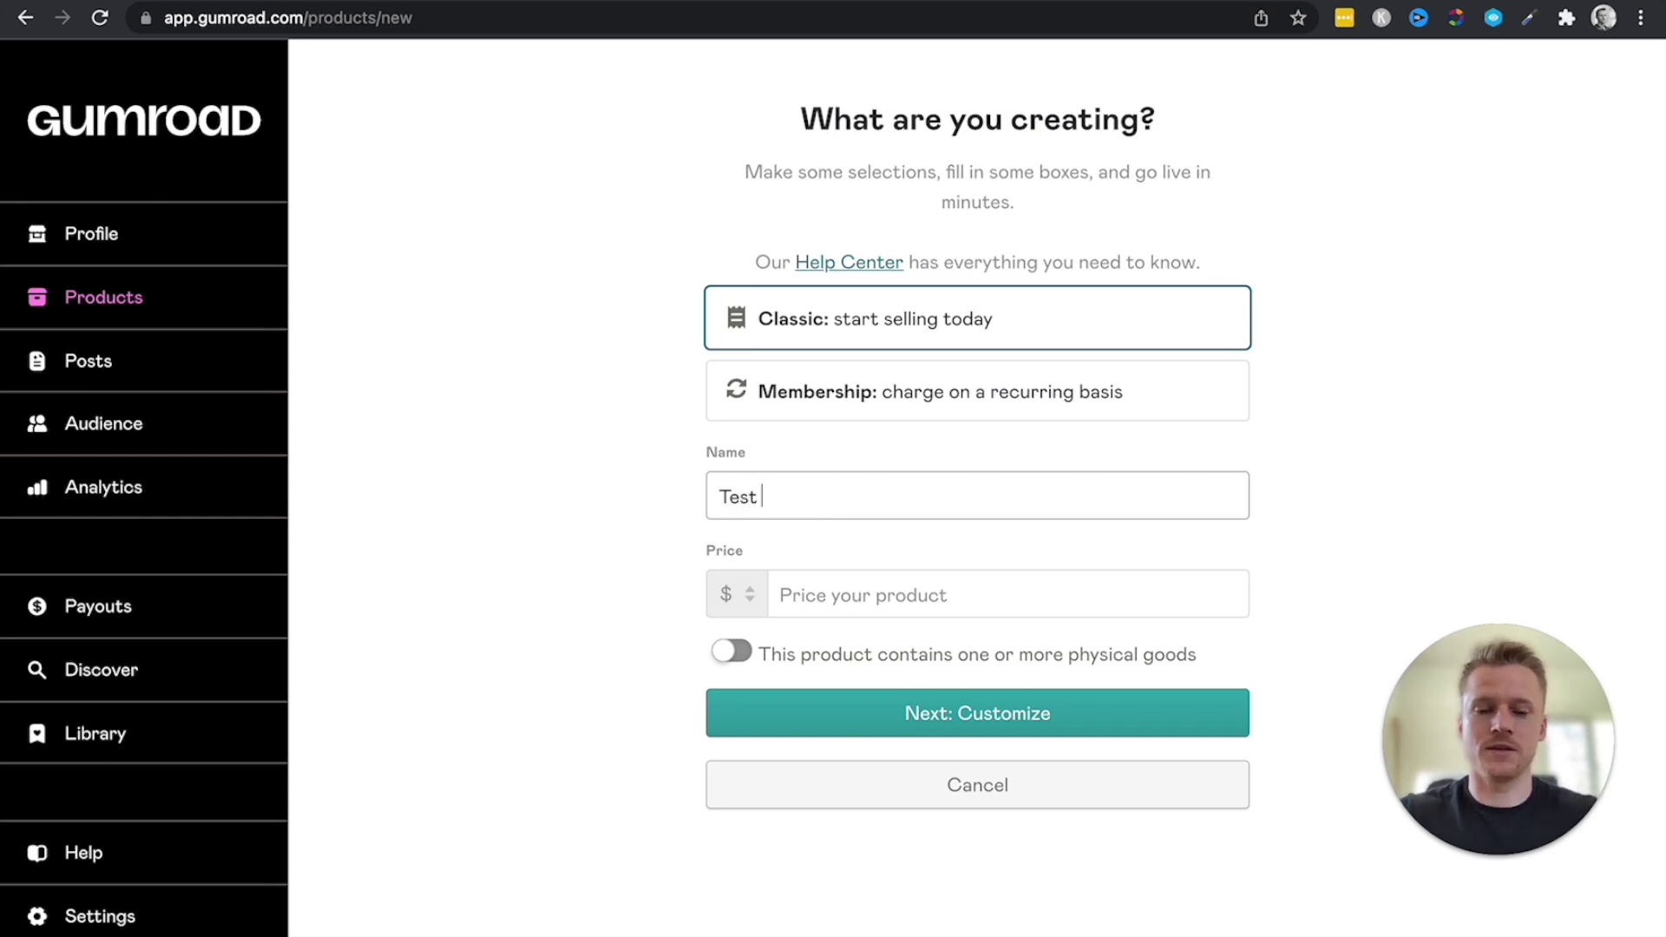
{"action": "type", "text": "Product"}
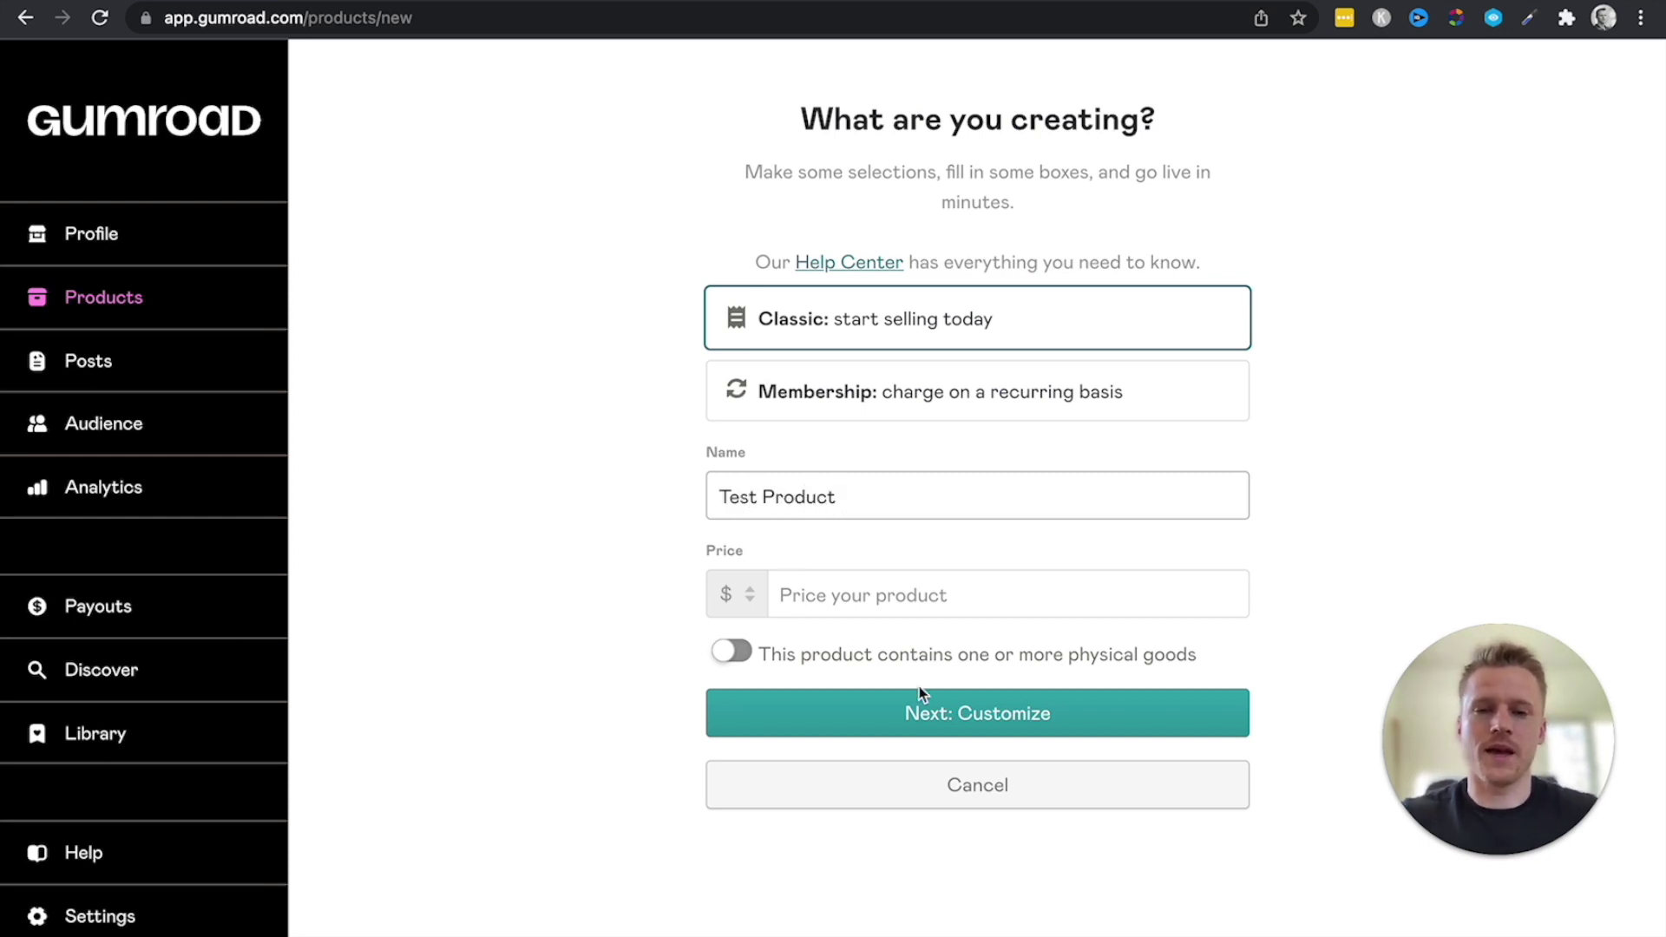
{"action": "left_click", "coordinate": [825, 610]}
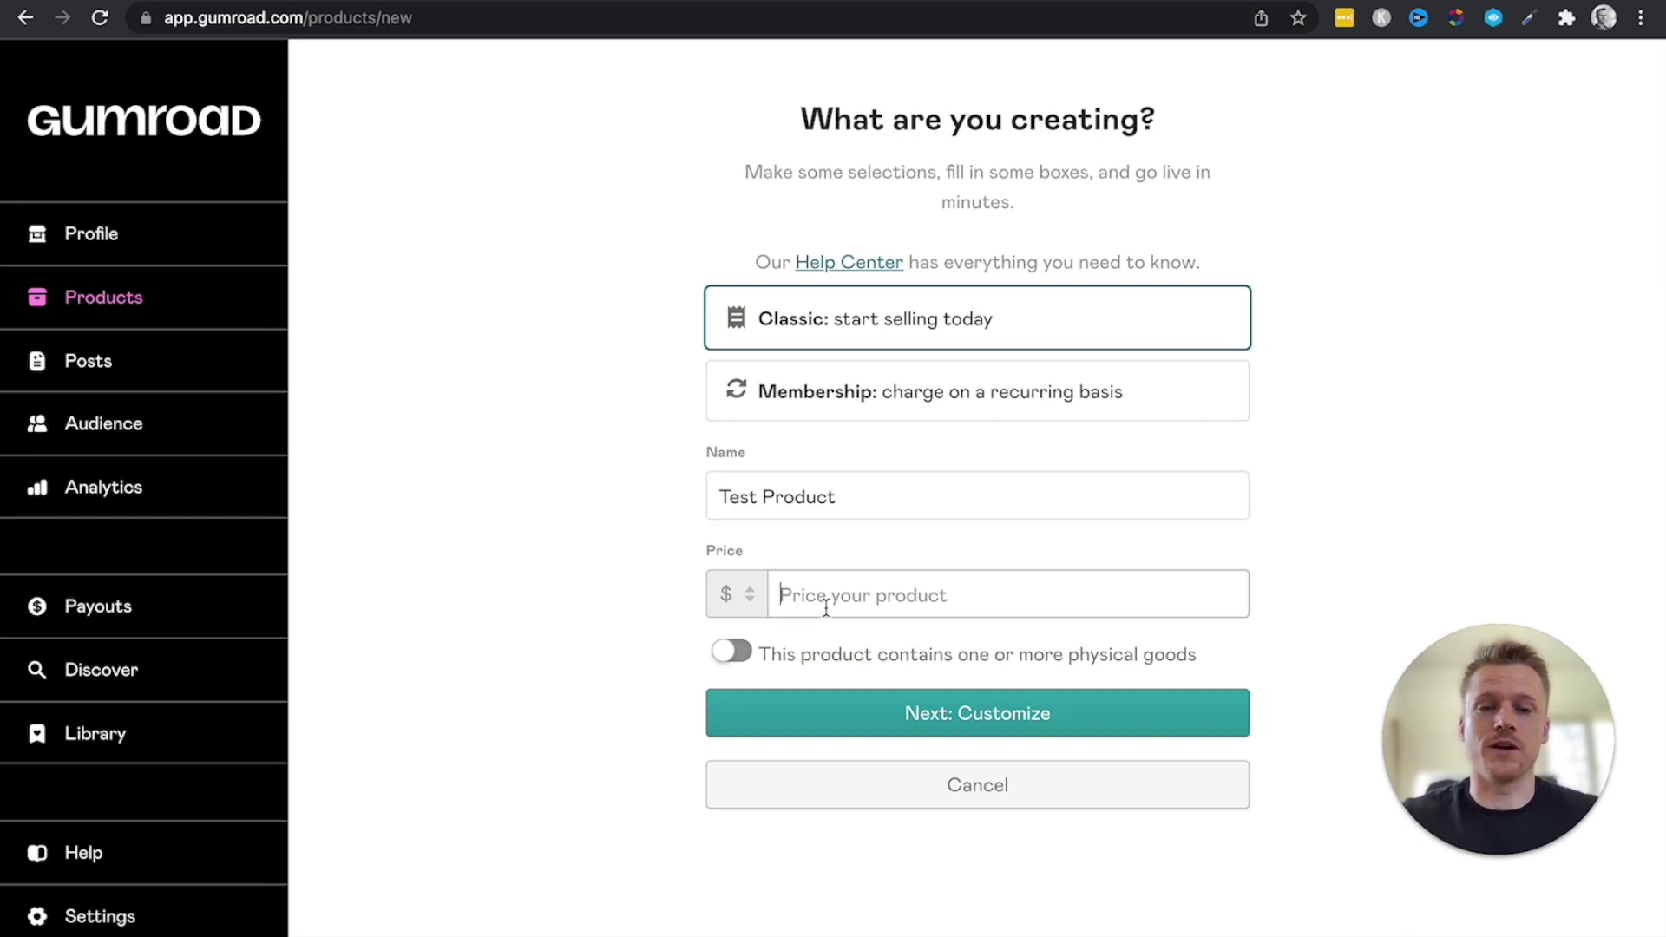
{"action": "type", "text": "27"}
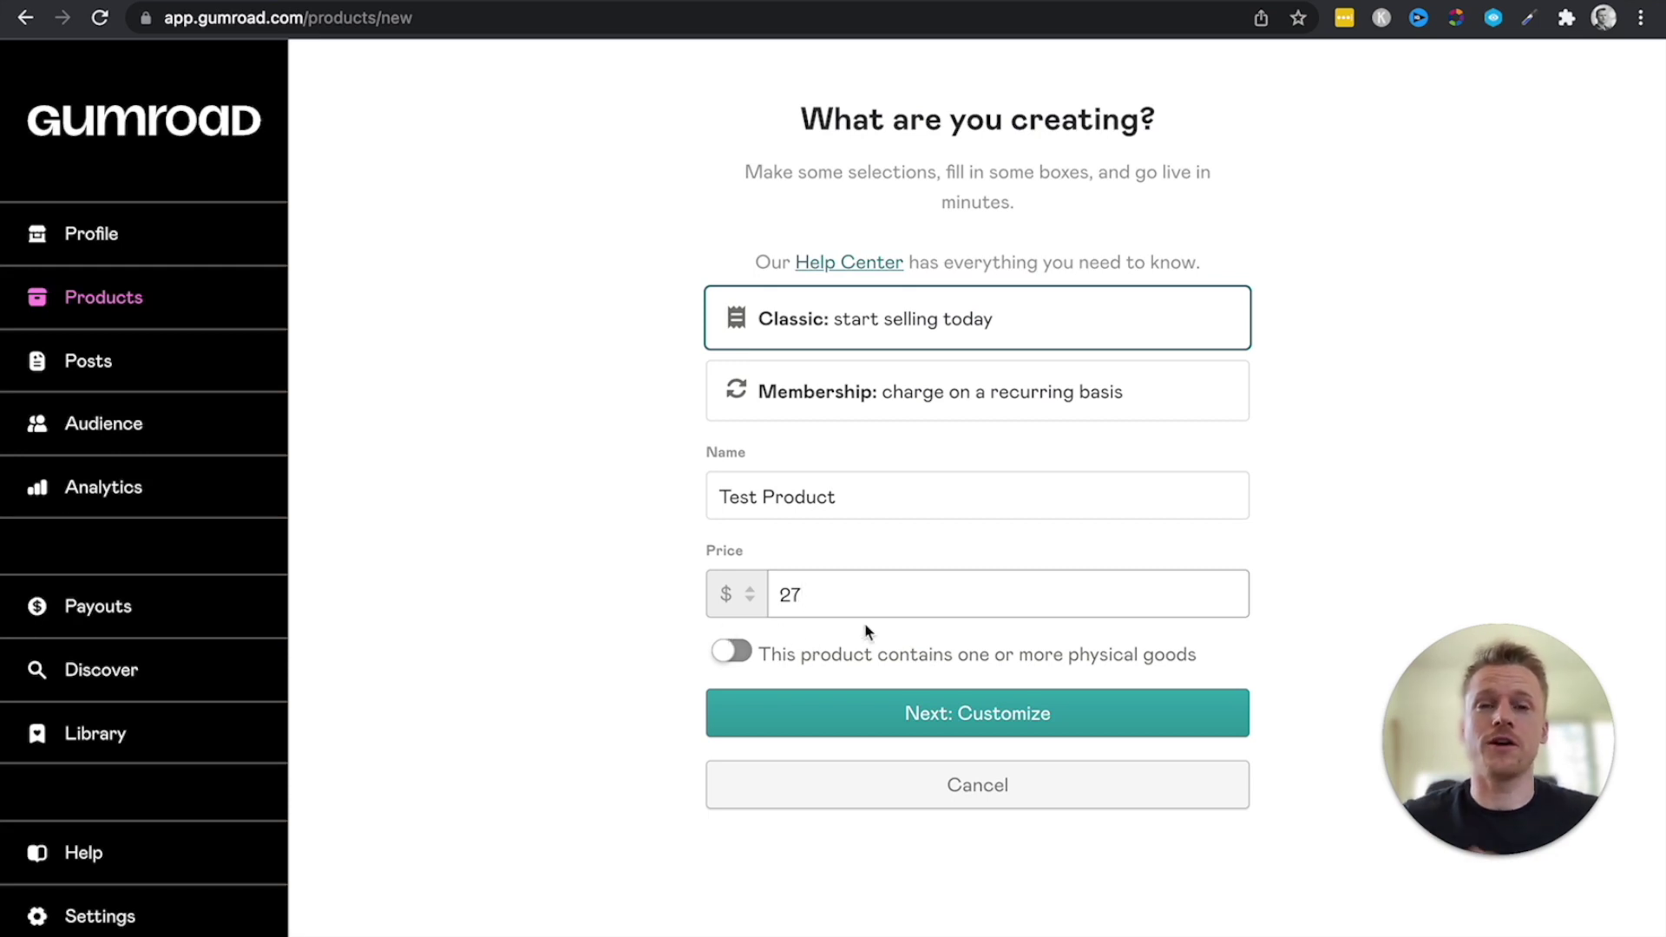
{"action": "left_click", "coordinate": [894, 714]}
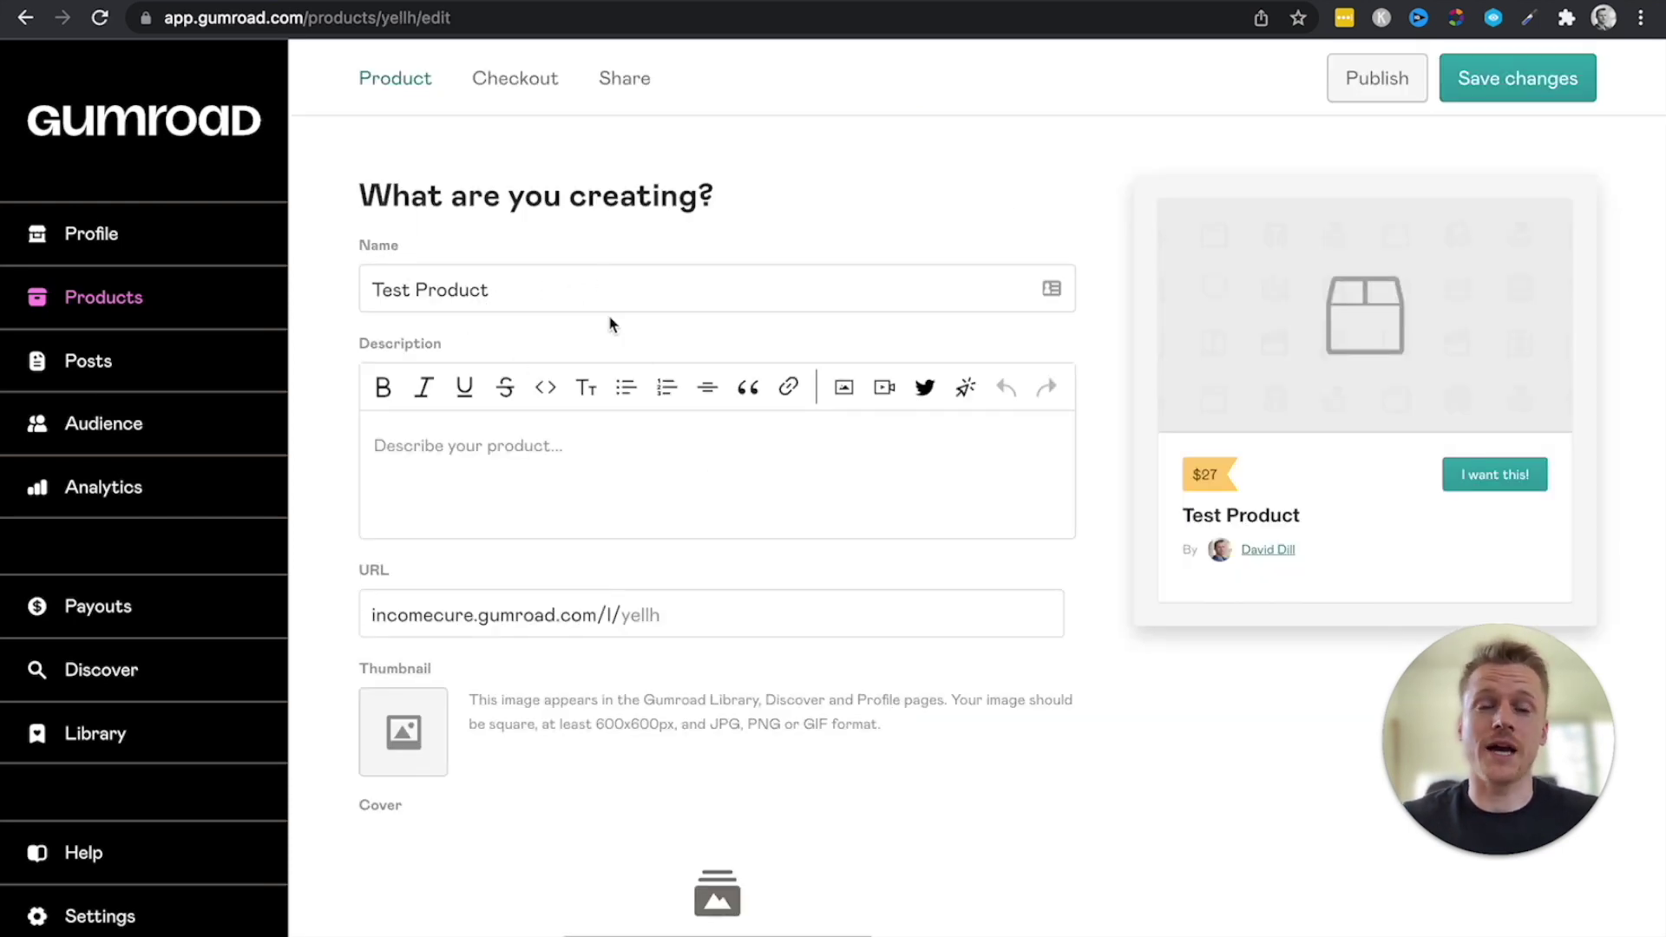
{"action": "left_click", "coordinate": [469, 465]}
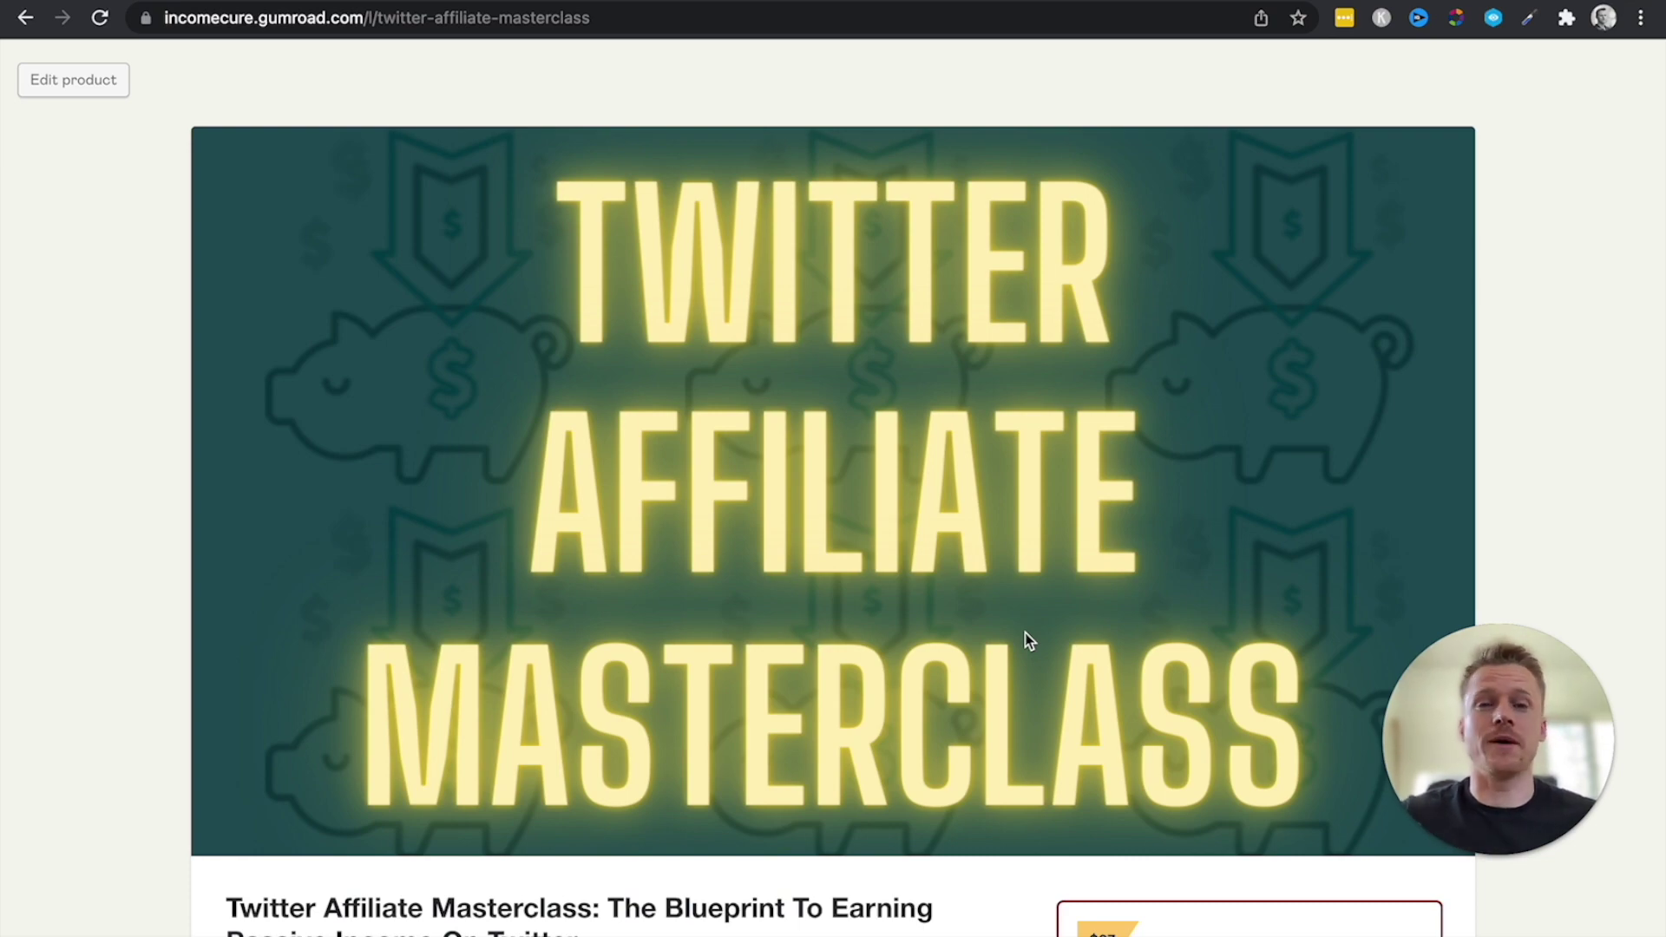
{"action": "scroll", "coordinate": [1027, 641], "scroll_direction": "down", "scroll_amount": 7}
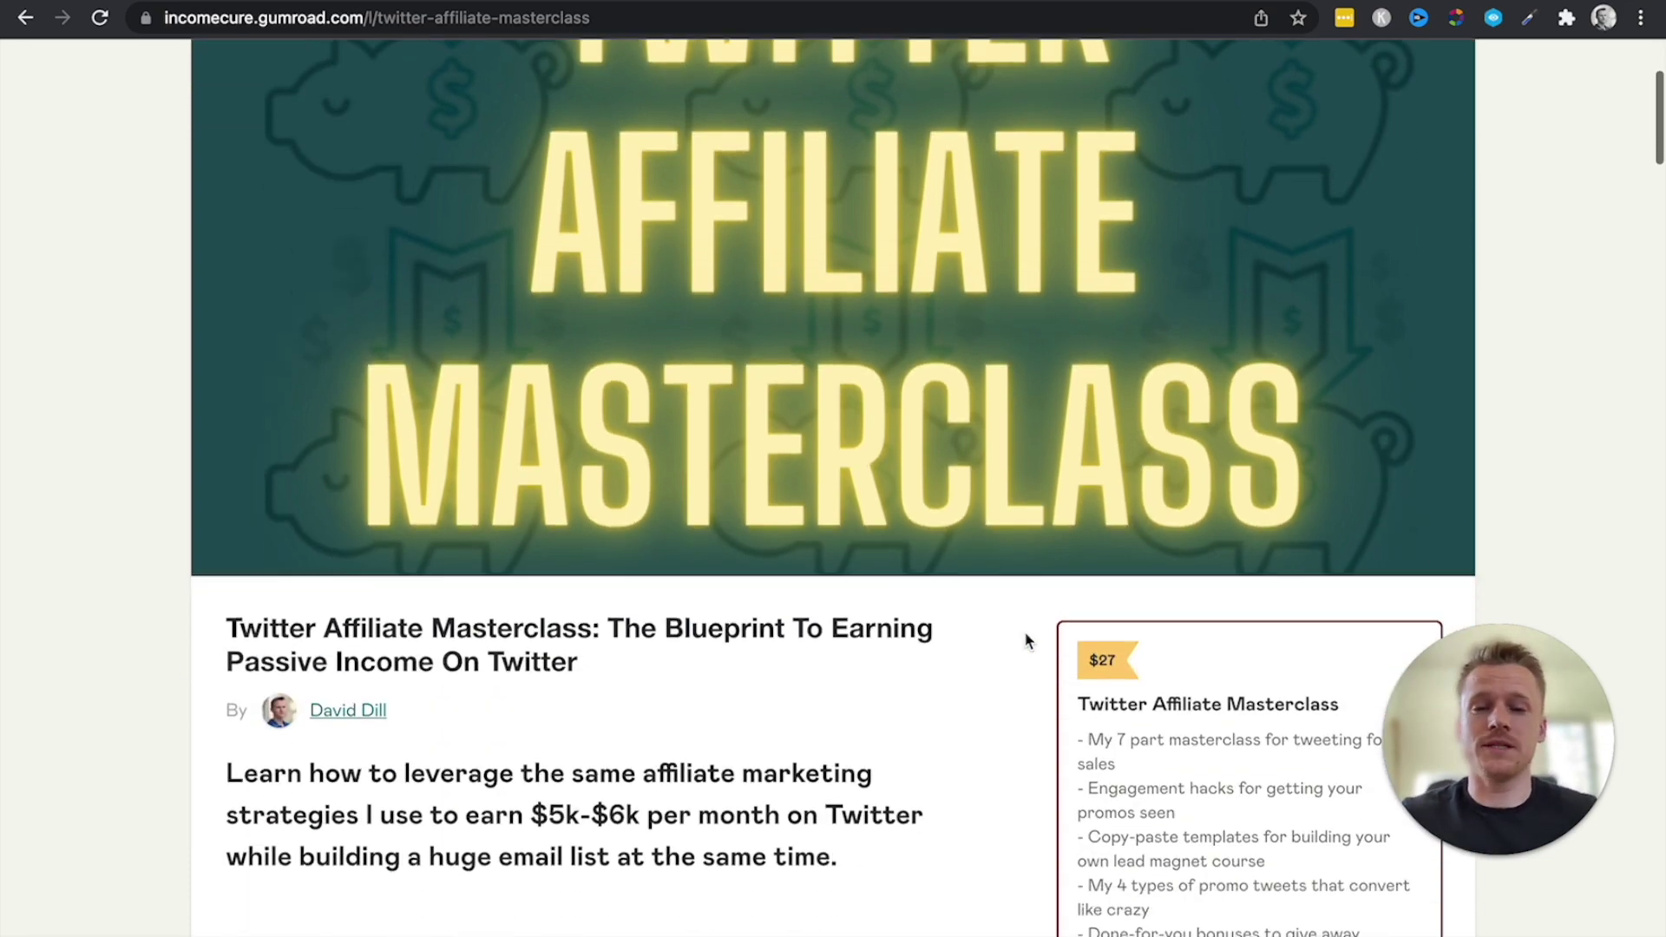
{"action": "scroll", "coordinate": [569, 560], "scroll_direction": "down", "scroll_amount": 1}
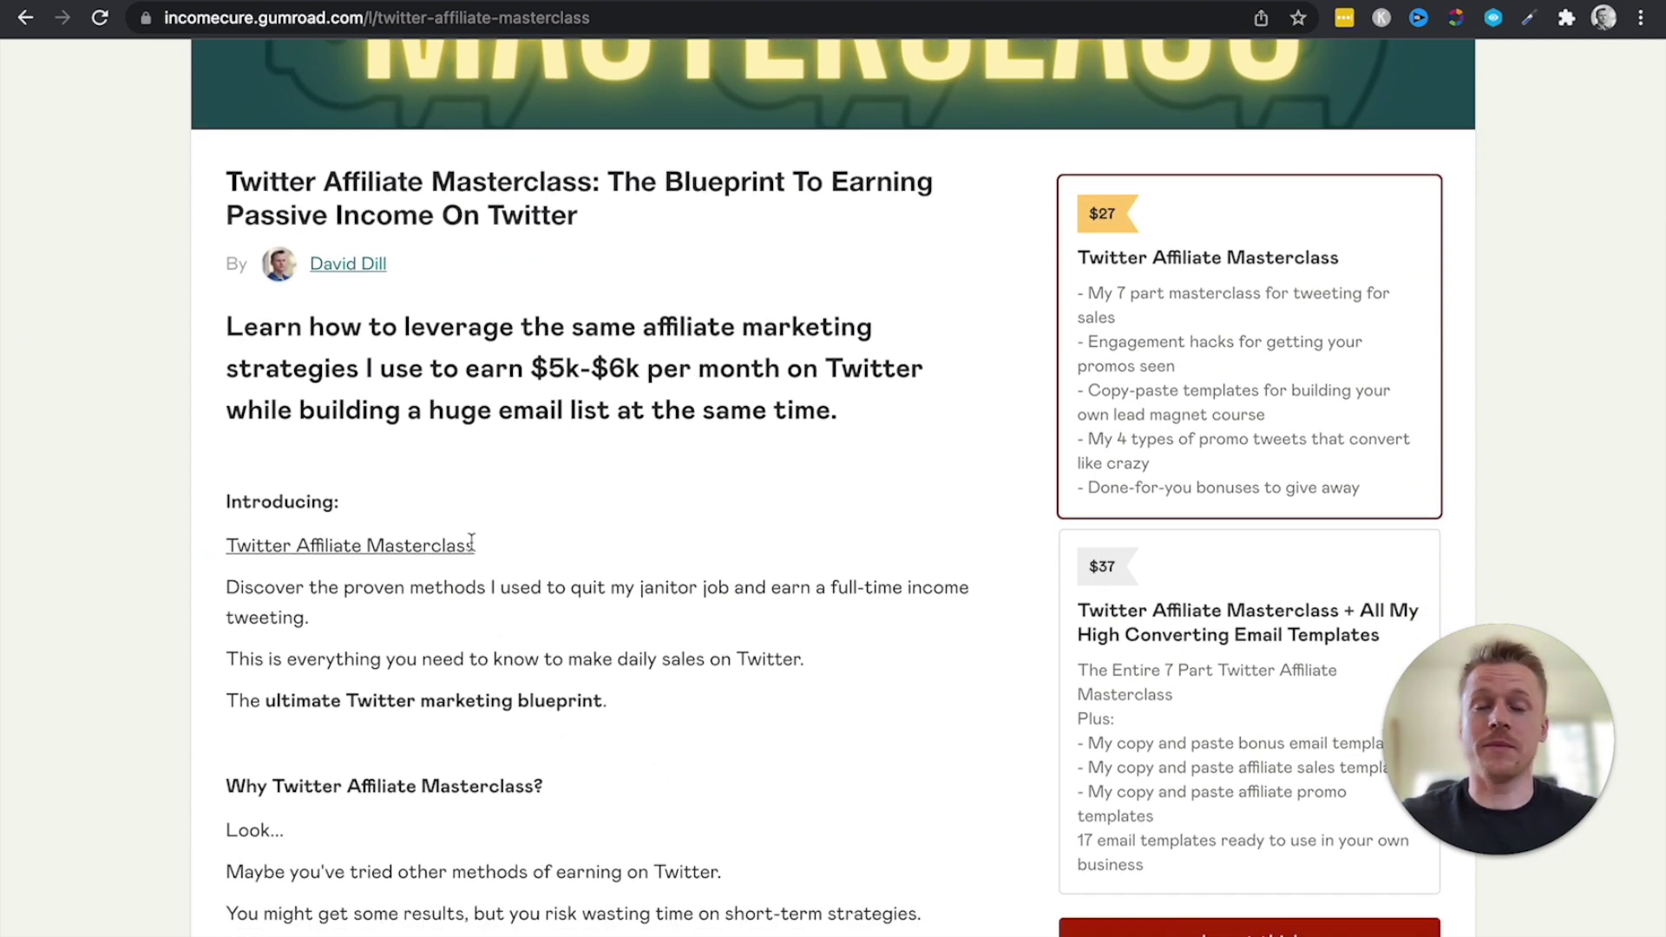
{"action": "scroll", "coordinate": [393, 664], "scroll_direction": "down", "scroll_amount": 10}
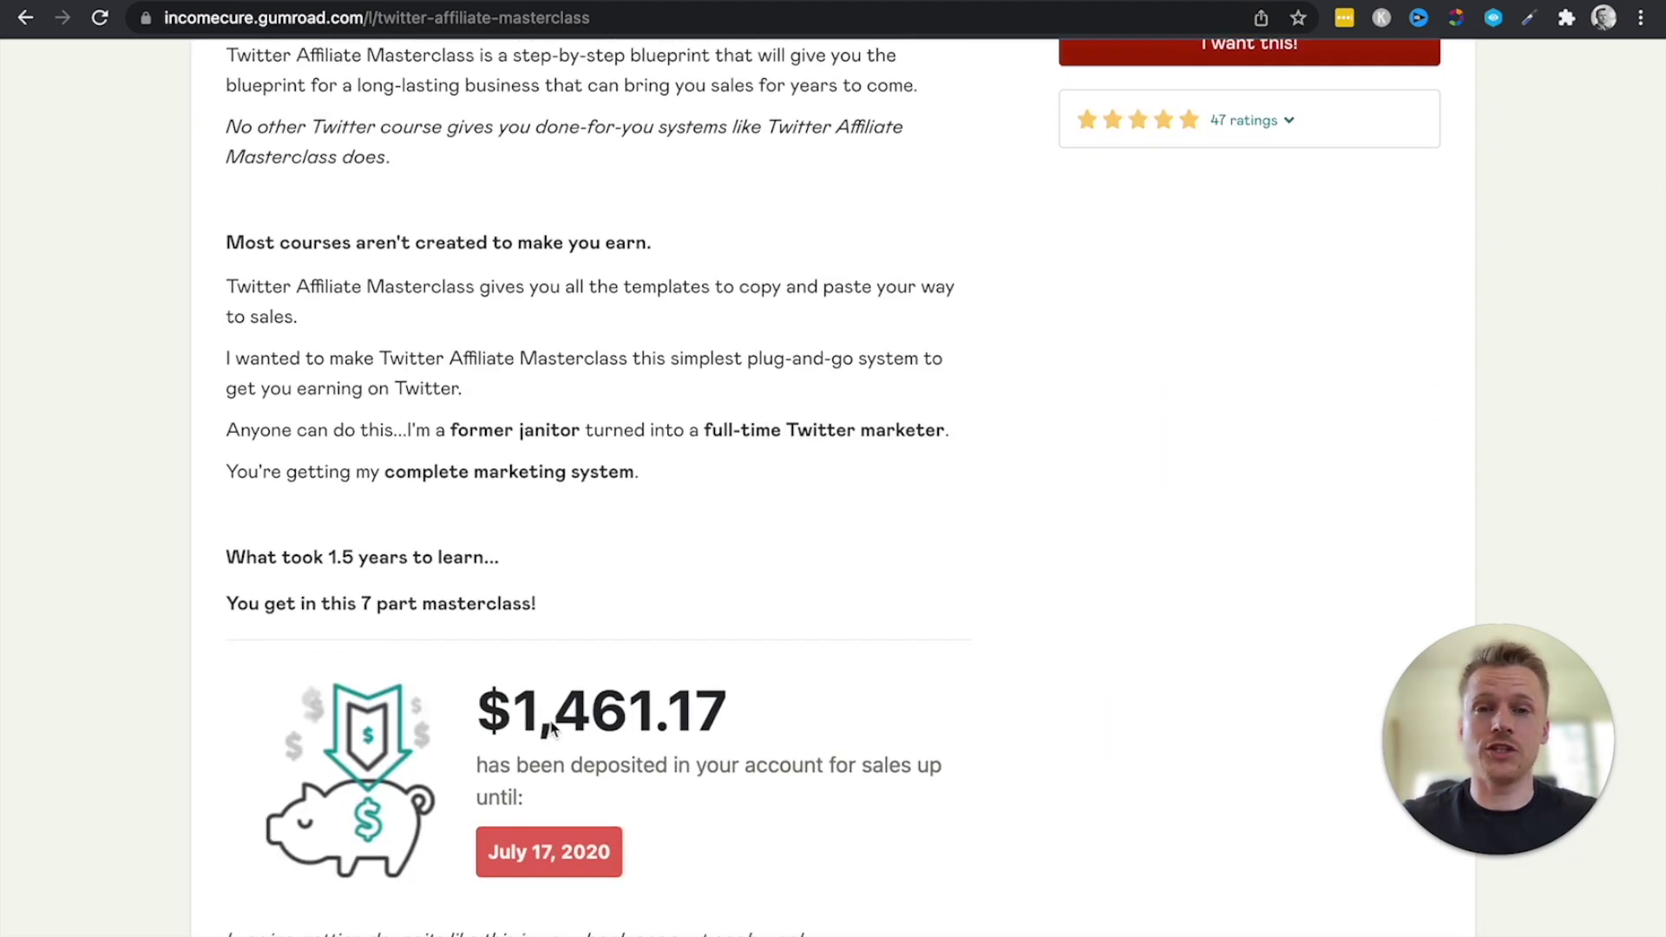
{"action": "scroll", "coordinate": [551, 728], "scroll_direction": "down", "scroll_amount": 20}
{"action": "scroll", "coordinate": [550, 720], "scroll_direction": "down", "scroll_amount": 9}
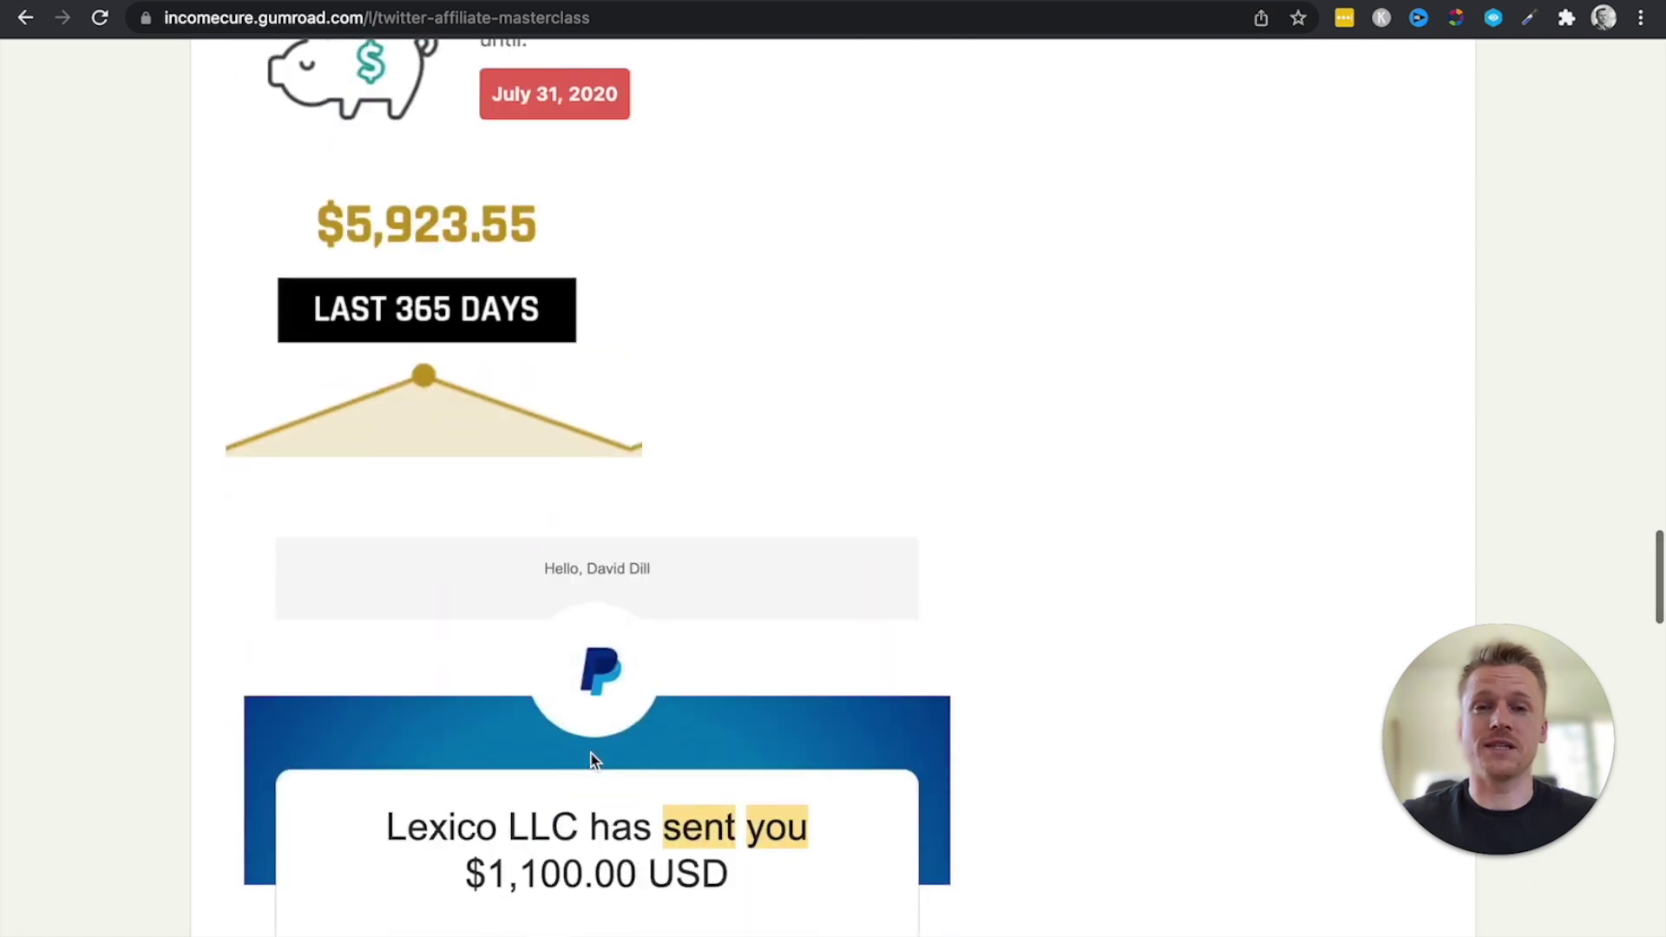
{"action": "scroll", "coordinate": [590, 760], "scroll_direction": "up", "scroll_amount": 20}
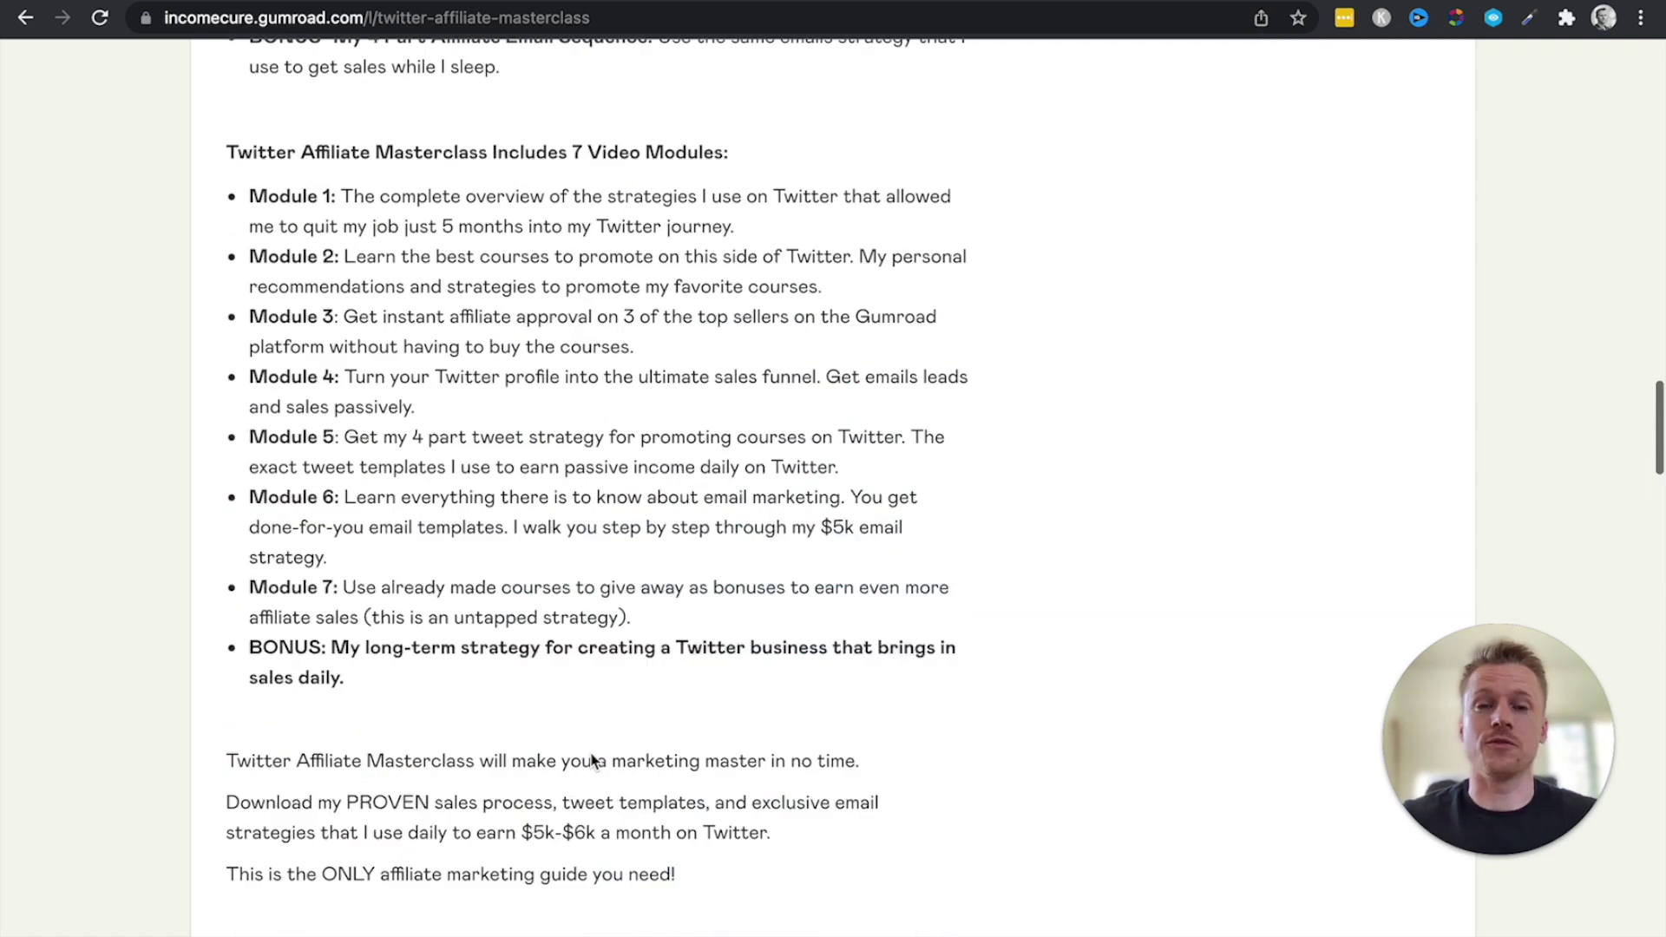
{"action": "scroll", "coordinate": [590, 760], "scroll_direction": "down", "scroll_amount": 5}
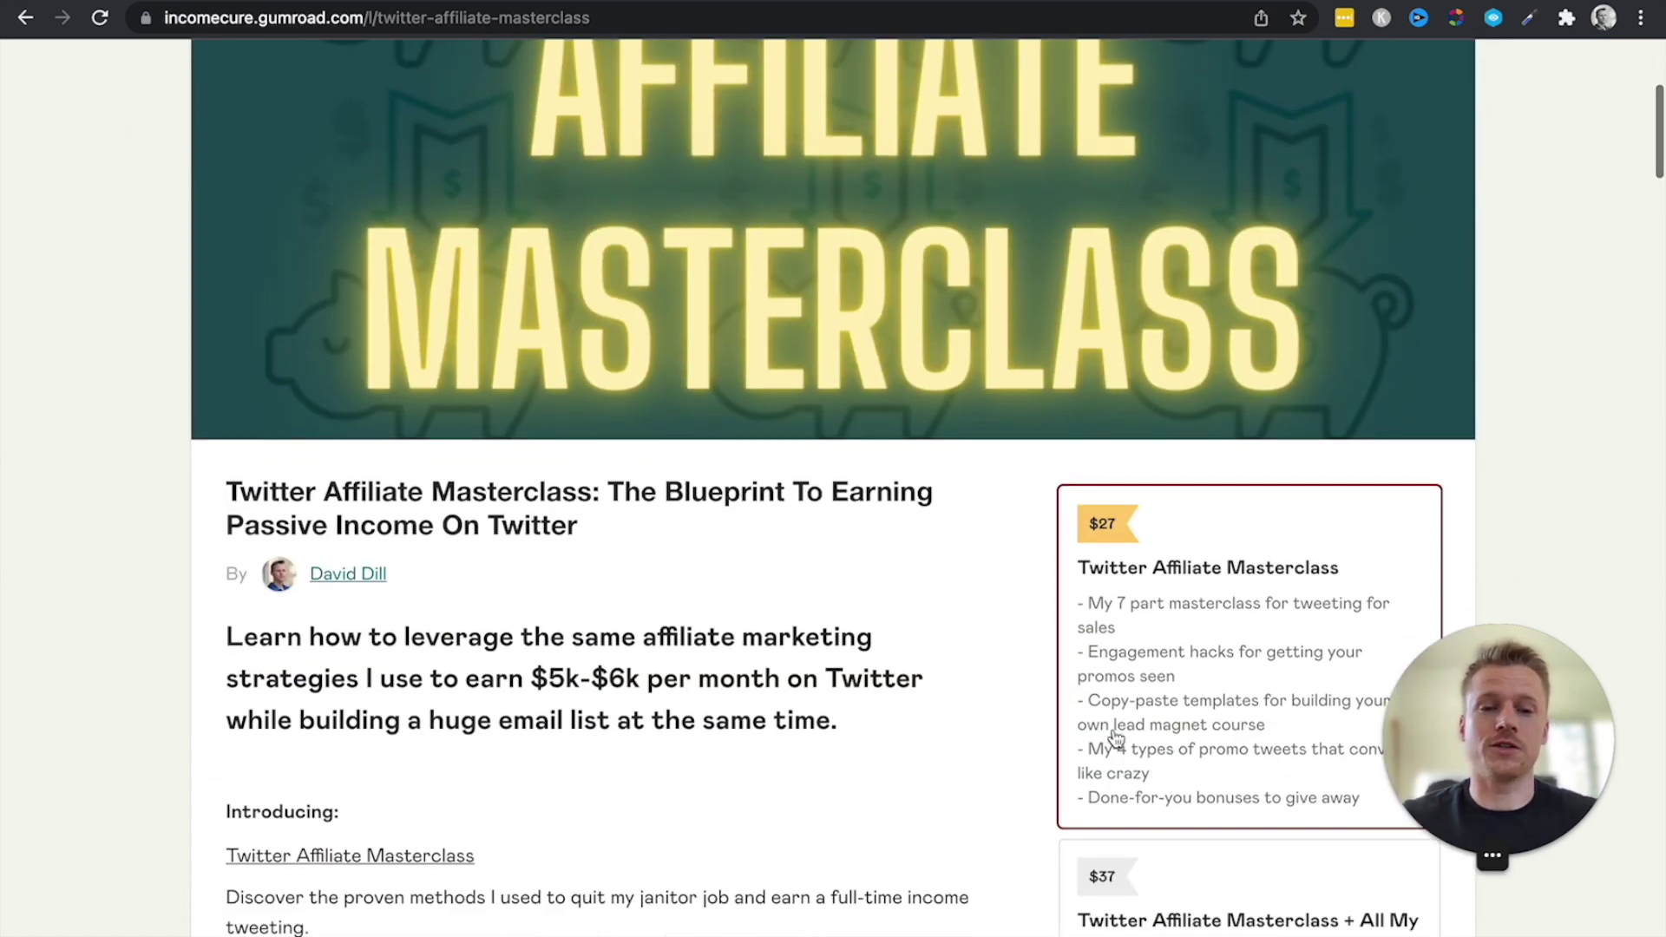
{"action": "scroll", "coordinate": [1195, 719], "scroll_direction": "down", "scroll_amount": 3}
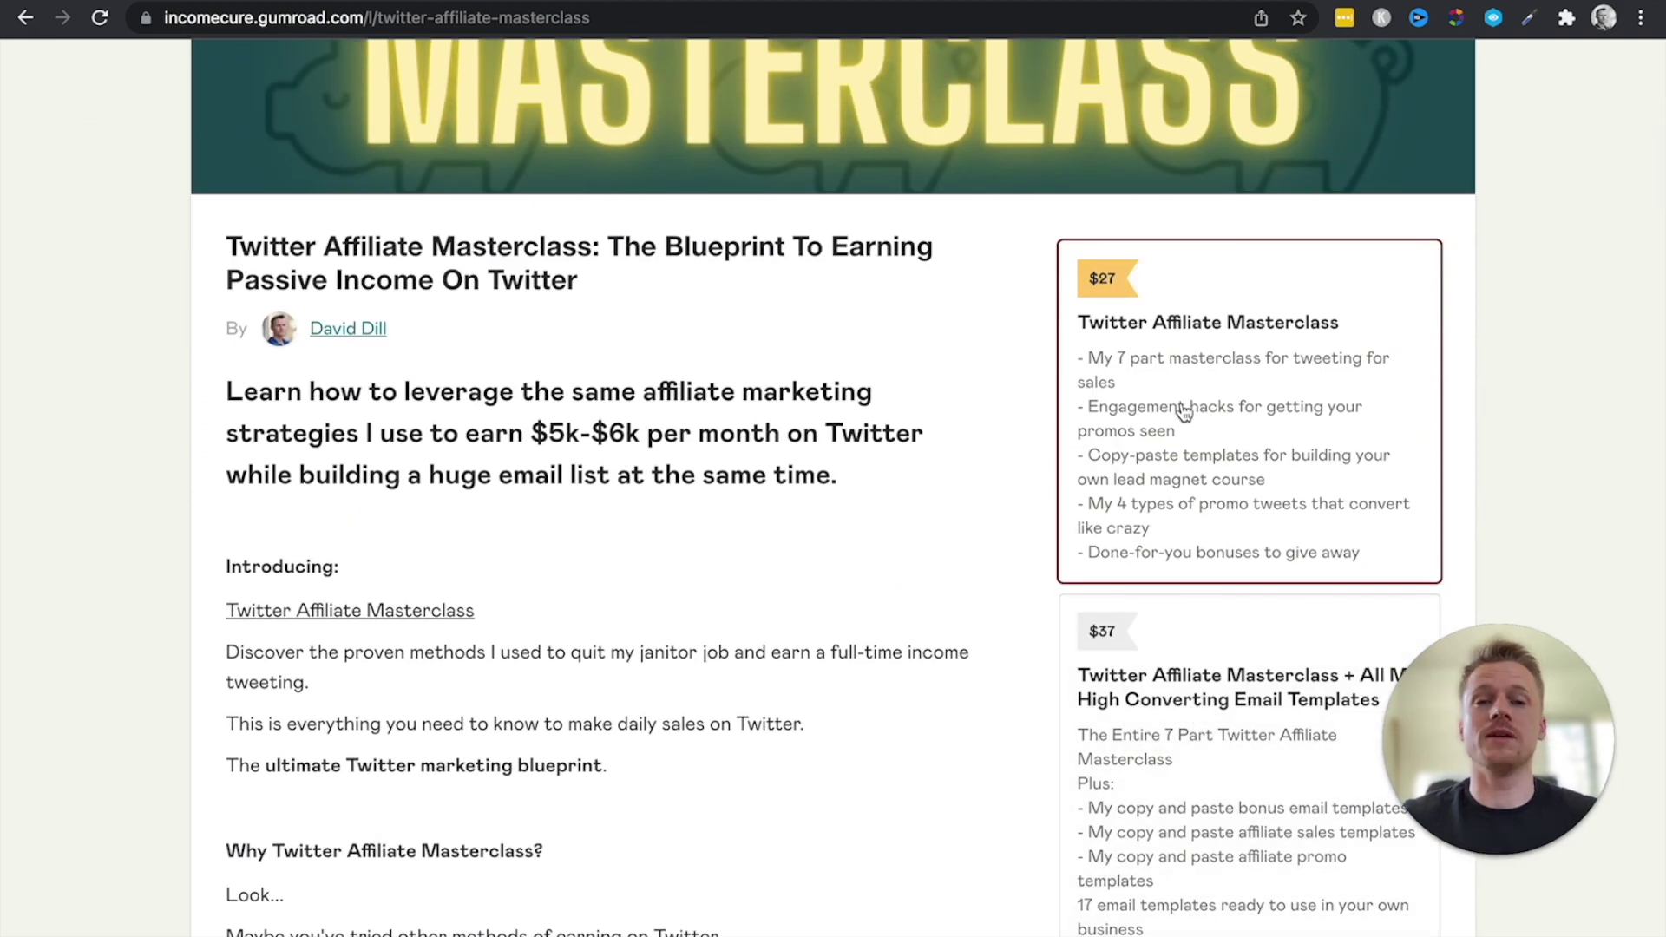
{"action": "scroll", "coordinate": [1282, 476], "scroll_direction": "down", "scroll_amount": 2}
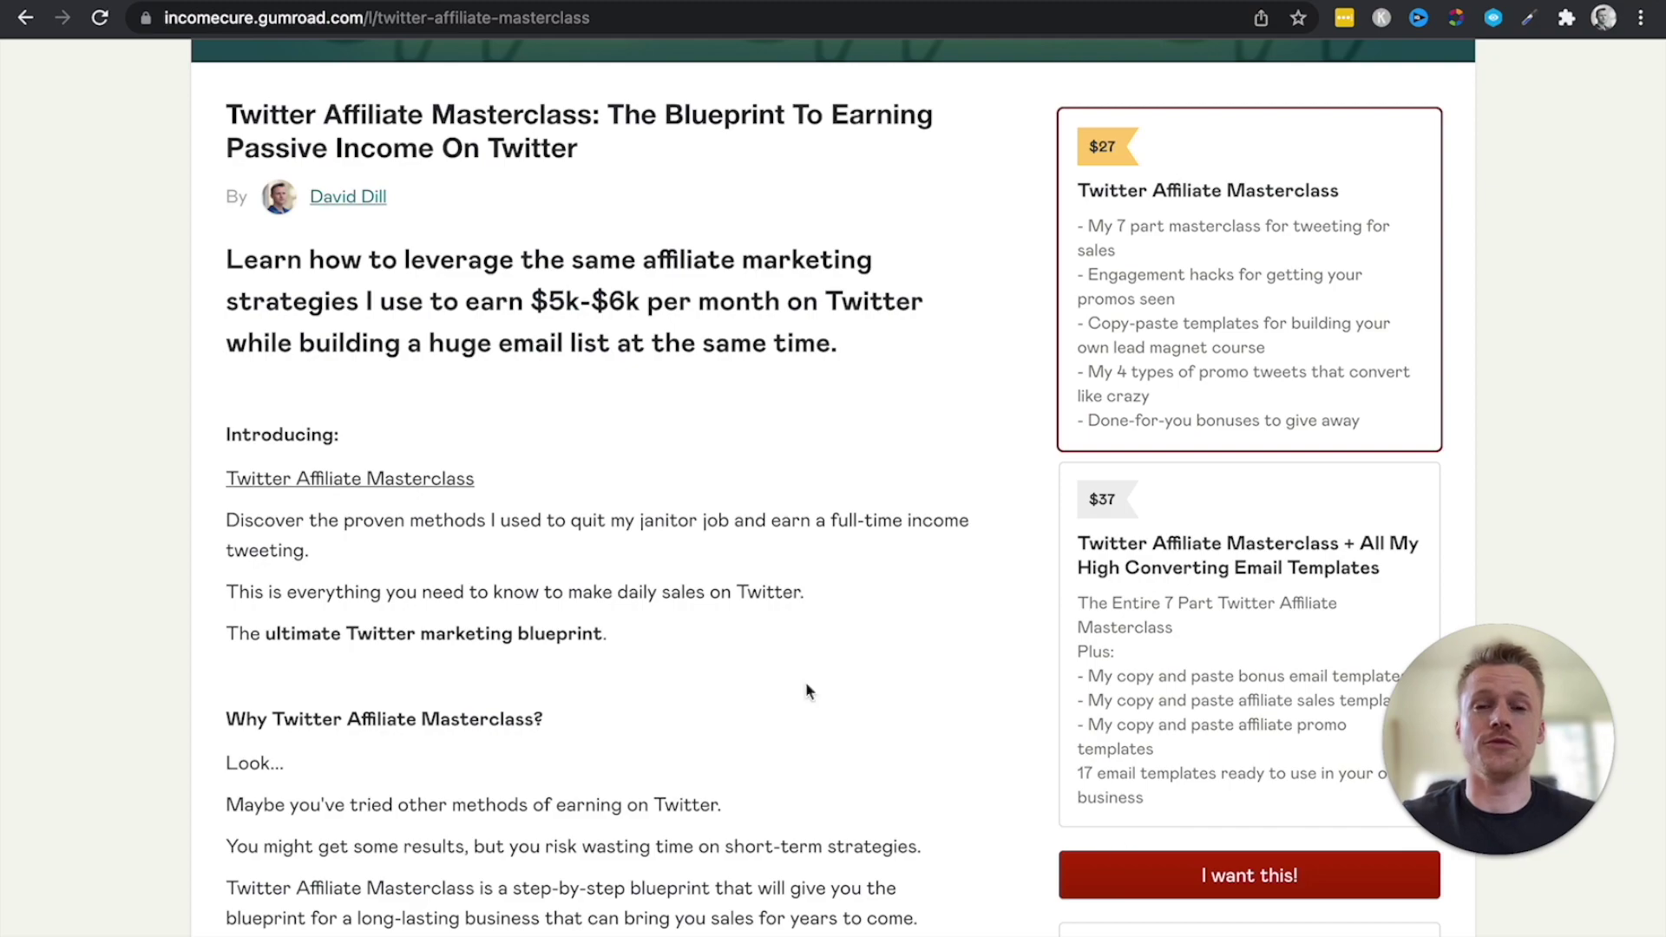
{"action": "scroll", "coordinate": [699, 665], "scroll_direction": "down", "scroll_amount": 20}
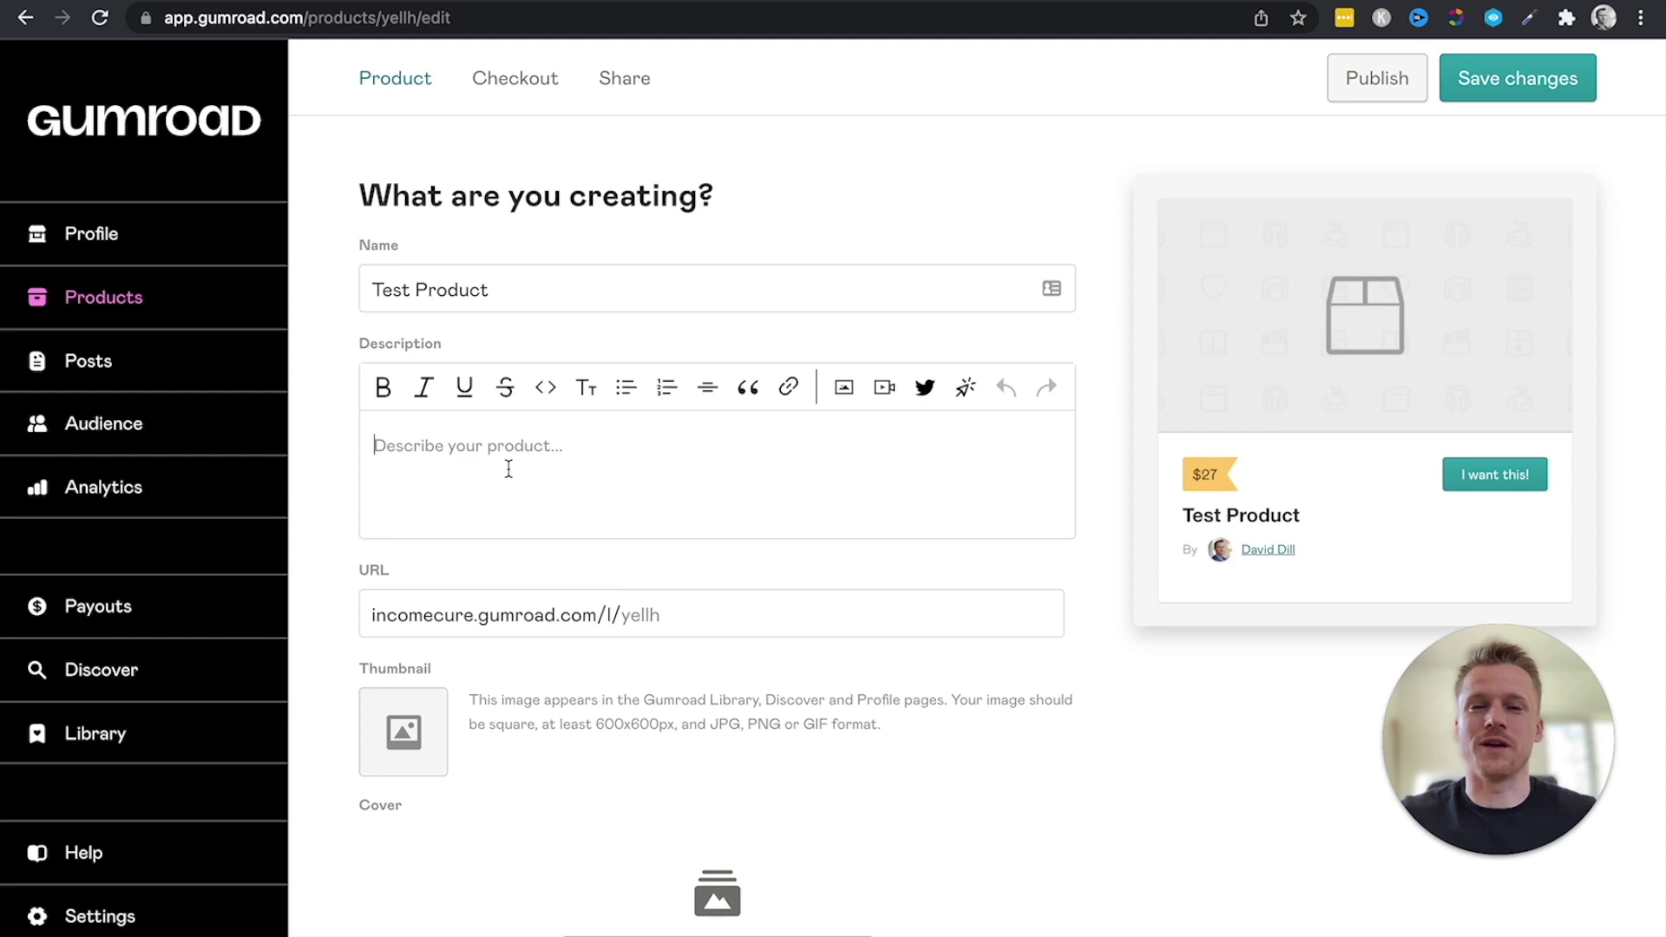
Set the product URL slug to testproduct and review the Twitter Affiliate Masterclass page.
{"action": "left_click", "coordinate": [673, 615]}
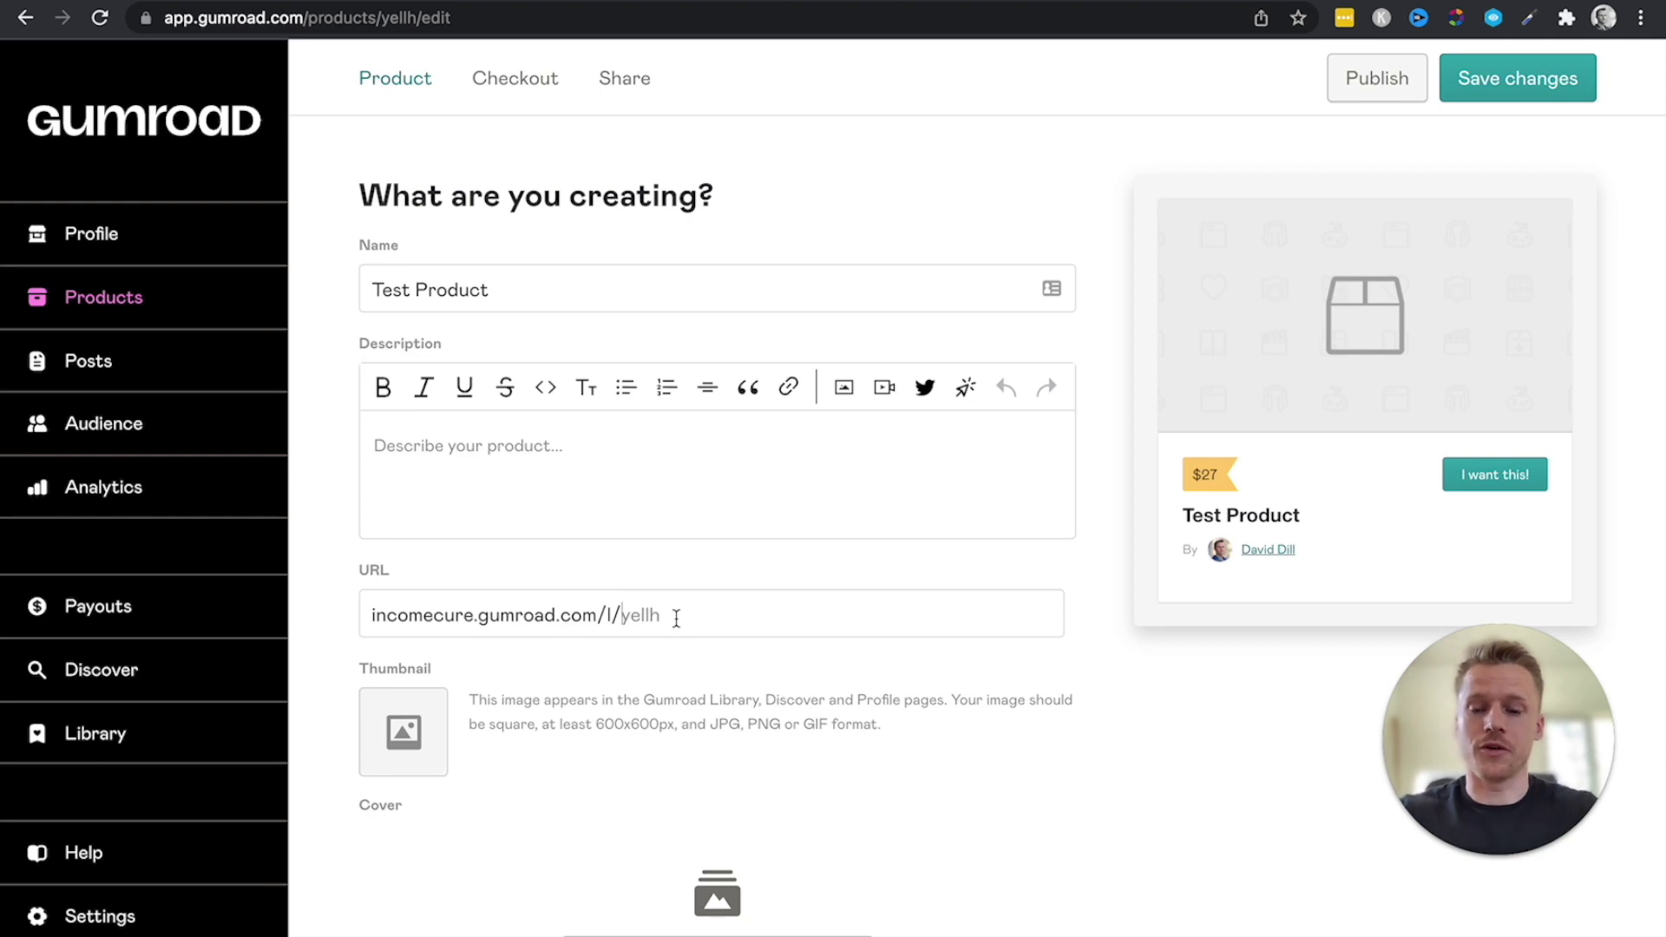
{"action": "type", "text": "test"}
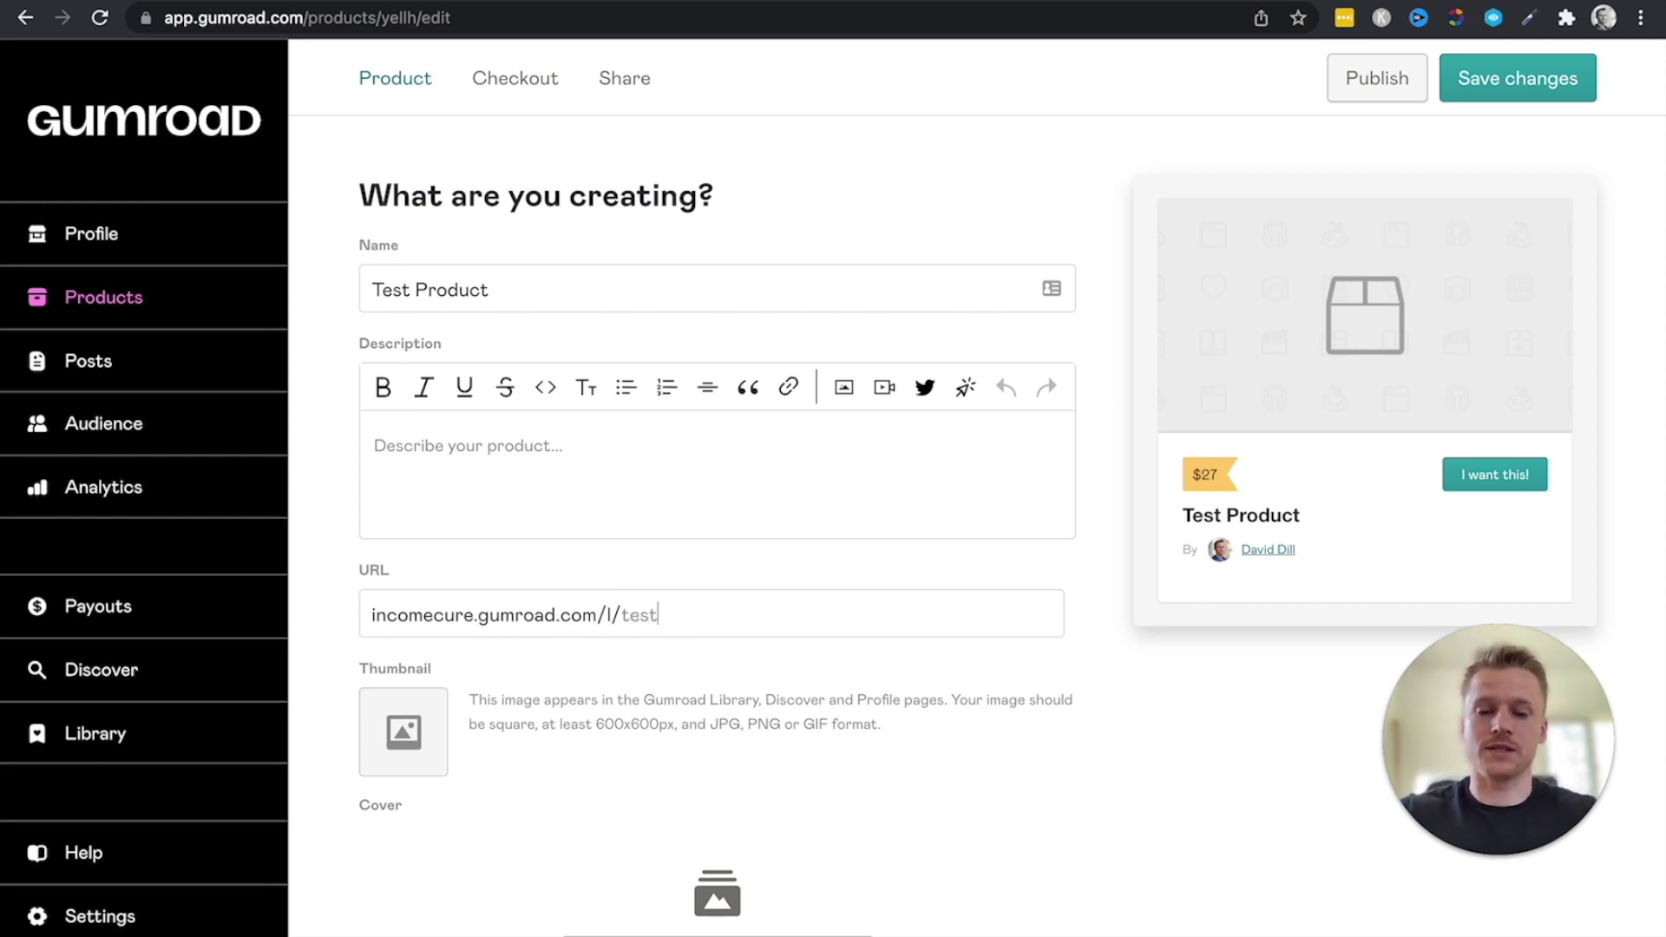
{"action": "type", "text": "product"}
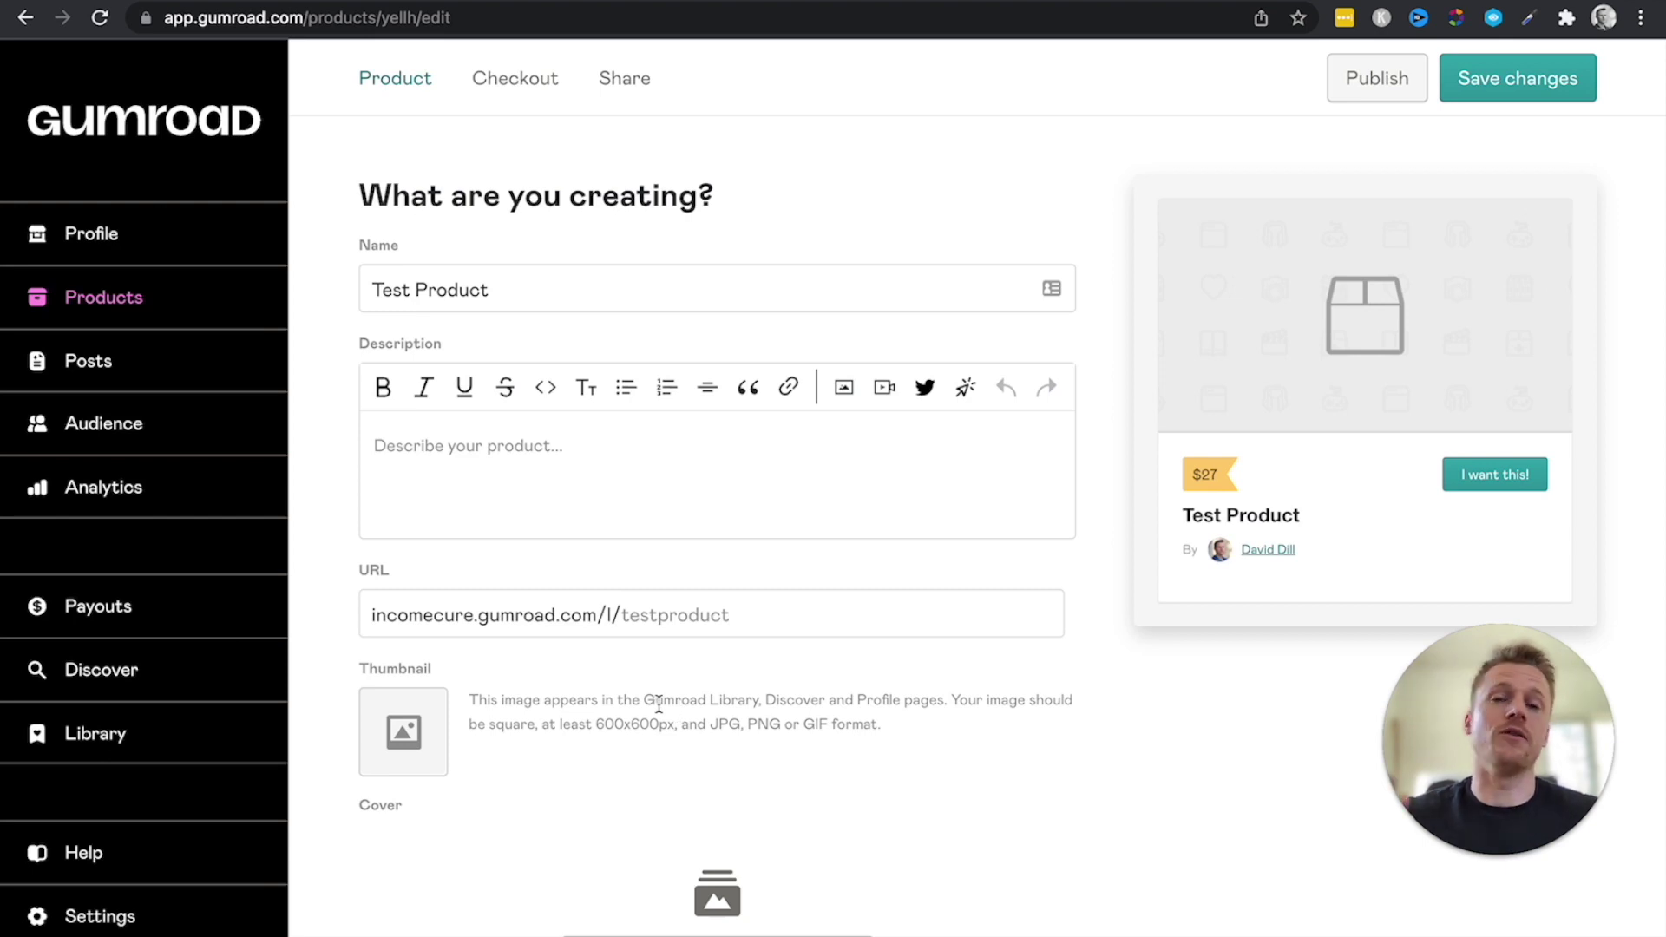
{"action": "scroll", "coordinate": [658, 705], "scroll_direction": "down", "scroll_amount": 2}
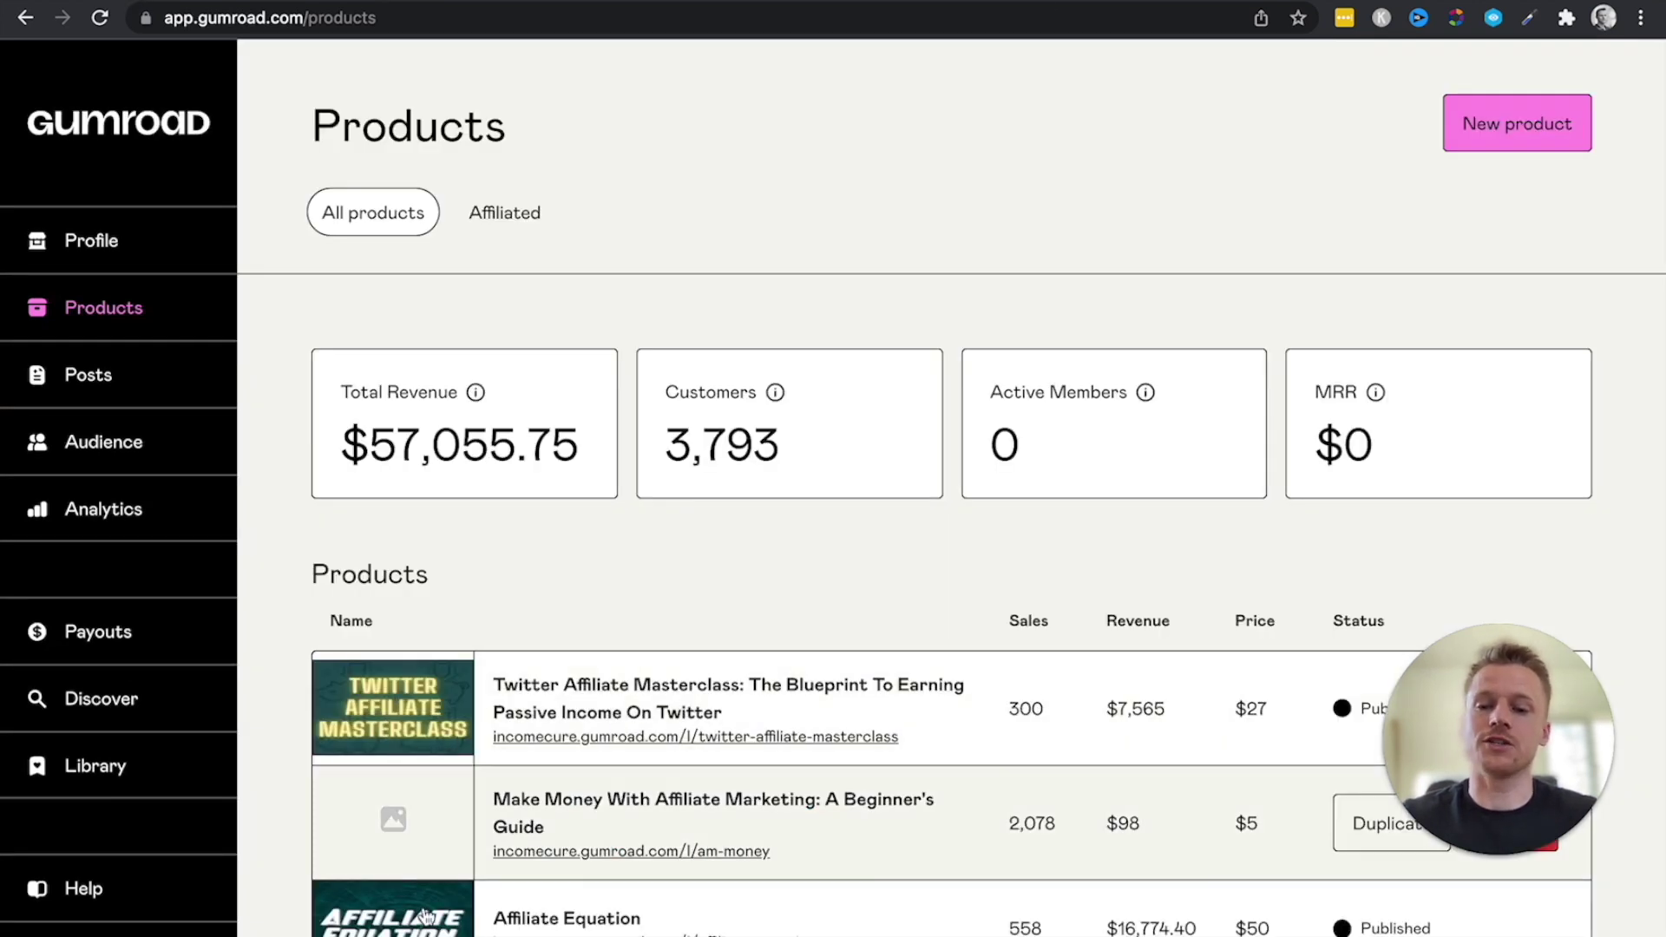
{"action": "scroll", "coordinate": [433, 868], "scroll_direction": "down", "scroll_amount": 2}
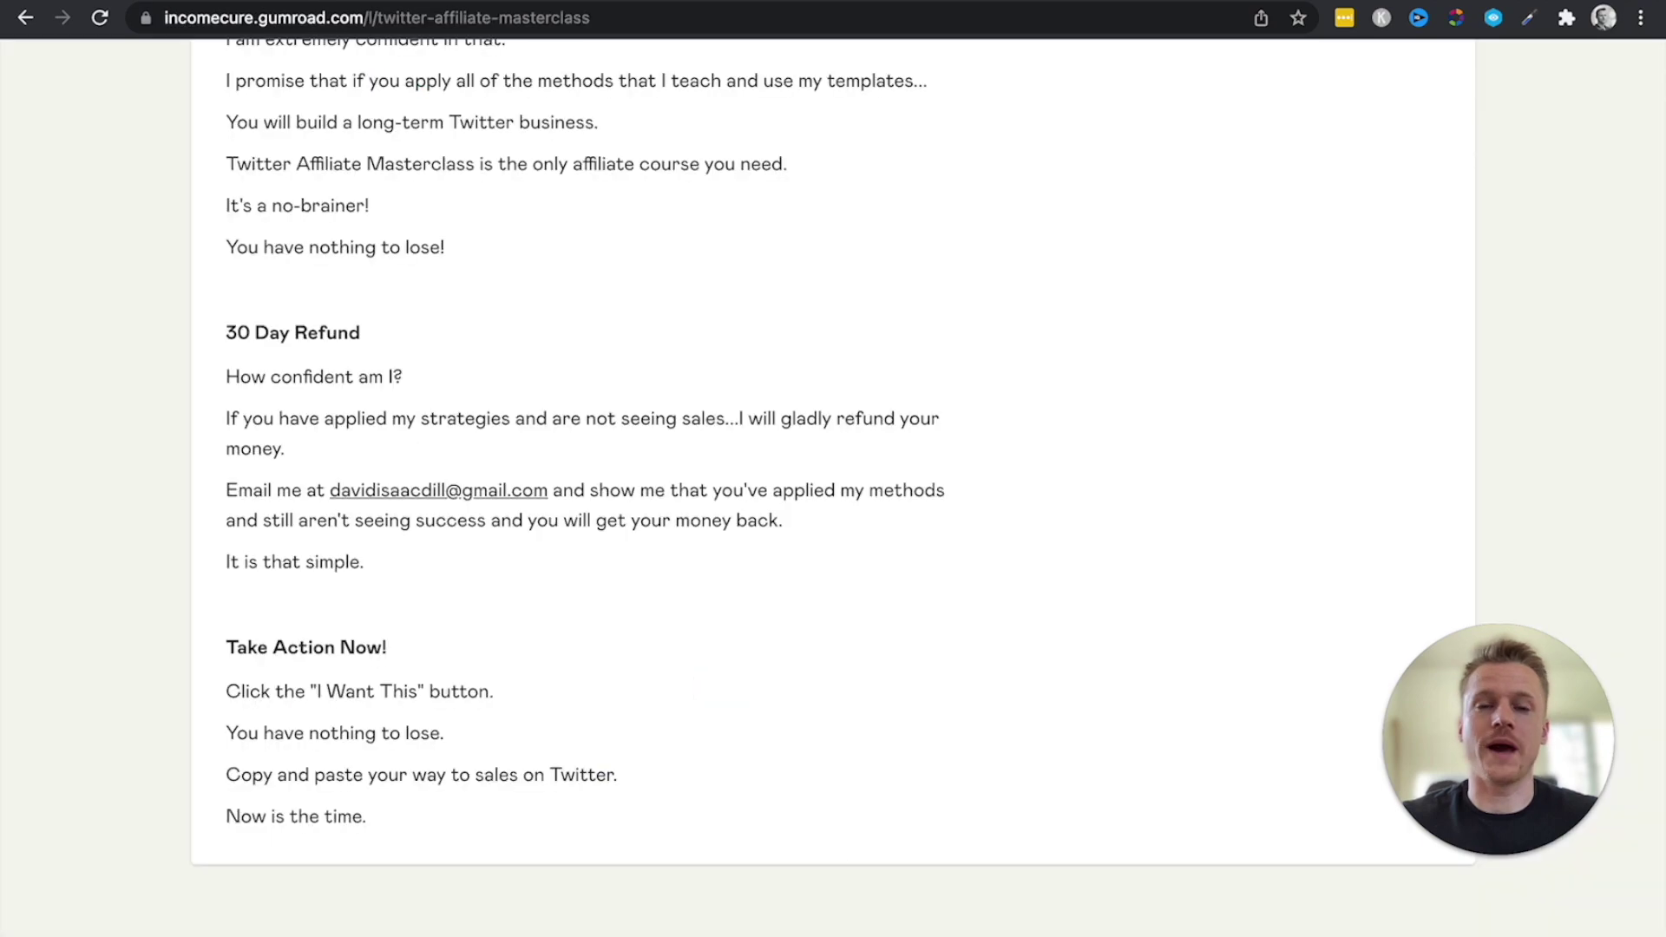
{"action": "scroll", "coordinate": [919, 506], "scroll_direction": "up", "scroll_amount": 20}
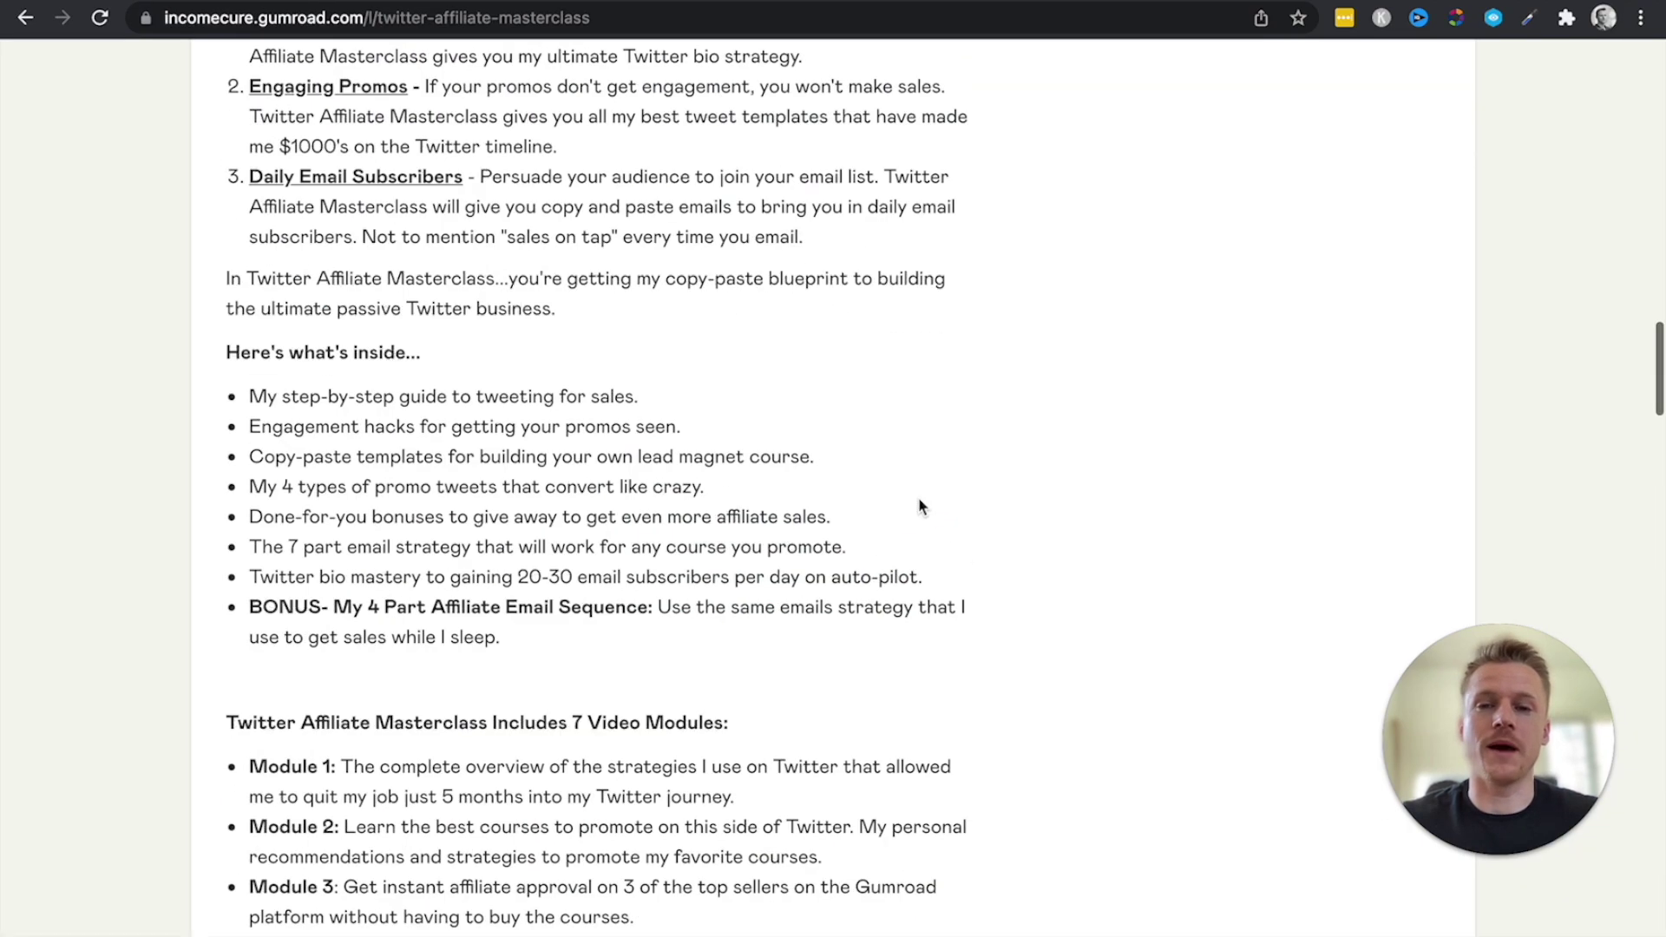
{"action": "scroll", "coordinate": [919, 507], "scroll_direction": "down", "scroll_amount": 3}
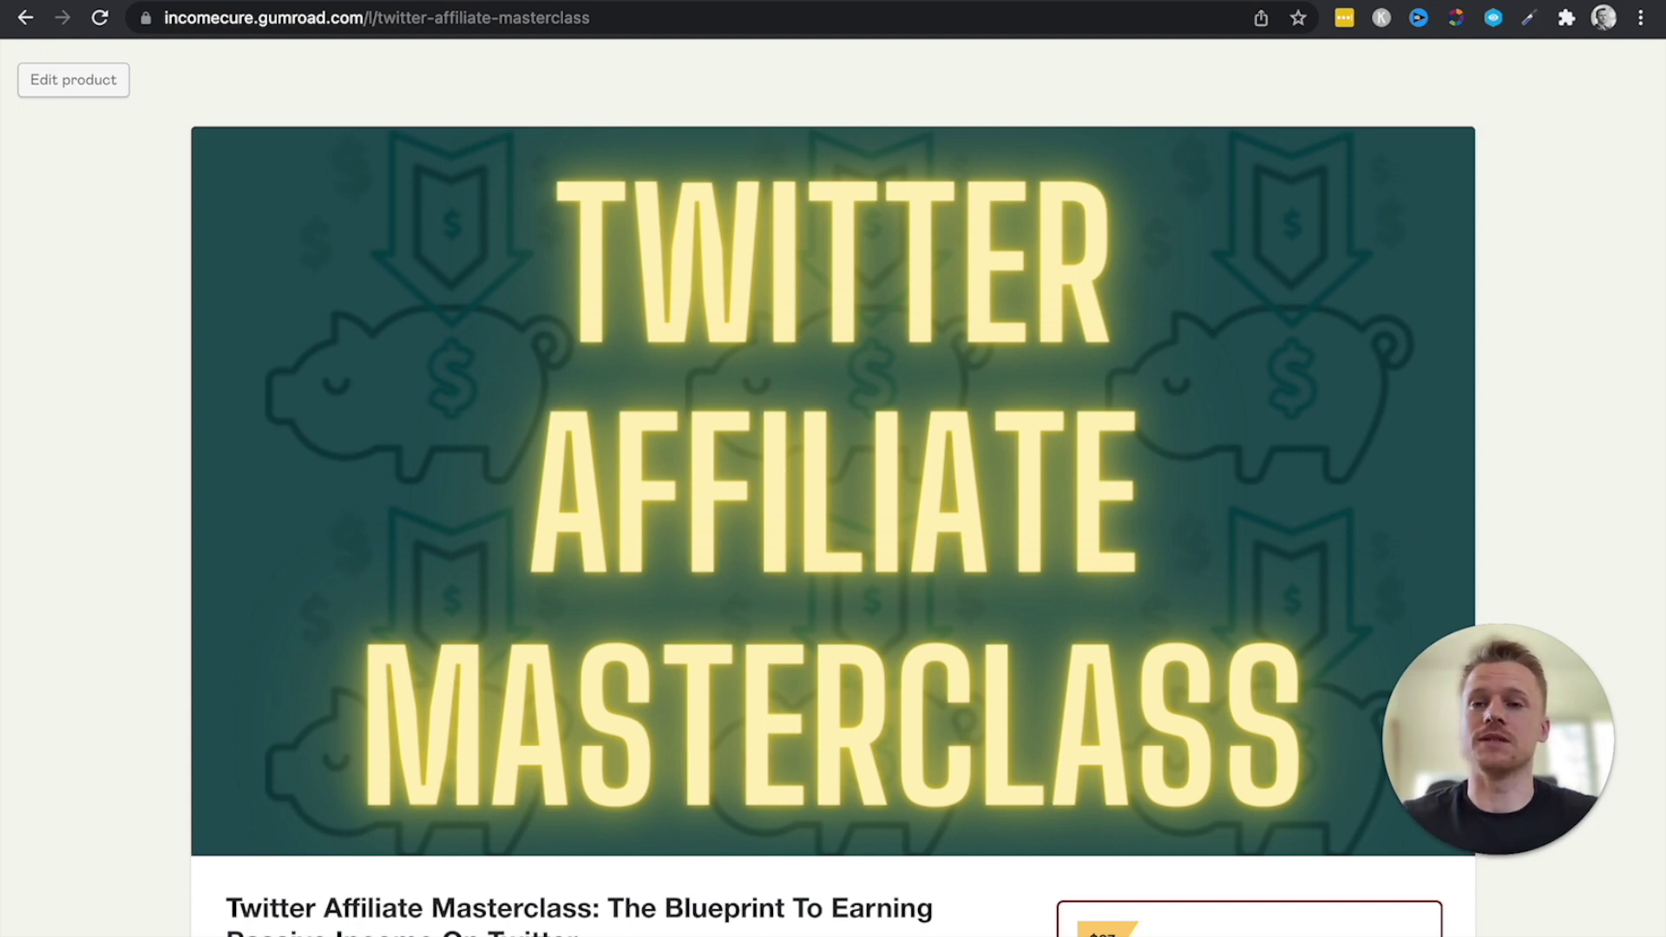
{"action": "left_click", "coordinate": [372, 2]}
Keep the call to action as 'I want this!' and click into the Summary field.
{"action": "scroll", "coordinate": [899, 544], "scroll_direction": "down", "scroll_amount": 10}
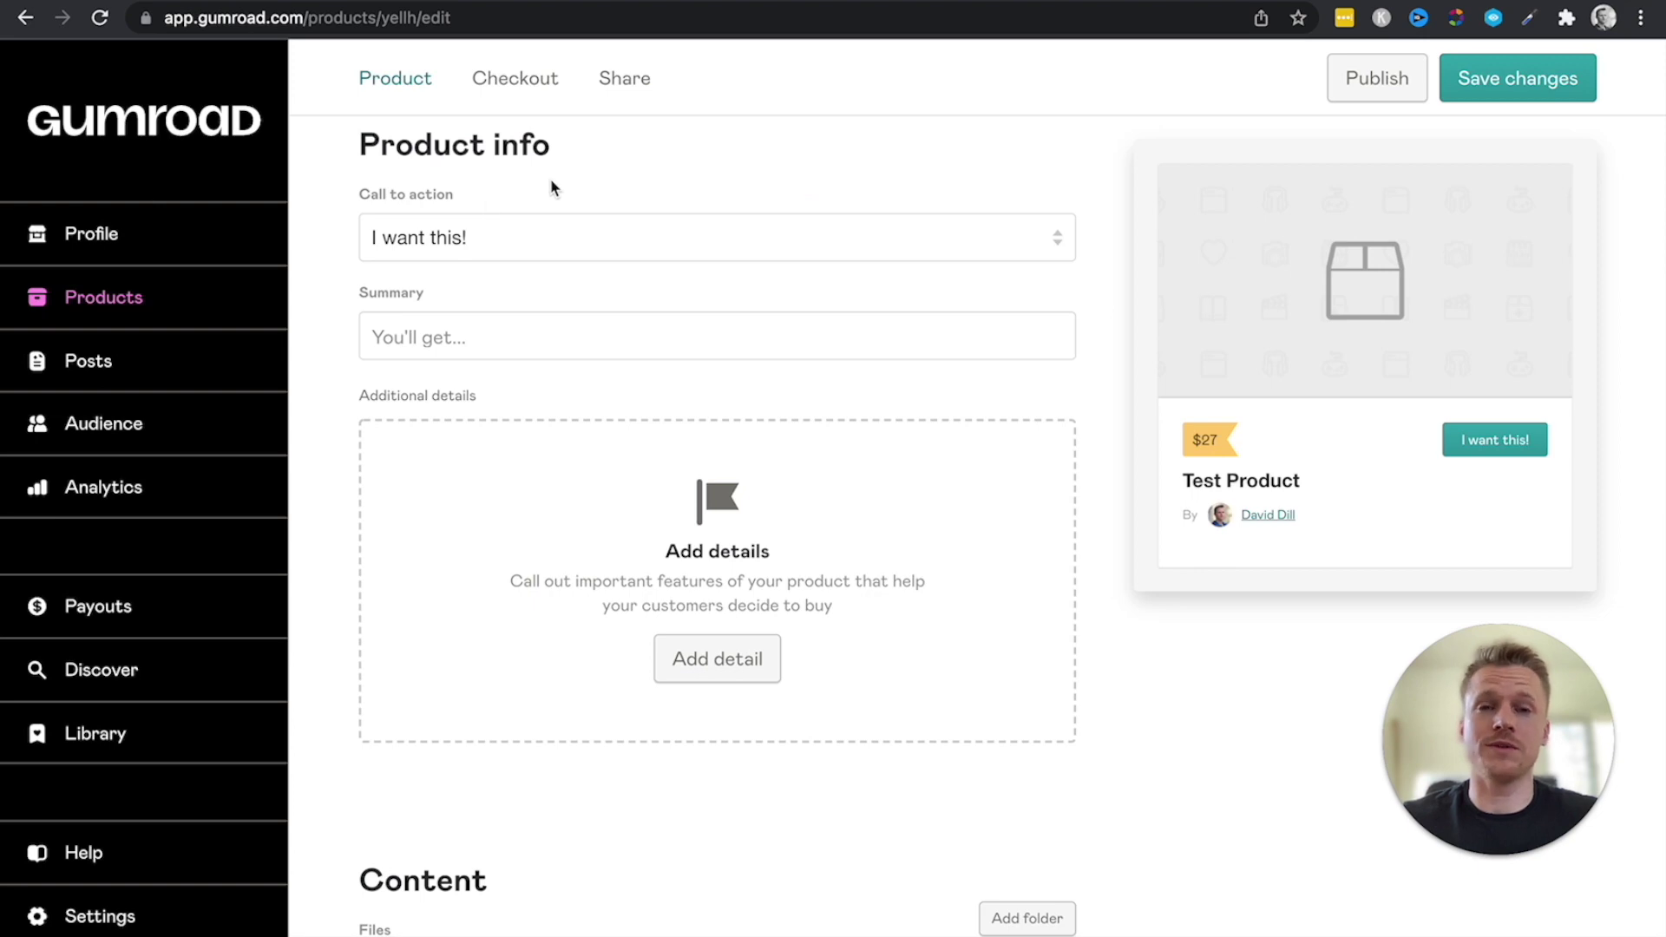
{"action": "left_click", "coordinate": [525, 236]}
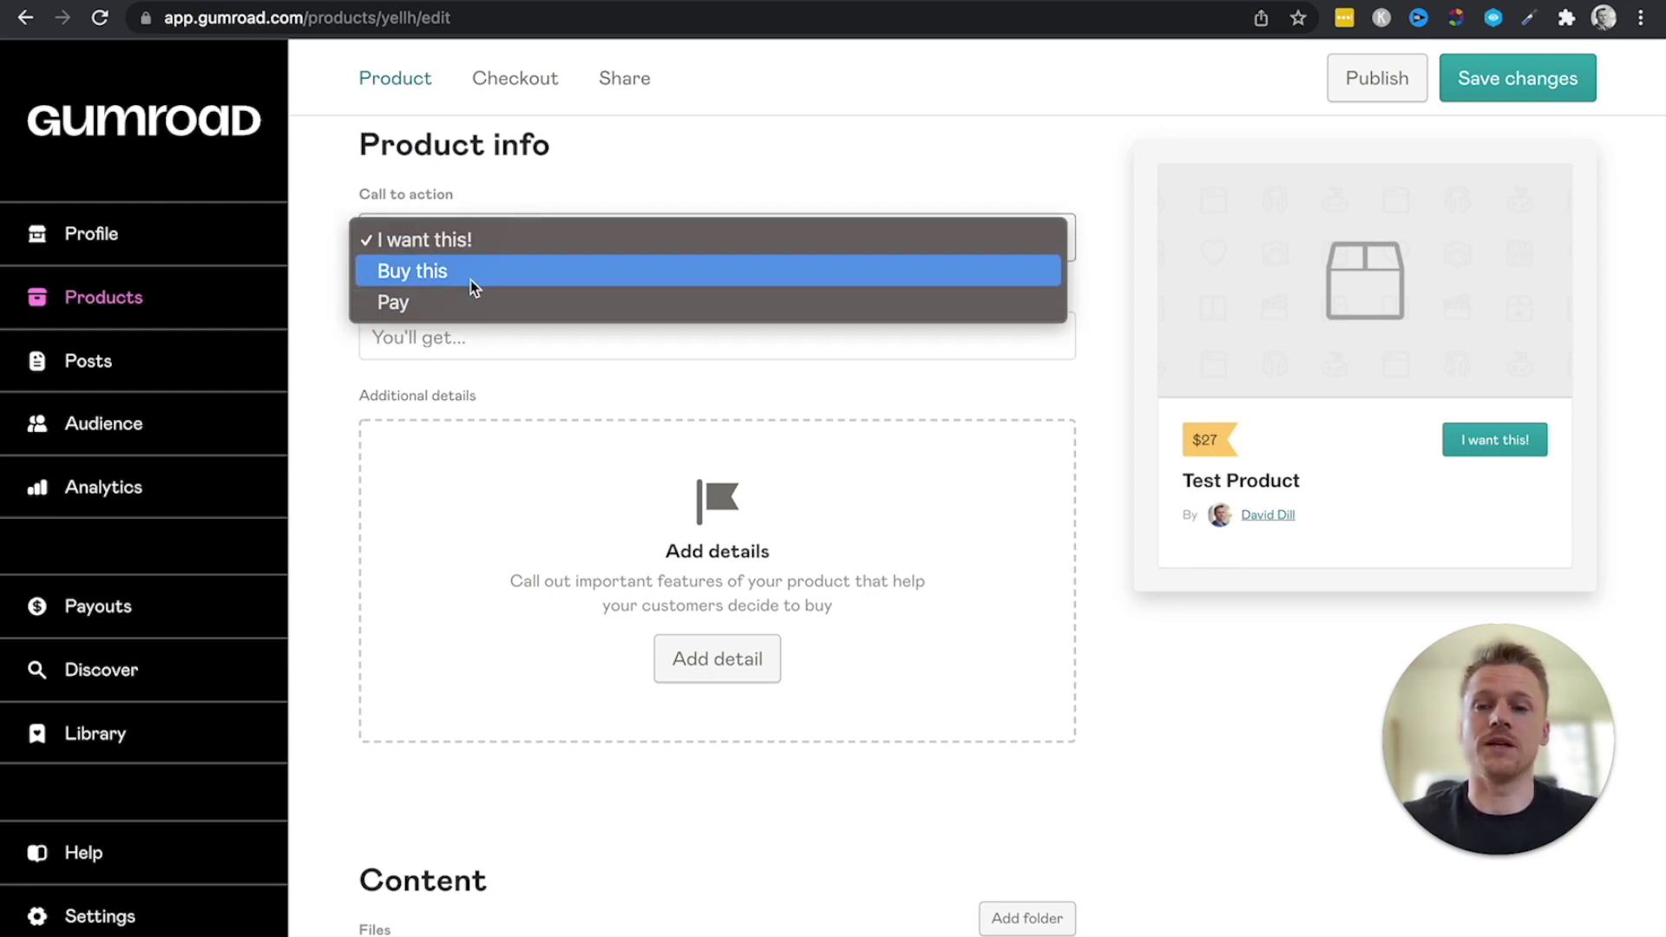
{"action": "left_click", "coordinate": [446, 231]}
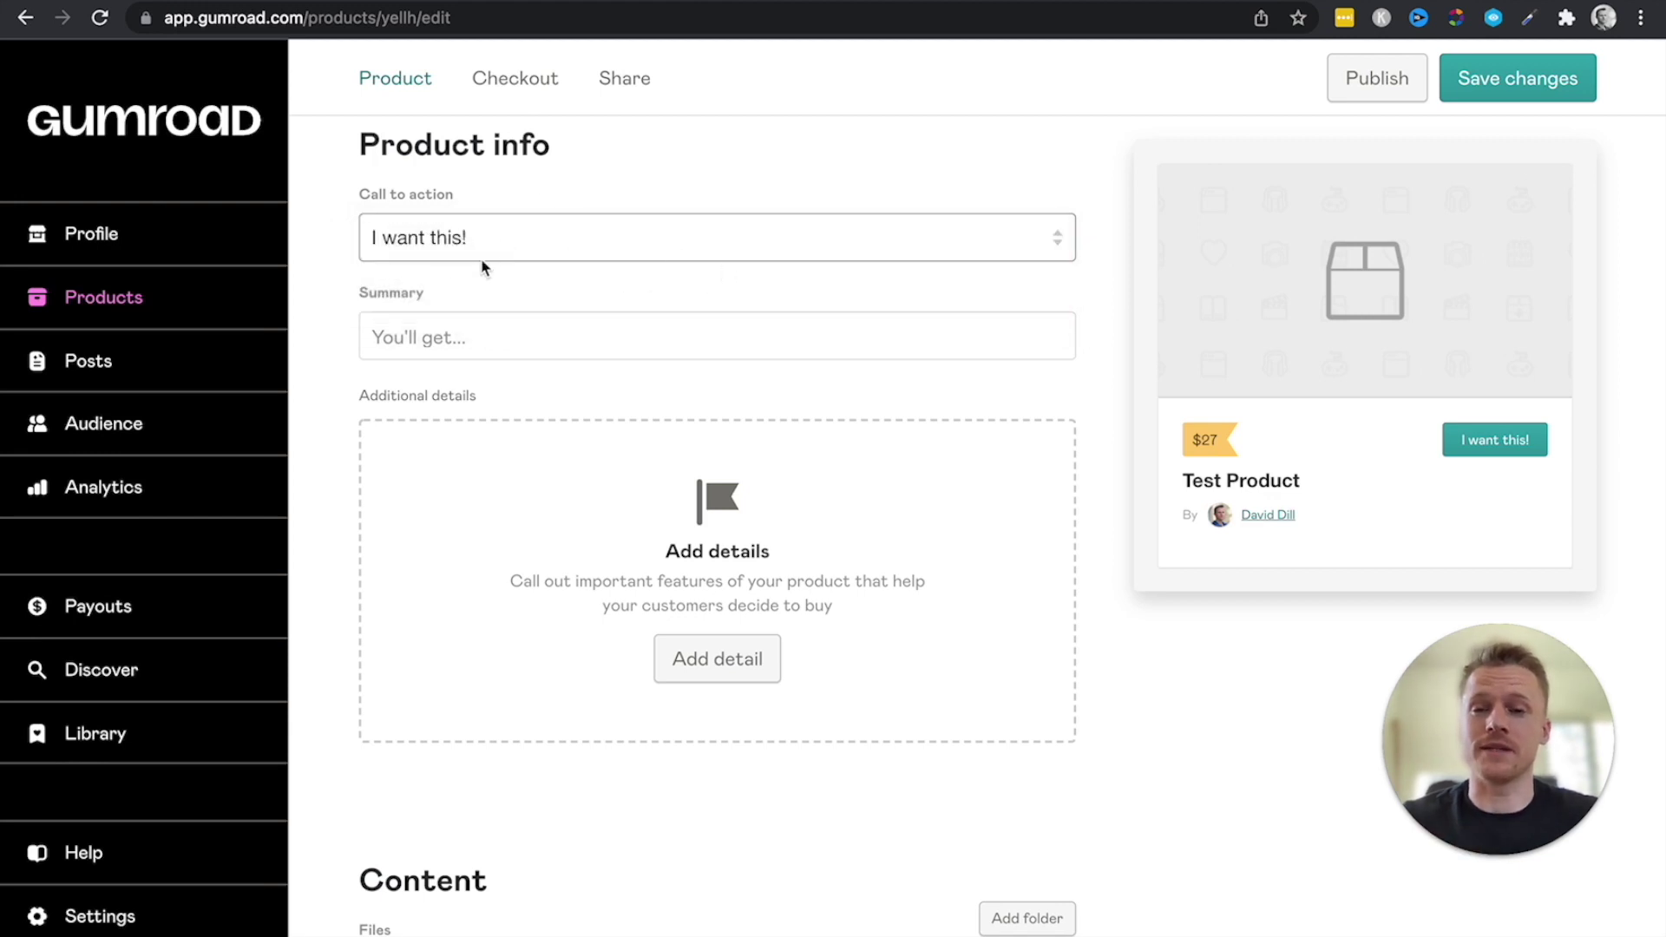
{"action": "left_click", "coordinate": [481, 346]}
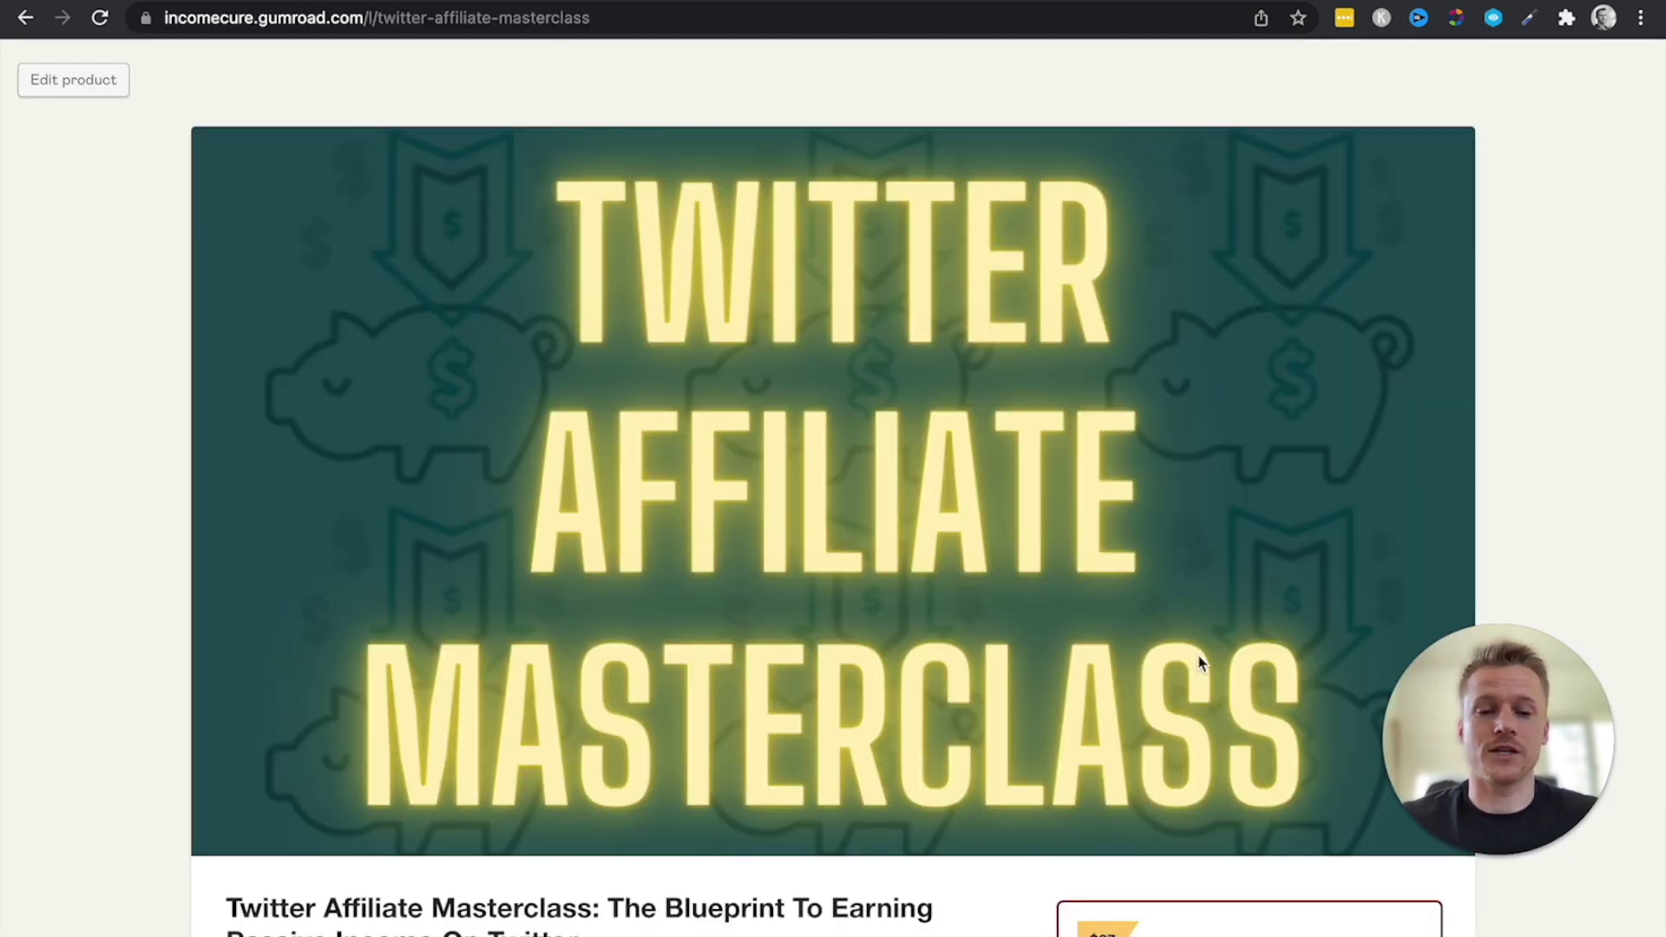
Scroll to Pricing and start clearing the old $27 amount.
{"action": "scroll", "coordinate": [1197, 663], "scroll_direction": "down", "scroll_amount": 5}
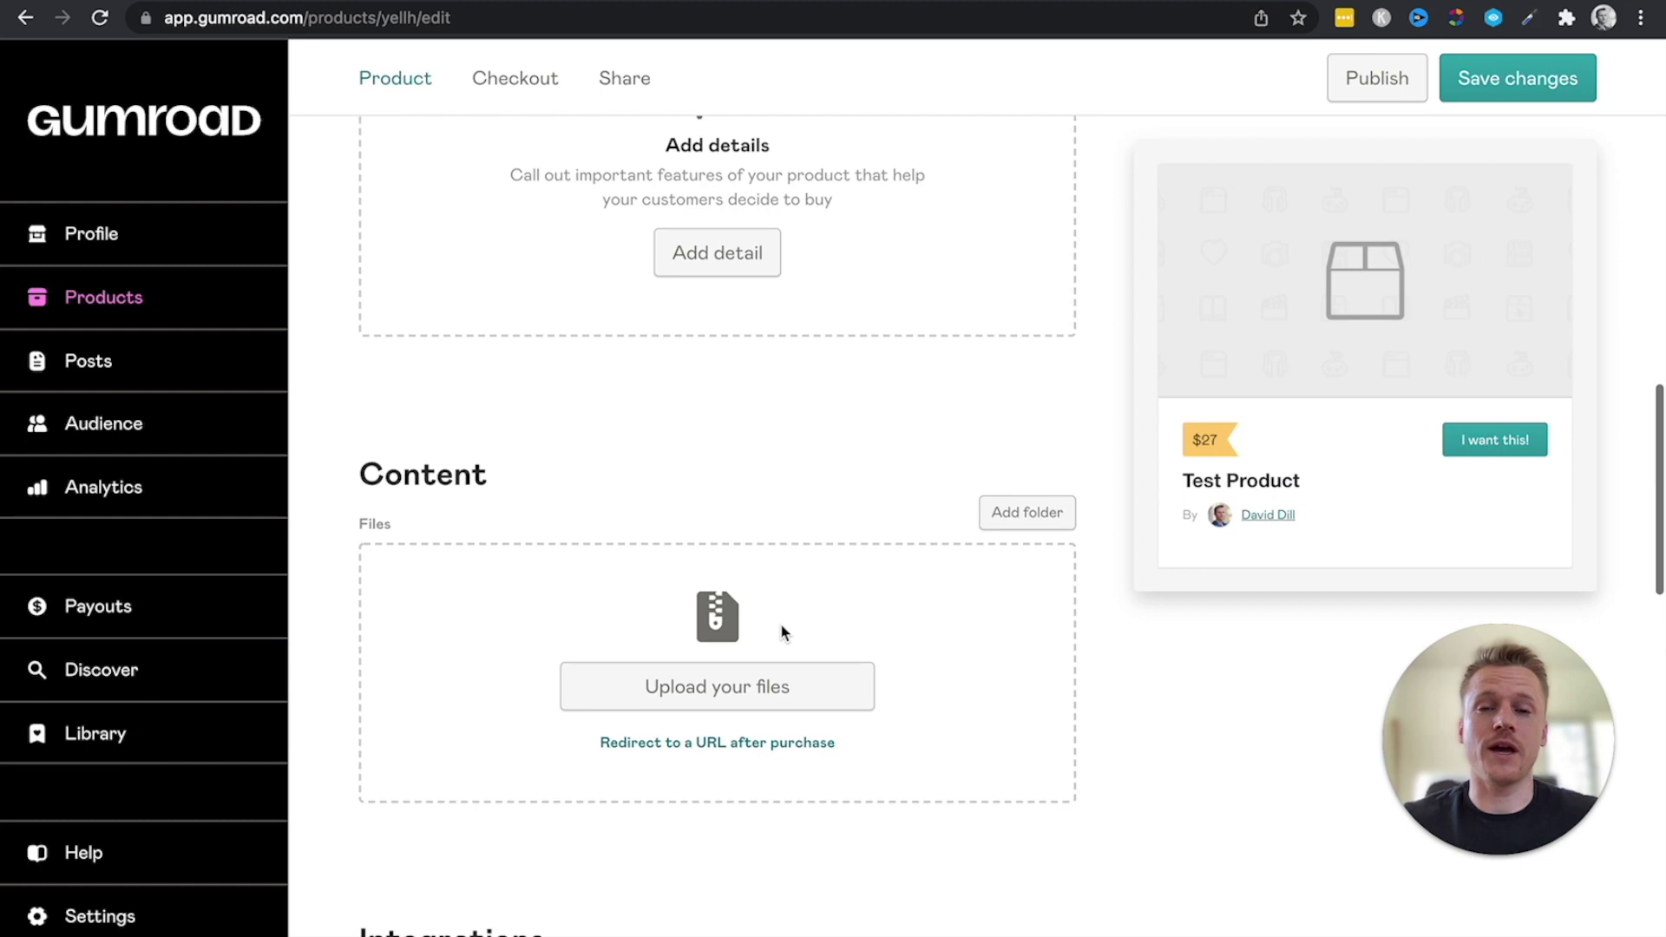
{"action": "scroll", "coordinate": [781, 631], "scroll_direction": "down", "scroll_amount": 3}
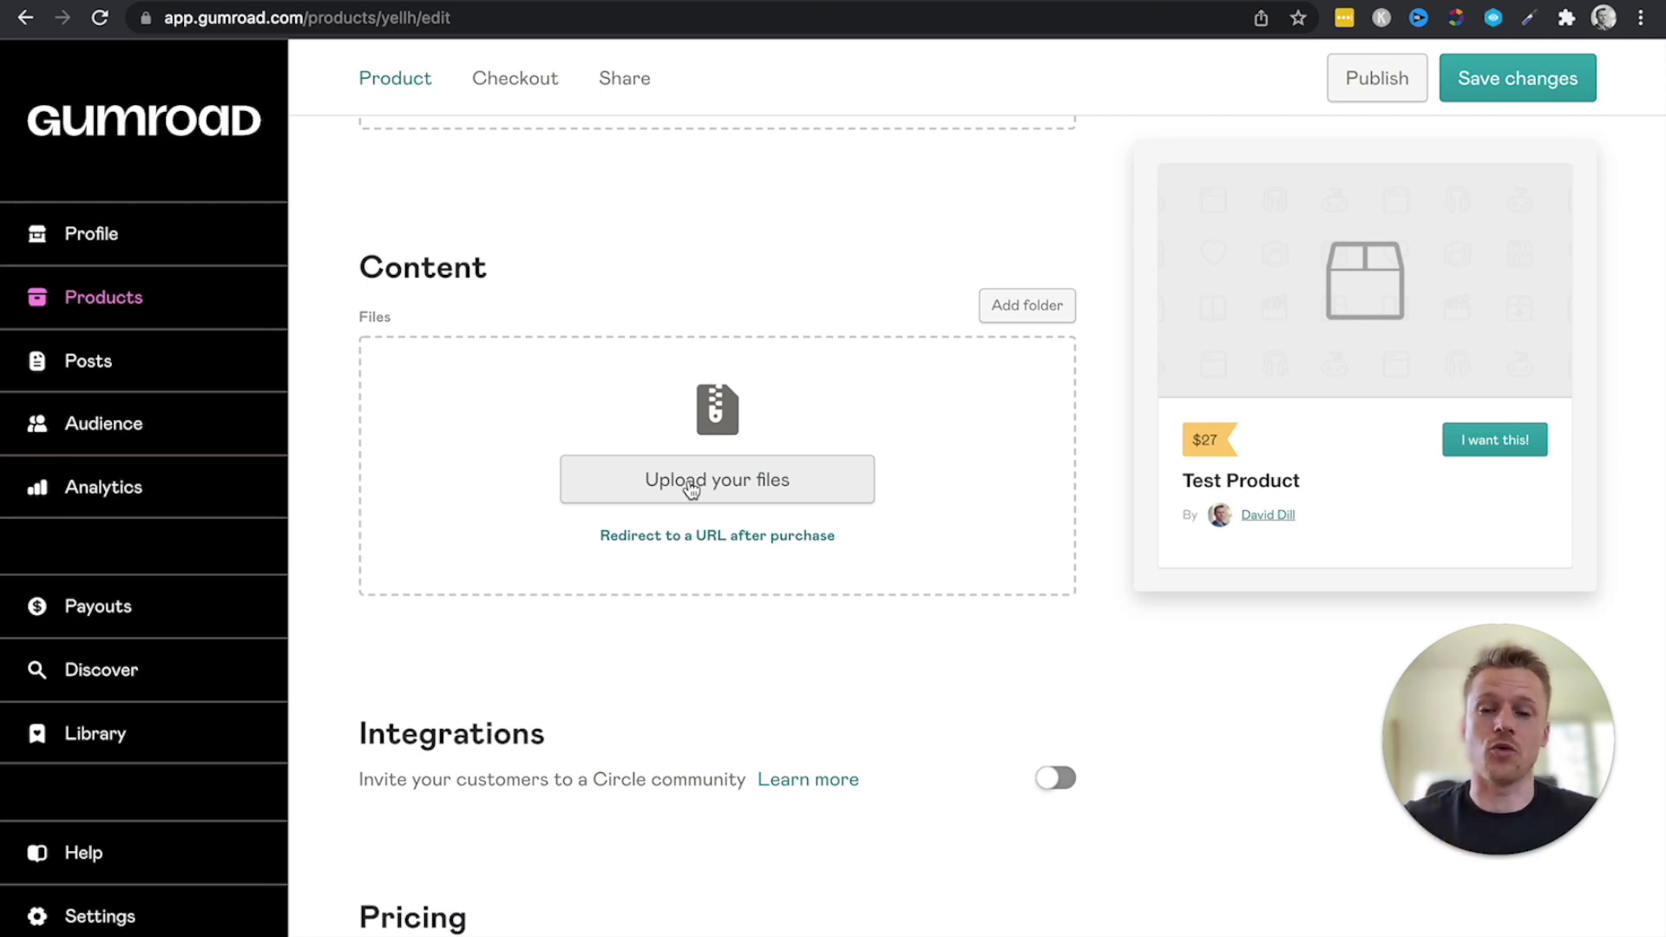
{"action": "scroll", "coordinate": [692, 490], "scroll_direction": "down", "scroll_amount": 6}
{"action": "left_click", "coordinate": [461, 500]}
{"action": "key", "text": "BackSpace"}
Change the price to $37 and add an untitled version with $0 extra and unlimited quantity.
{"action": "type", "text": "37"}
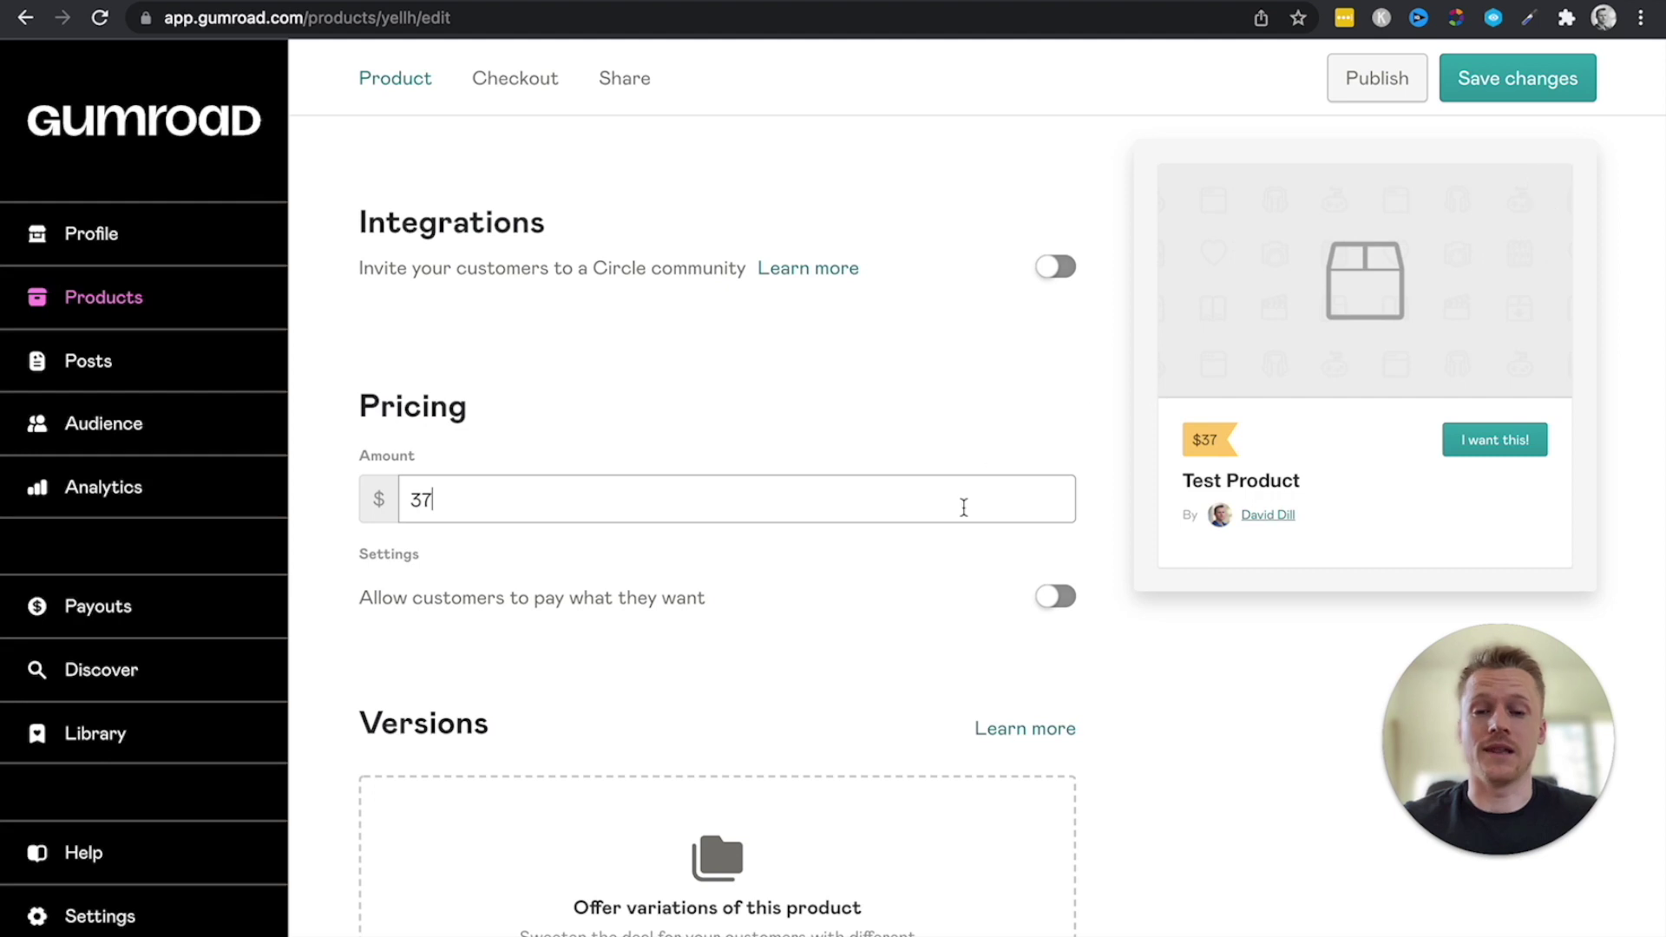
{"action": "scroll", "coordinate": [963, 507], "scroll_direction": "down", "scroll_amount": 6}
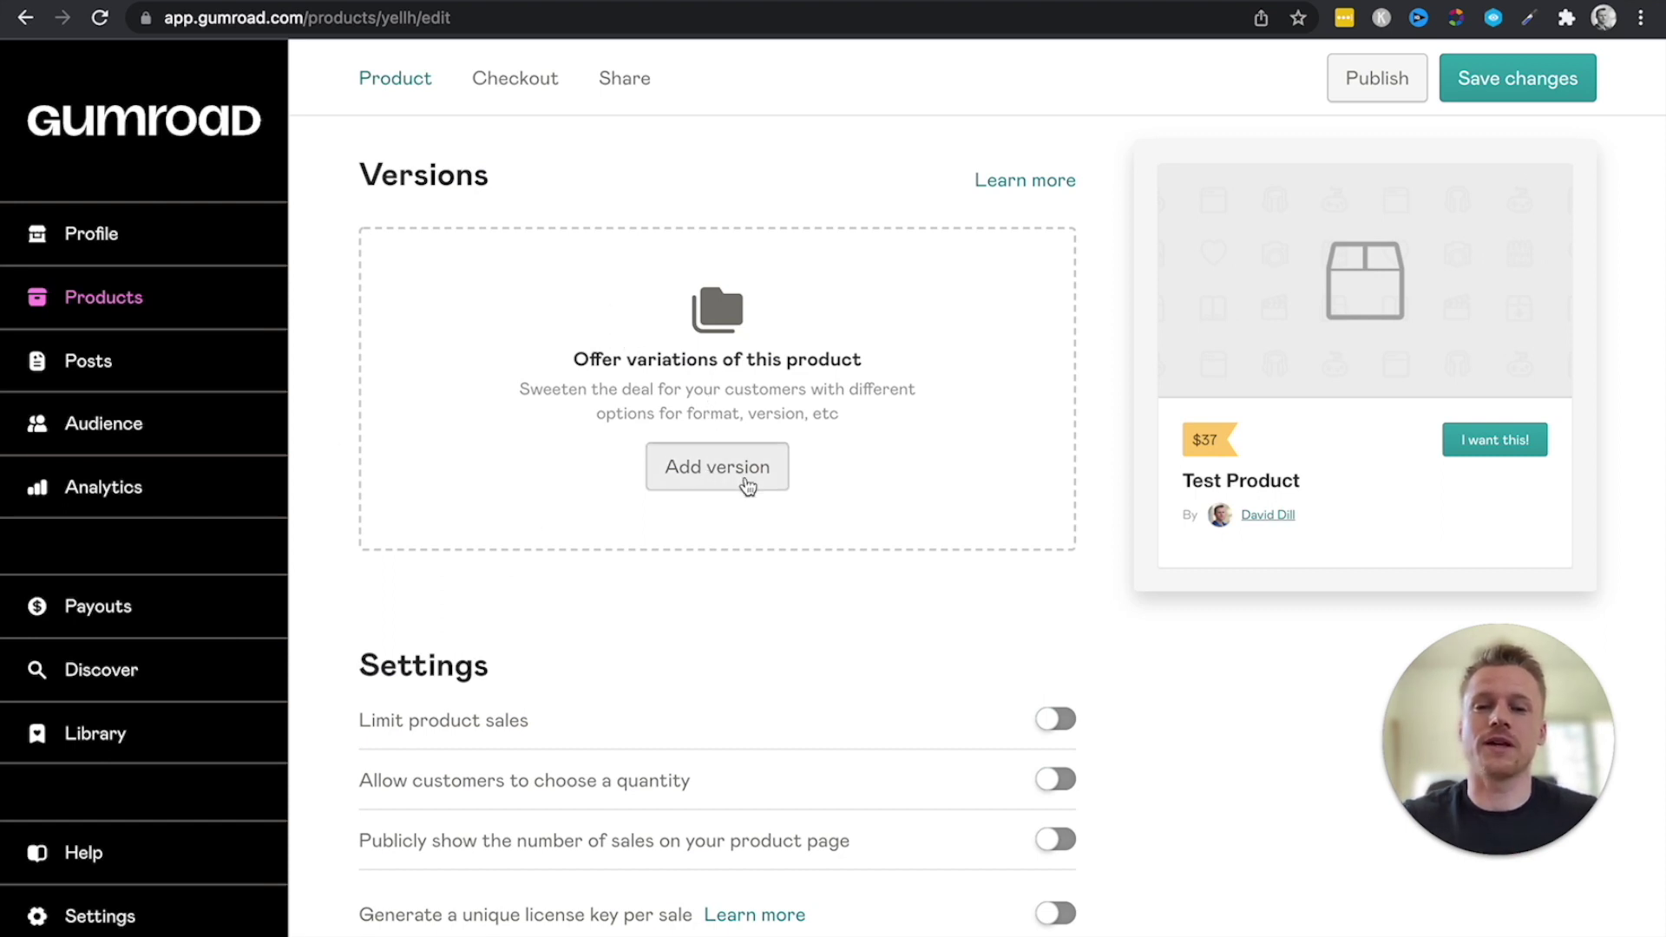
{"action": "left_click", "coordinate": [747, 487]}
{"action": "left_click", "coordinate": [498, 482]}
{"action": "left_click_drag", "start_coordinate": [466, 640], "coordinate": [397, 635]}
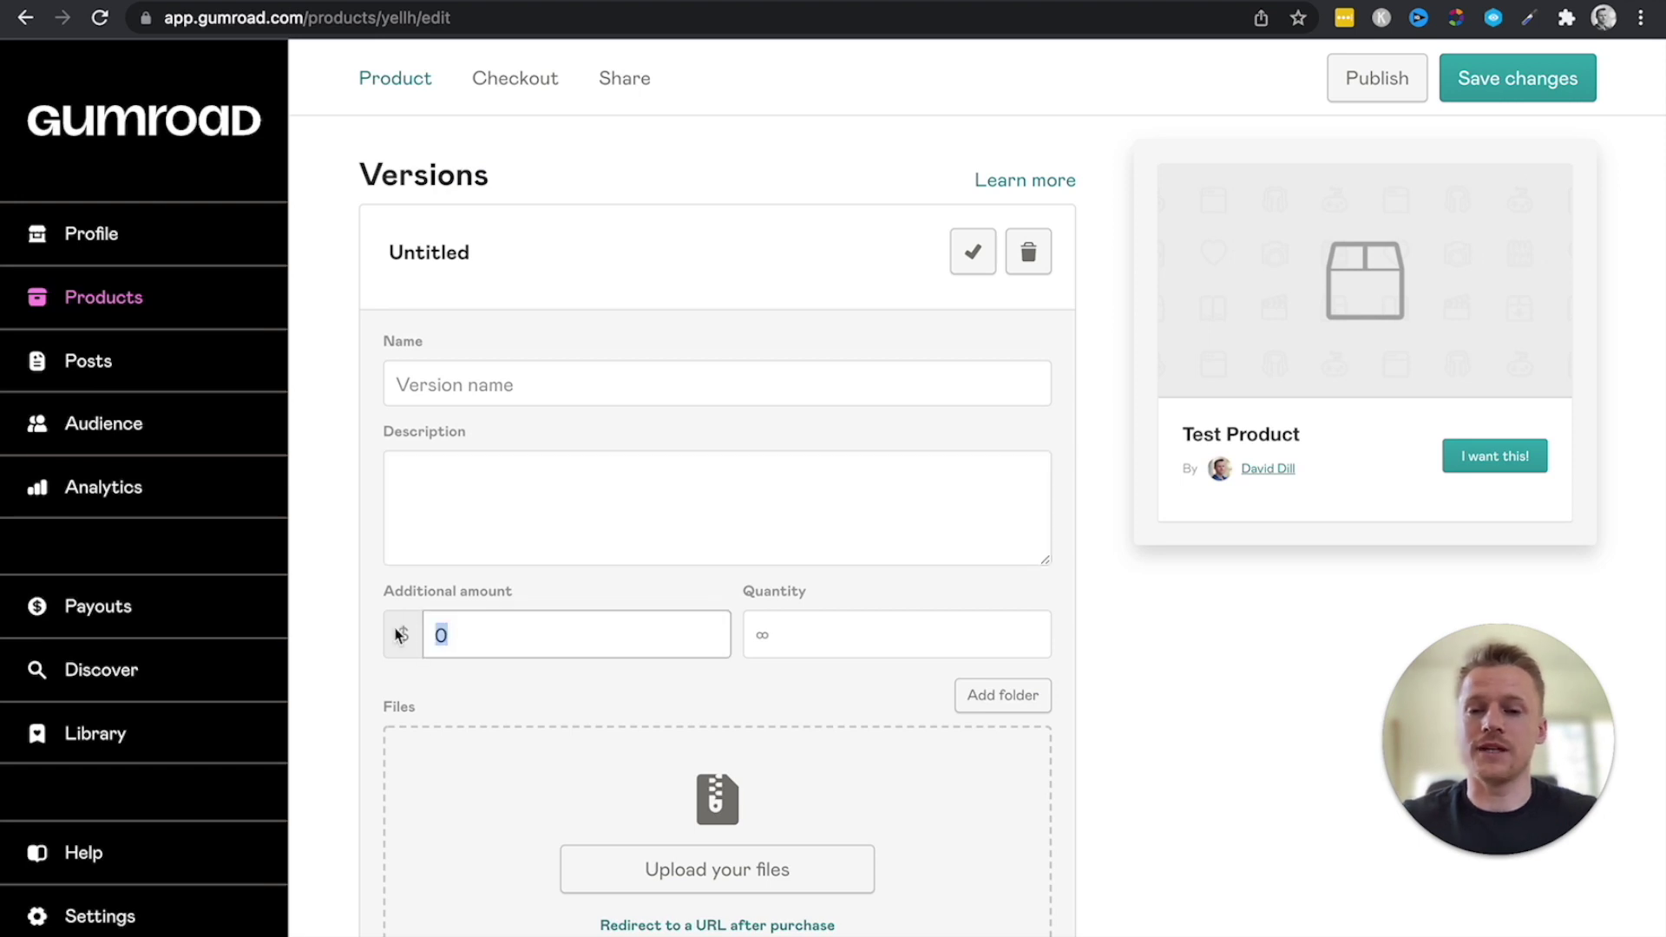
{"action": "left_click", "coordinate": [794, 642]}
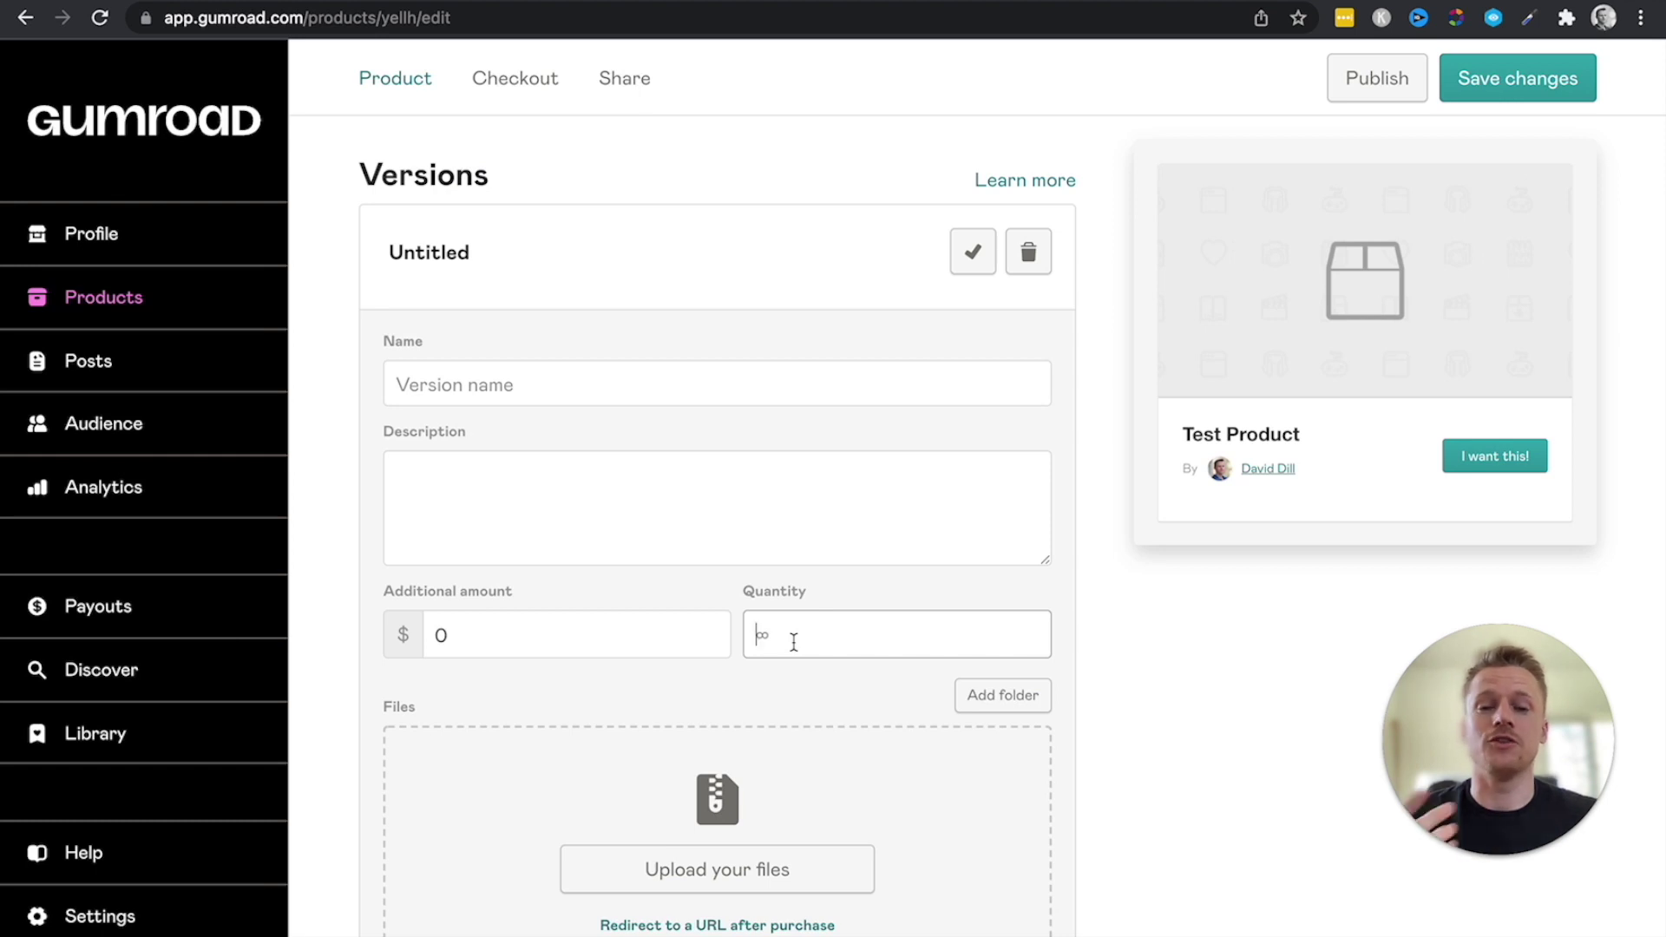
{"action": "left_click", "coordinate": [794, 642]}
{"action": "scroll", "coordinate": [826, 629], "scroll_direction": "down", "scroll_amount": 8}
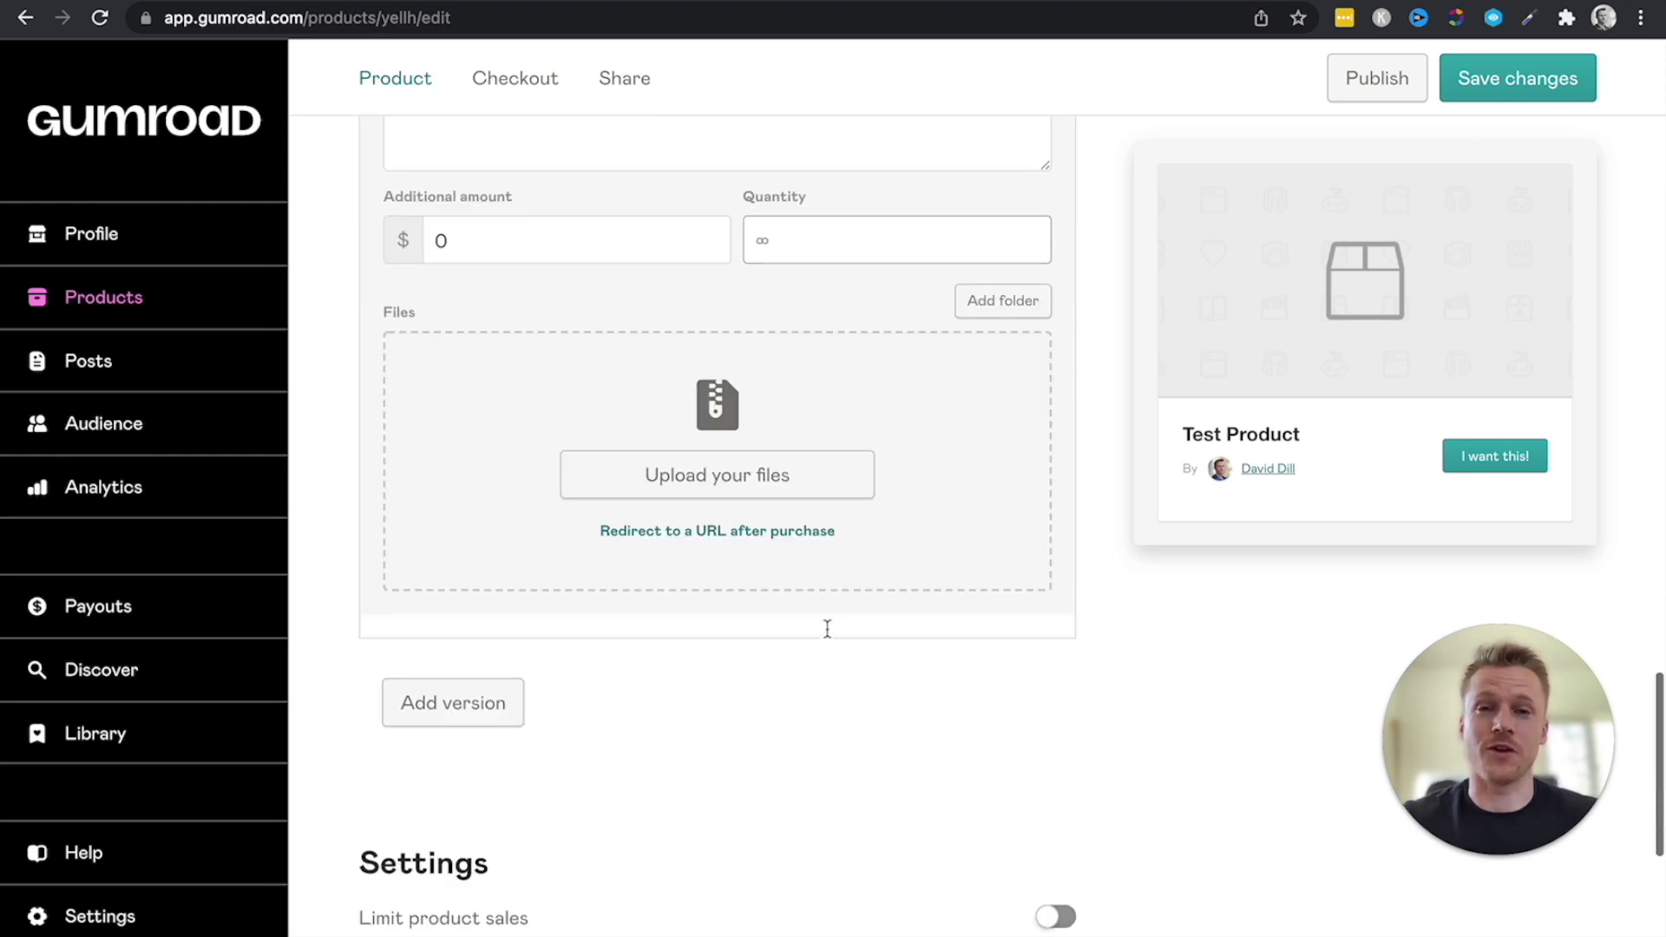
{"action": "scroll", "coordinate": [751, 379], "scroll_direction": "down", "scroll_amount": 2}
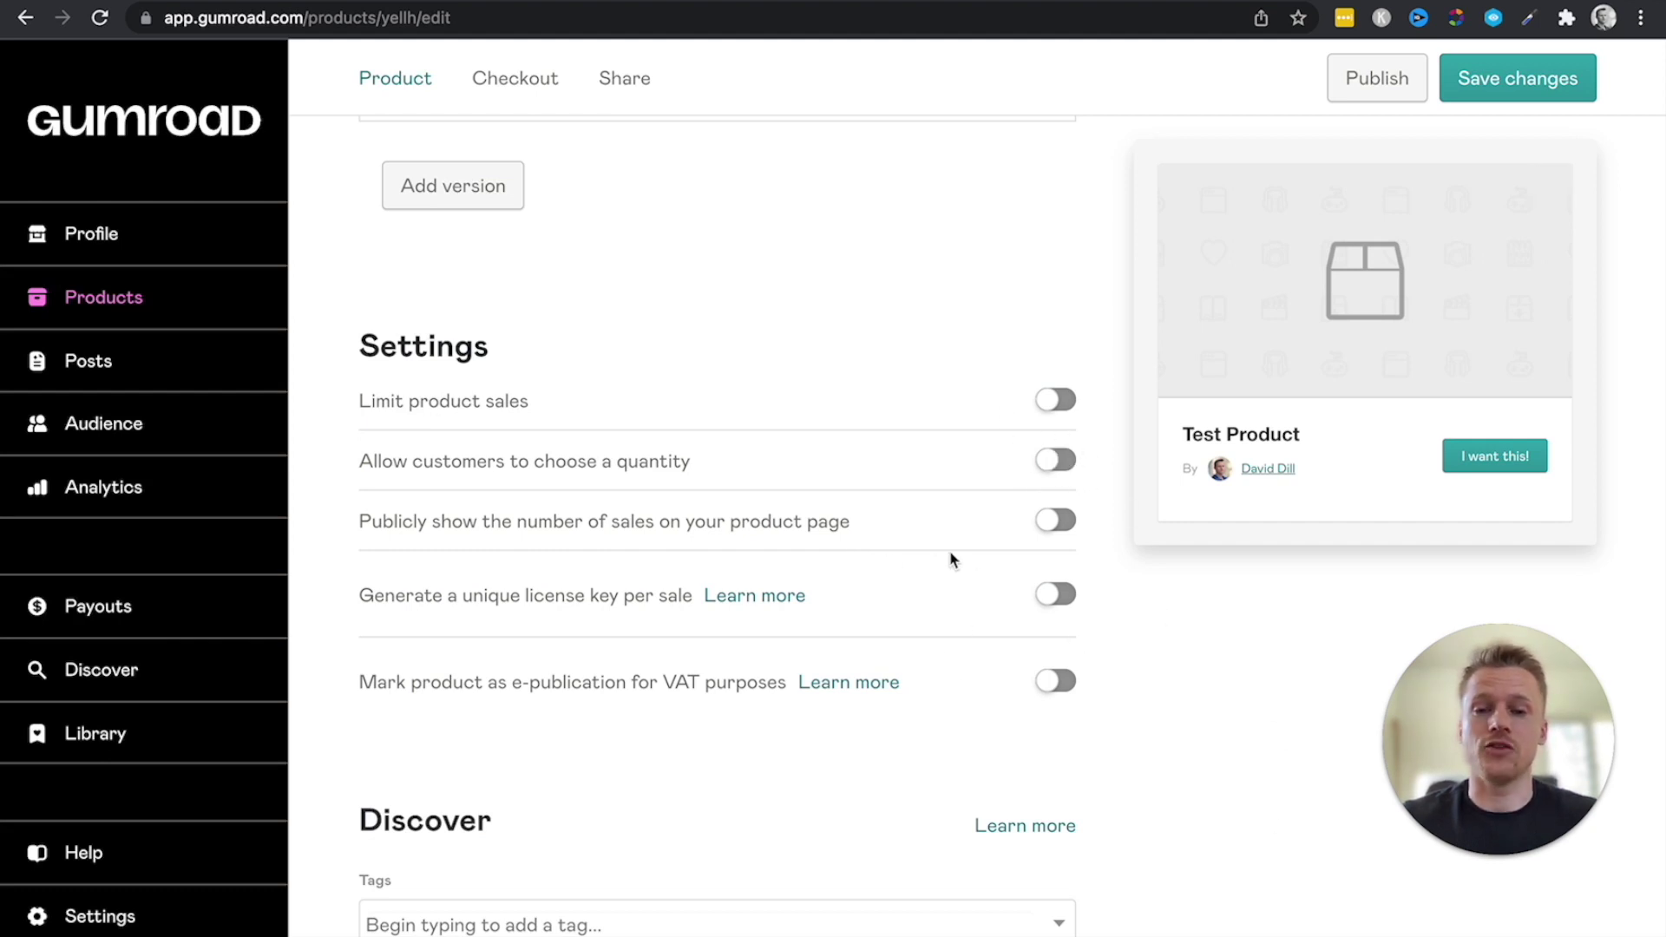
Add the 'twitter (644)' discovery tag to Test Product and switch to Checkout settings.
{"action": "scroll", "coordinate": [951, 558], "scroll_direction": "down", "scroll_amount": 2}
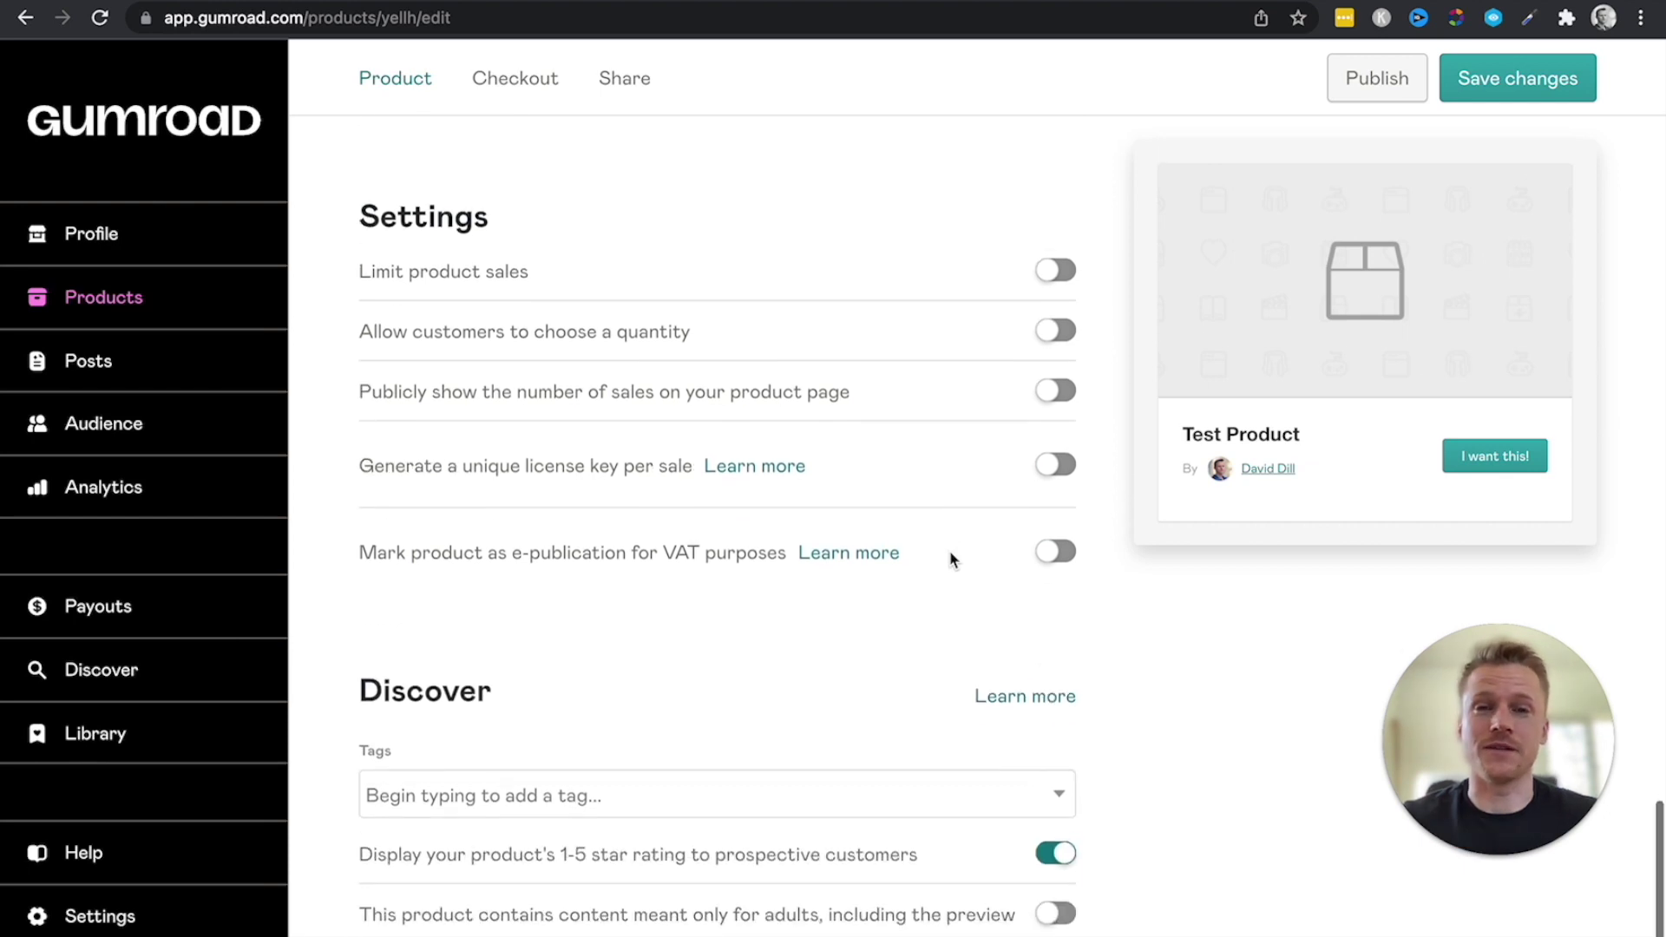
{"action": "scroll", "coordinate": [958, 512], "scroll_direction": "up", "scroll_amount": 4}
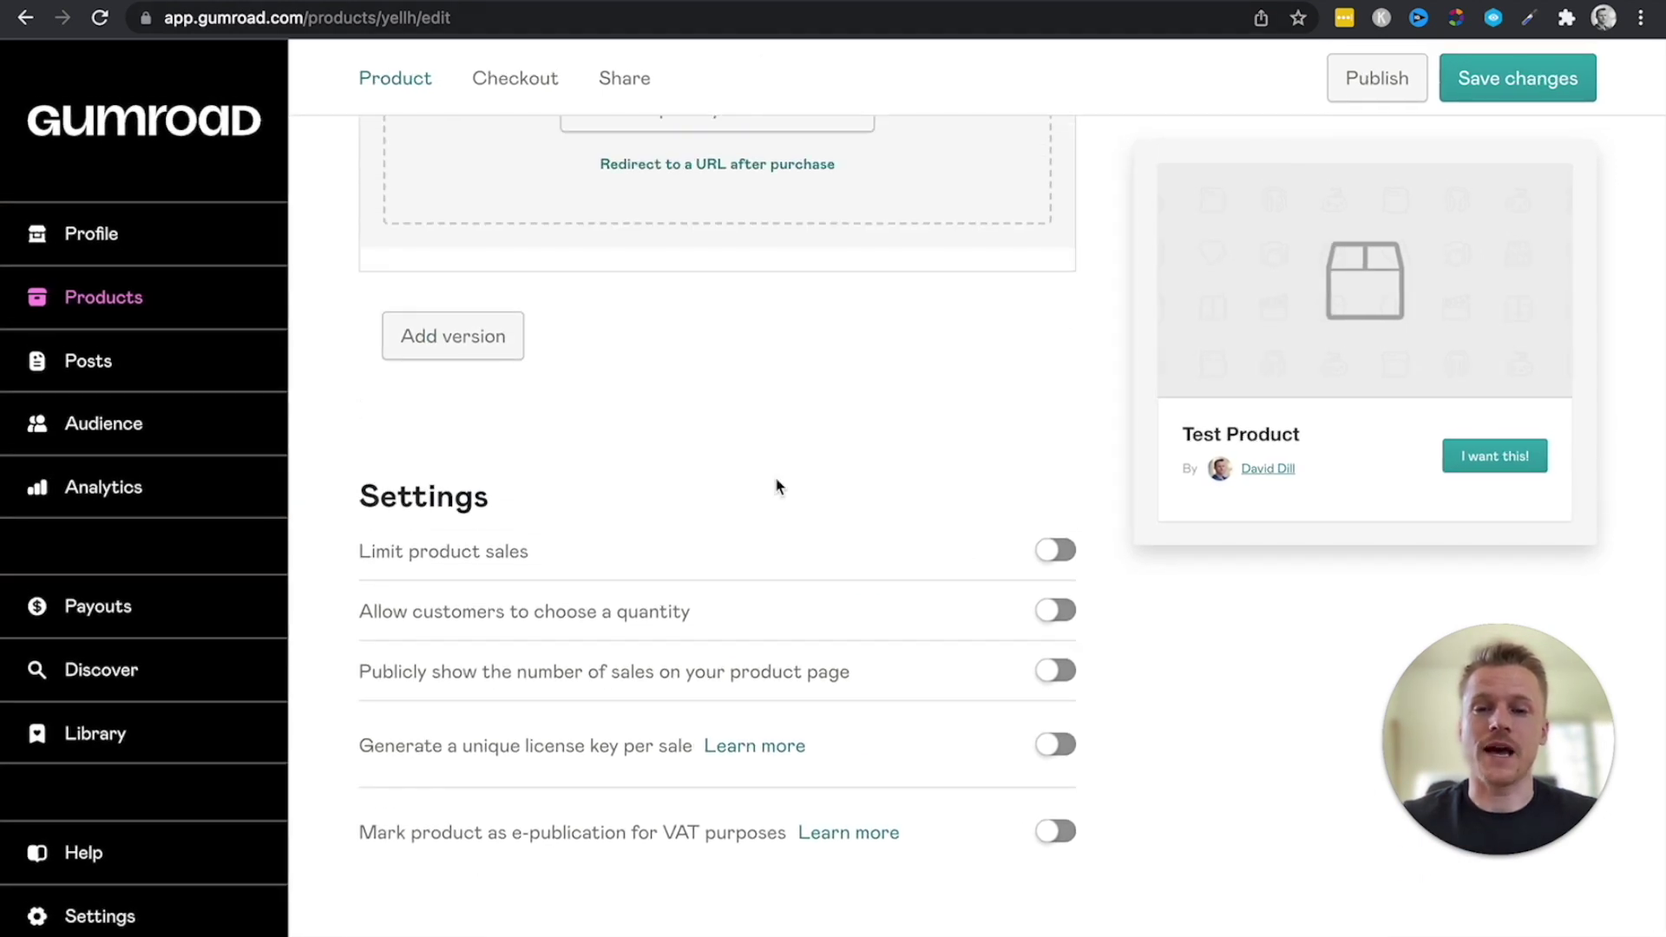
{"action": "scroll", "coordinate": [777, 483], "scroll_direction": "down", "scroll_amount": 4}
{"action": "scroll", "coordinate": [546, 844], "scroll_direction": "up", "scroll_amount": 1}
{"action": "left_click", "coordinate": [519, 788]}
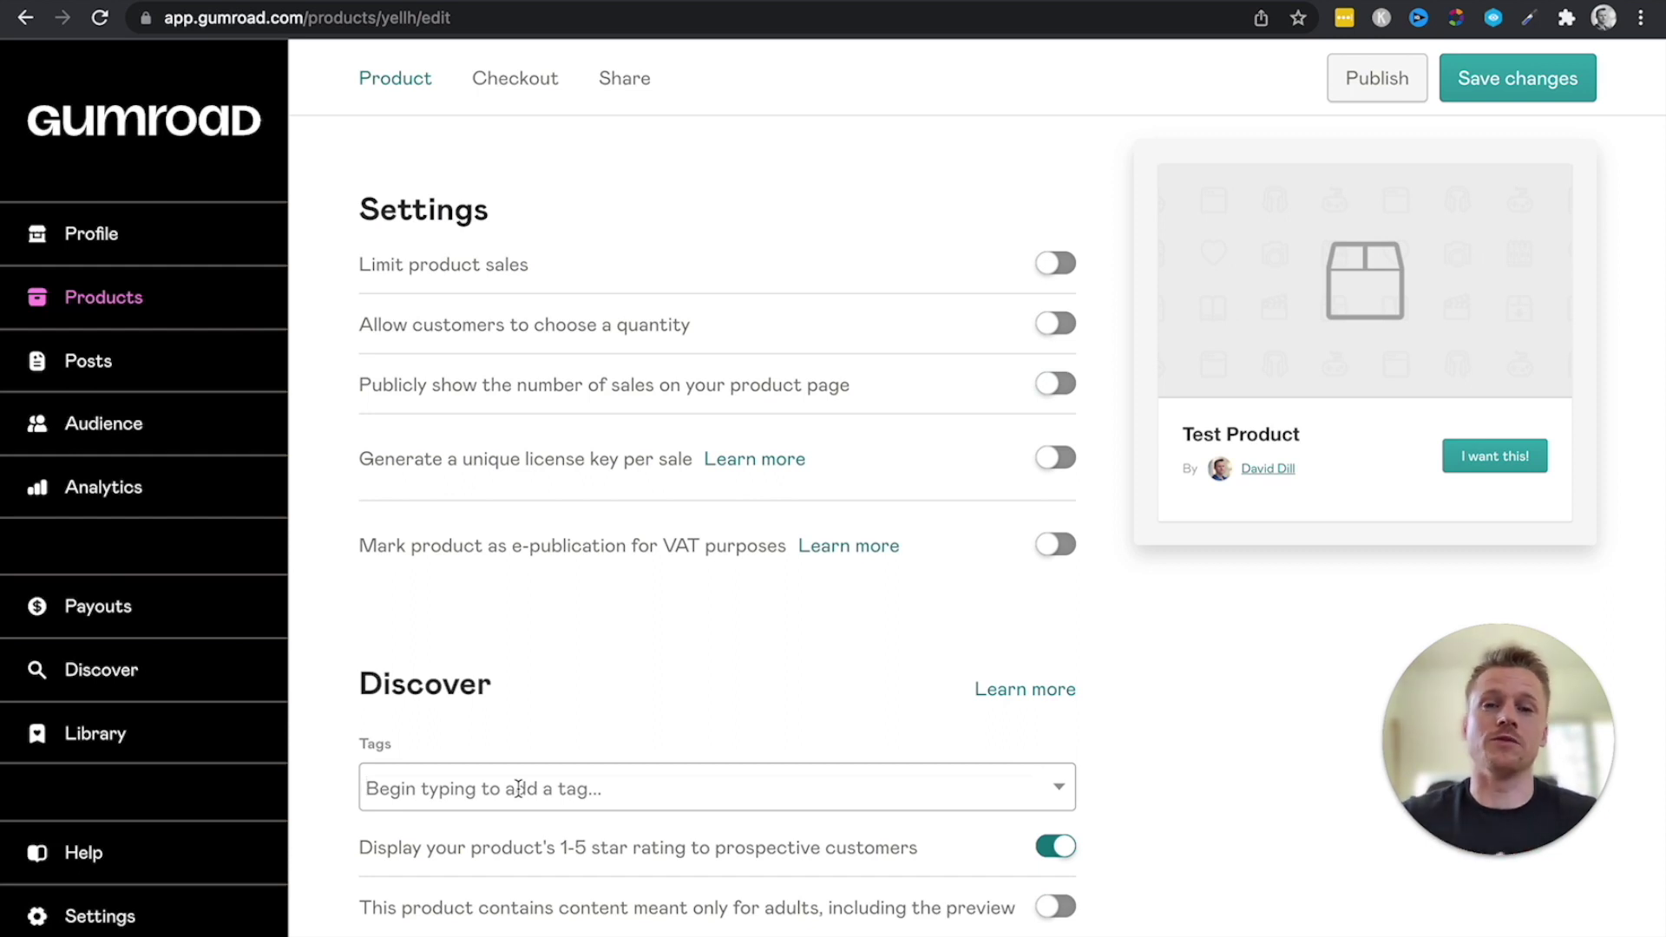
{"action": "type", "text": "twitter"}
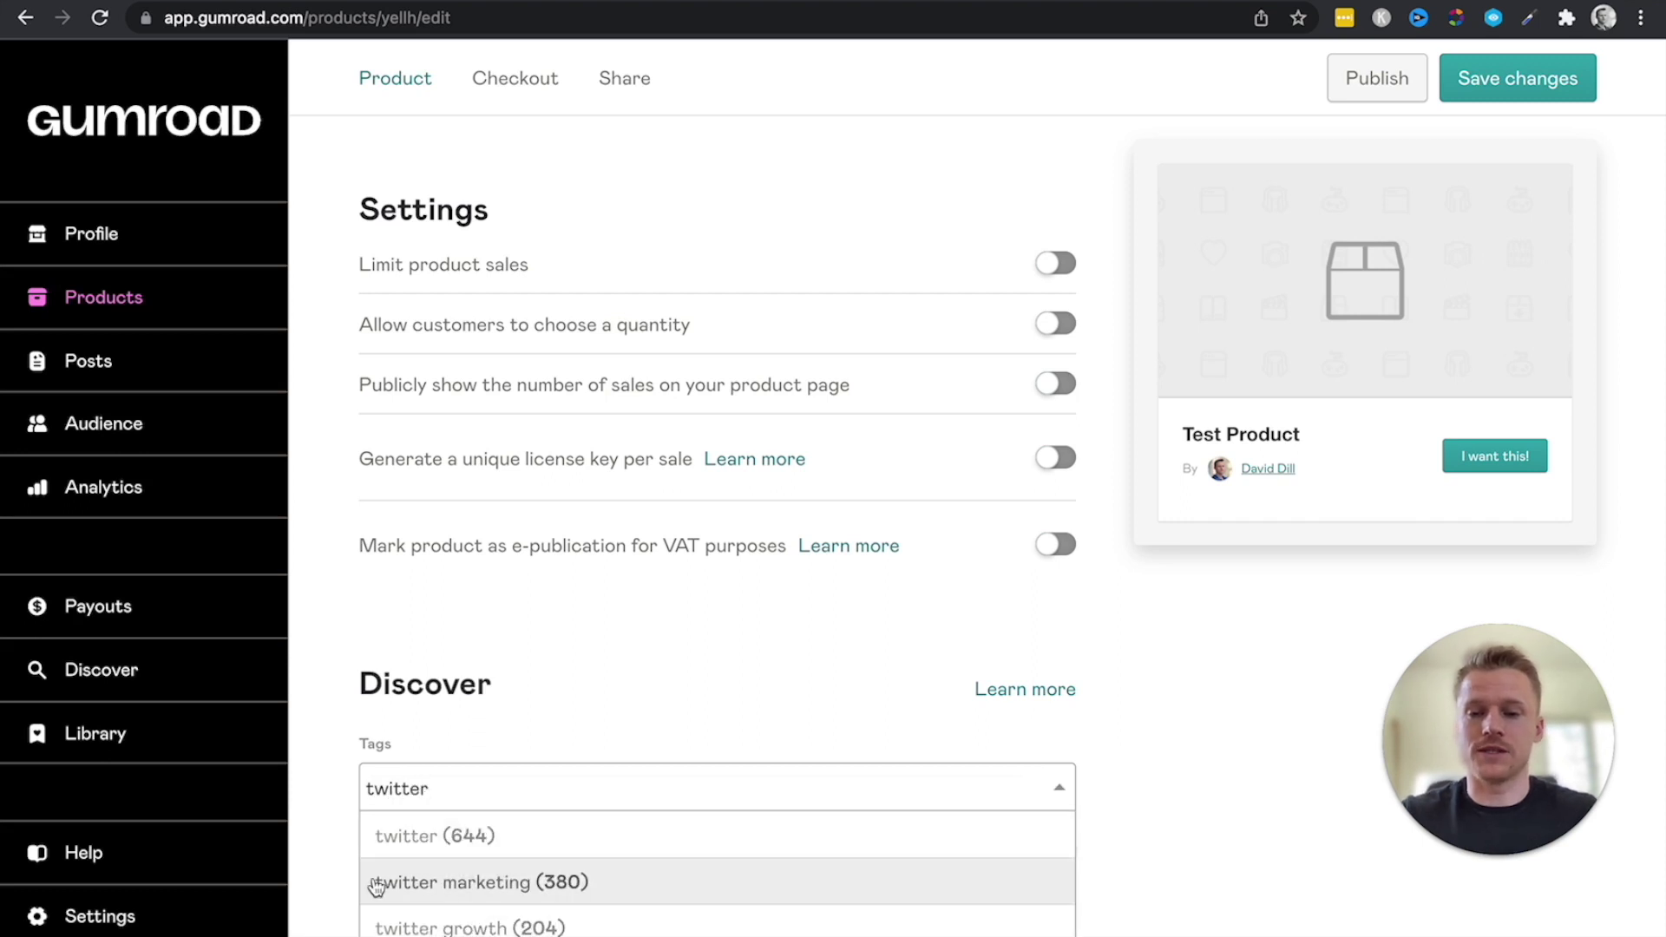
{"action": "left_click", "coordinate": [463, 834]}
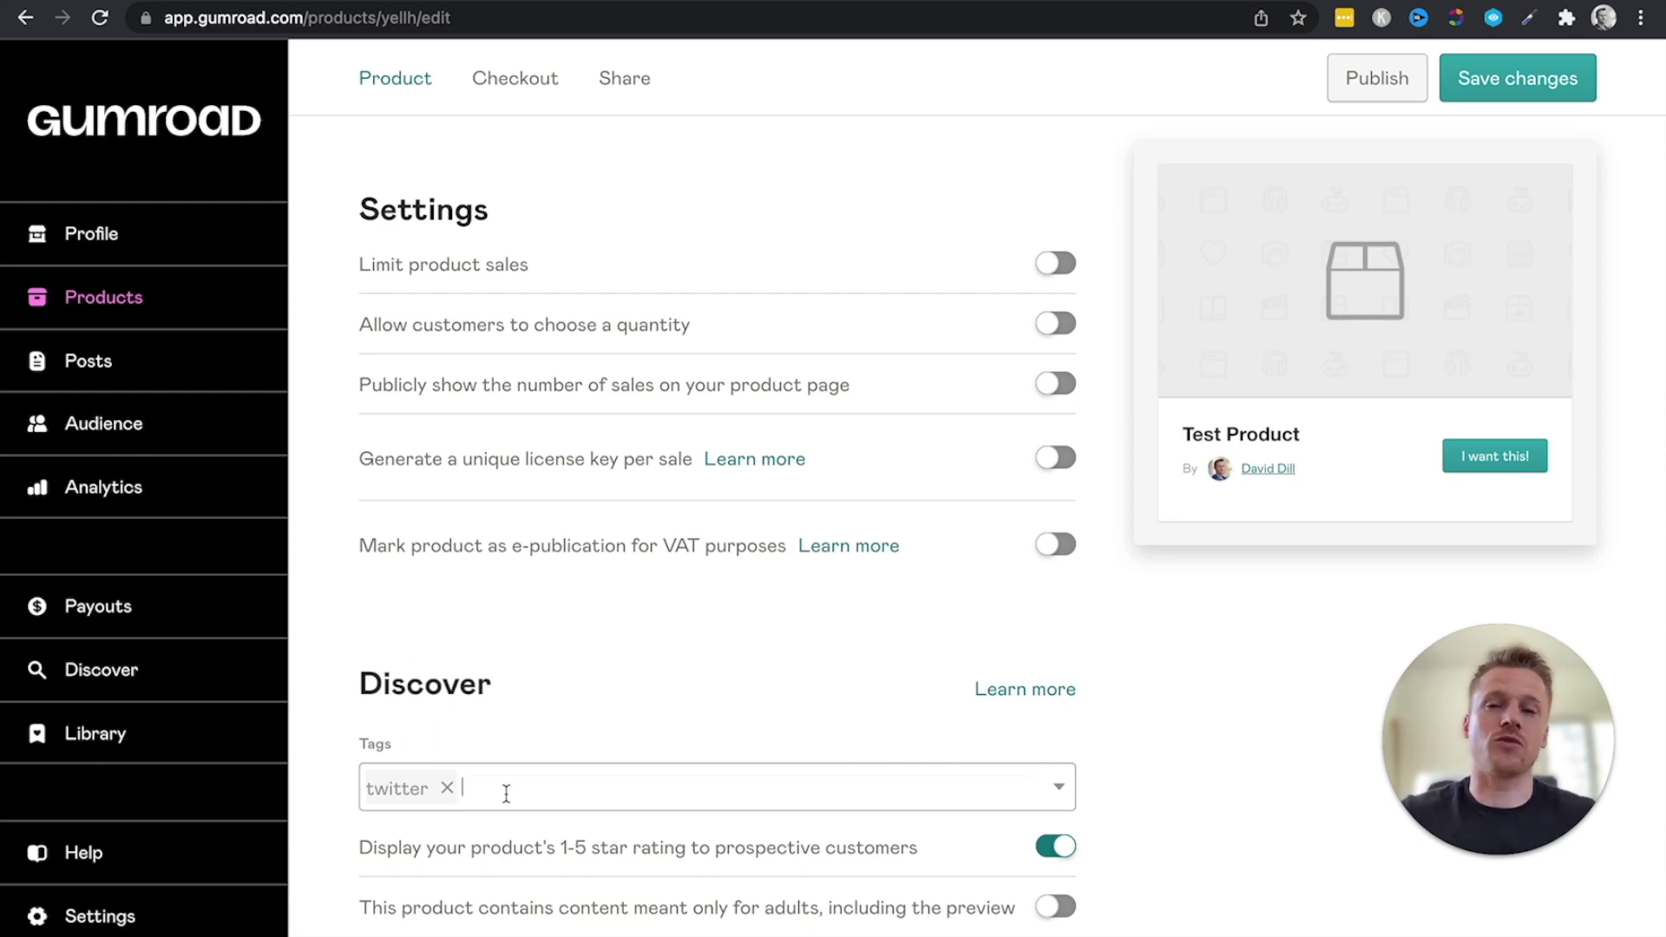
{"action": "left_click", "coordinate": [516, 78]}
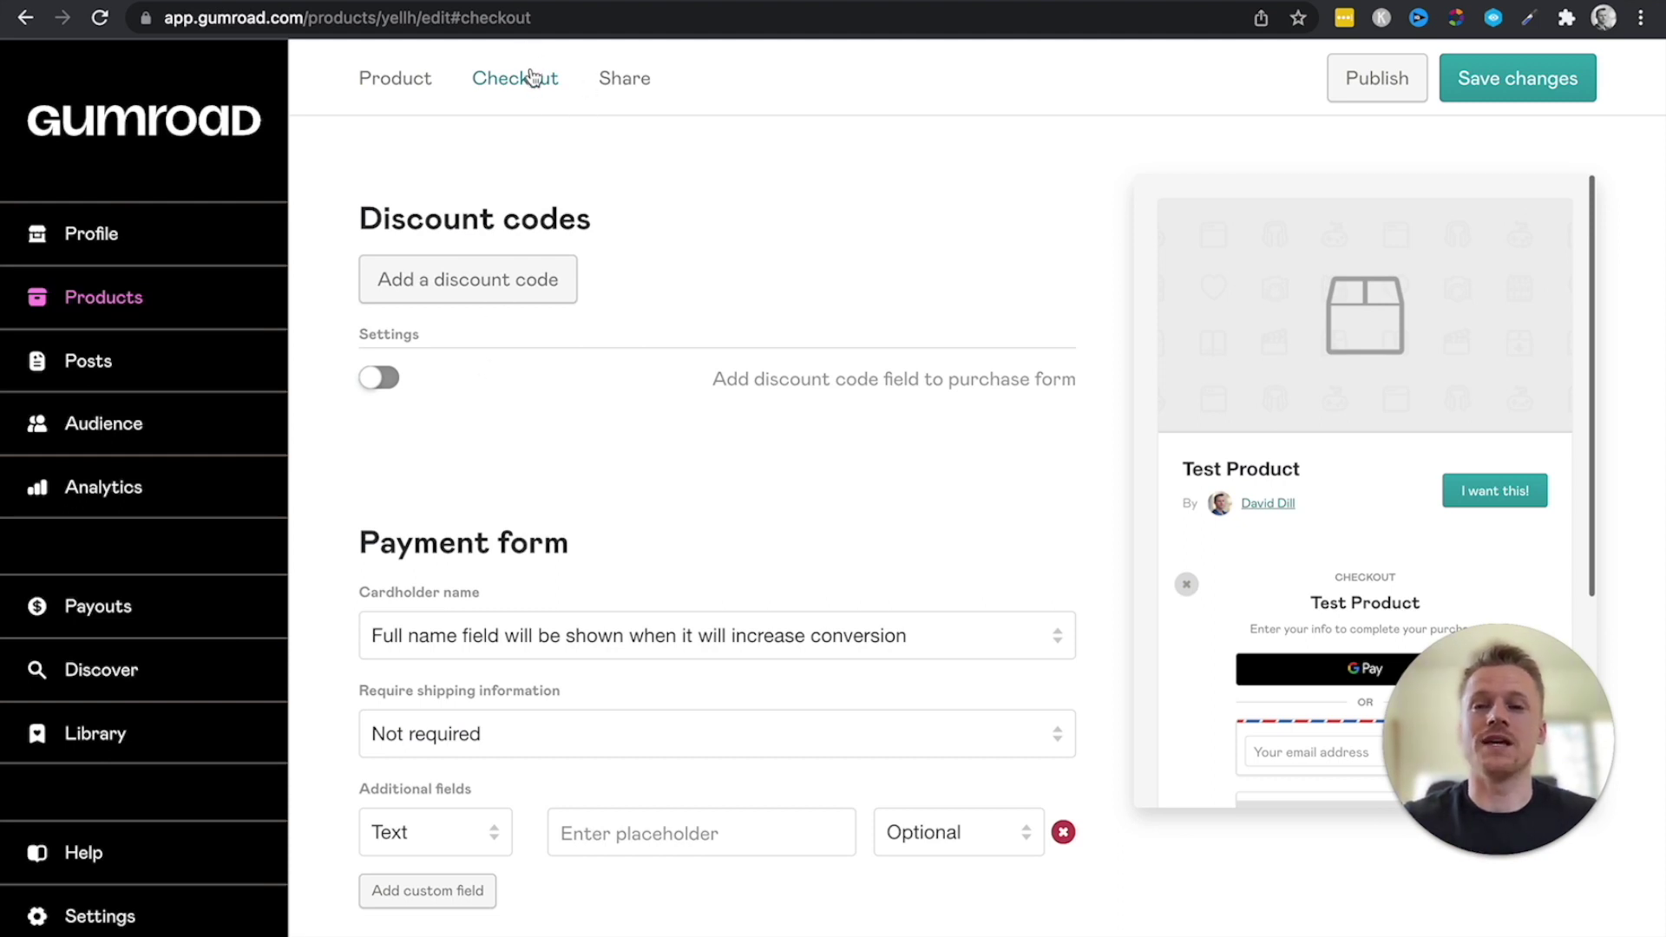
Create discount code 'sale' giving 10% off, limited to 50 uses.
{"action": "left_click", "coordinate": [483, 274]}
{"action": "left_click", "coordinate": [454, 346]}
{"action": "left_click_drag", "start_coordinate": [454, 345], "coordinate": [277, 330]}
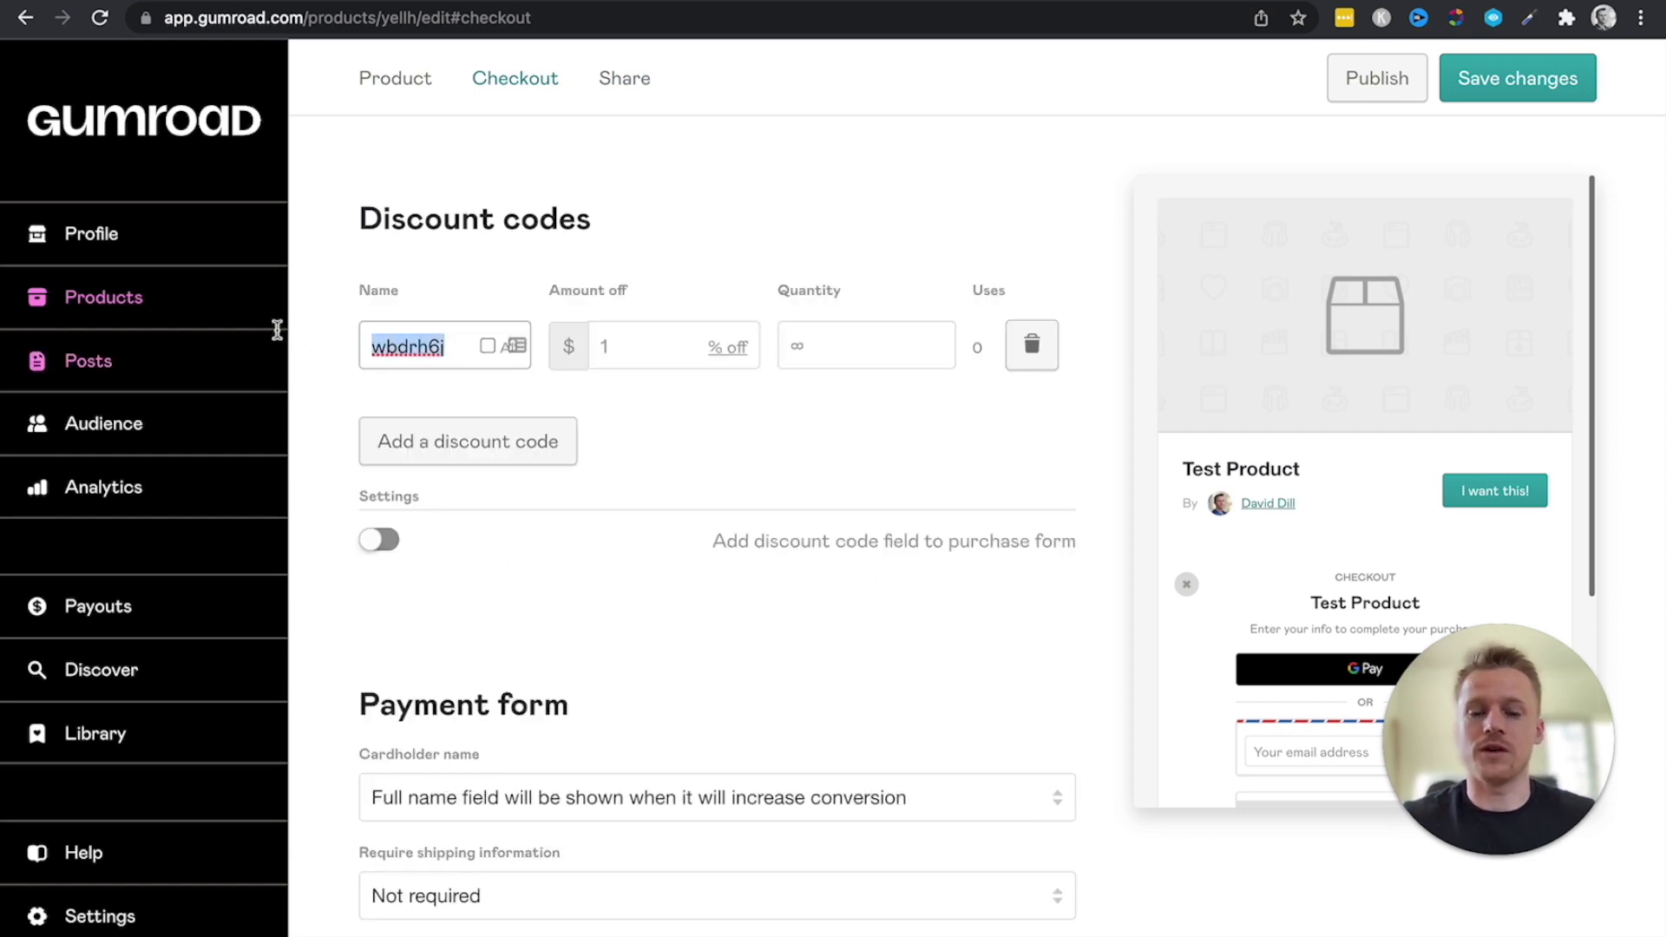
{"action": "type", "text": "sale"}
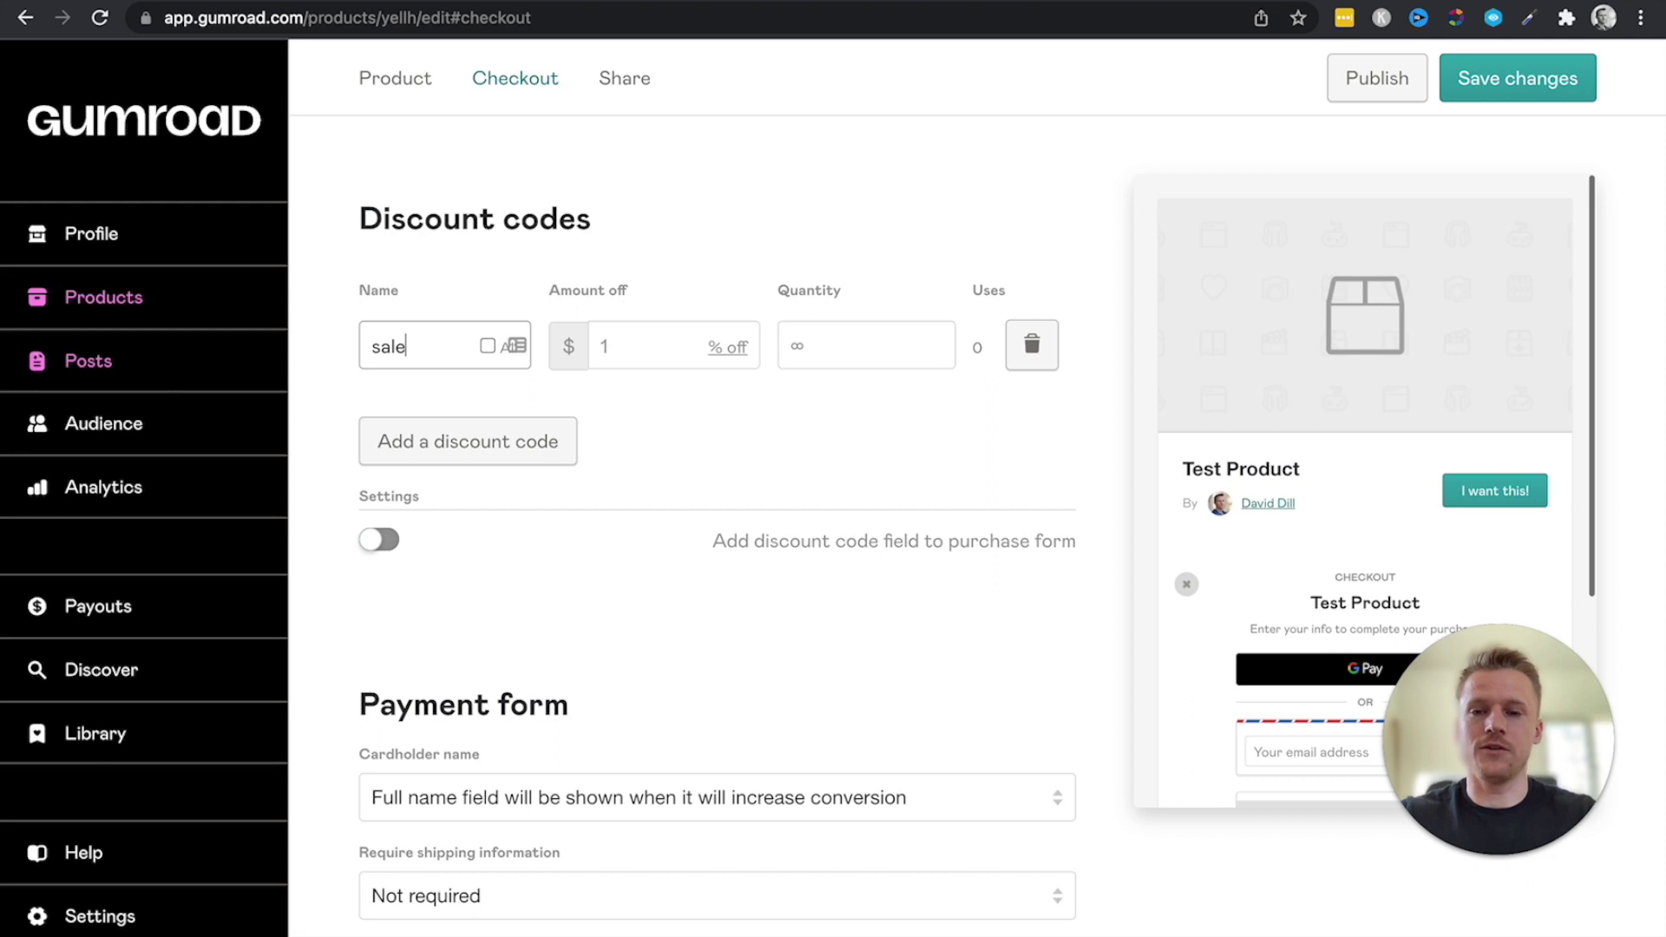
{"action": "left_click", "coordinate": [629, 344]}
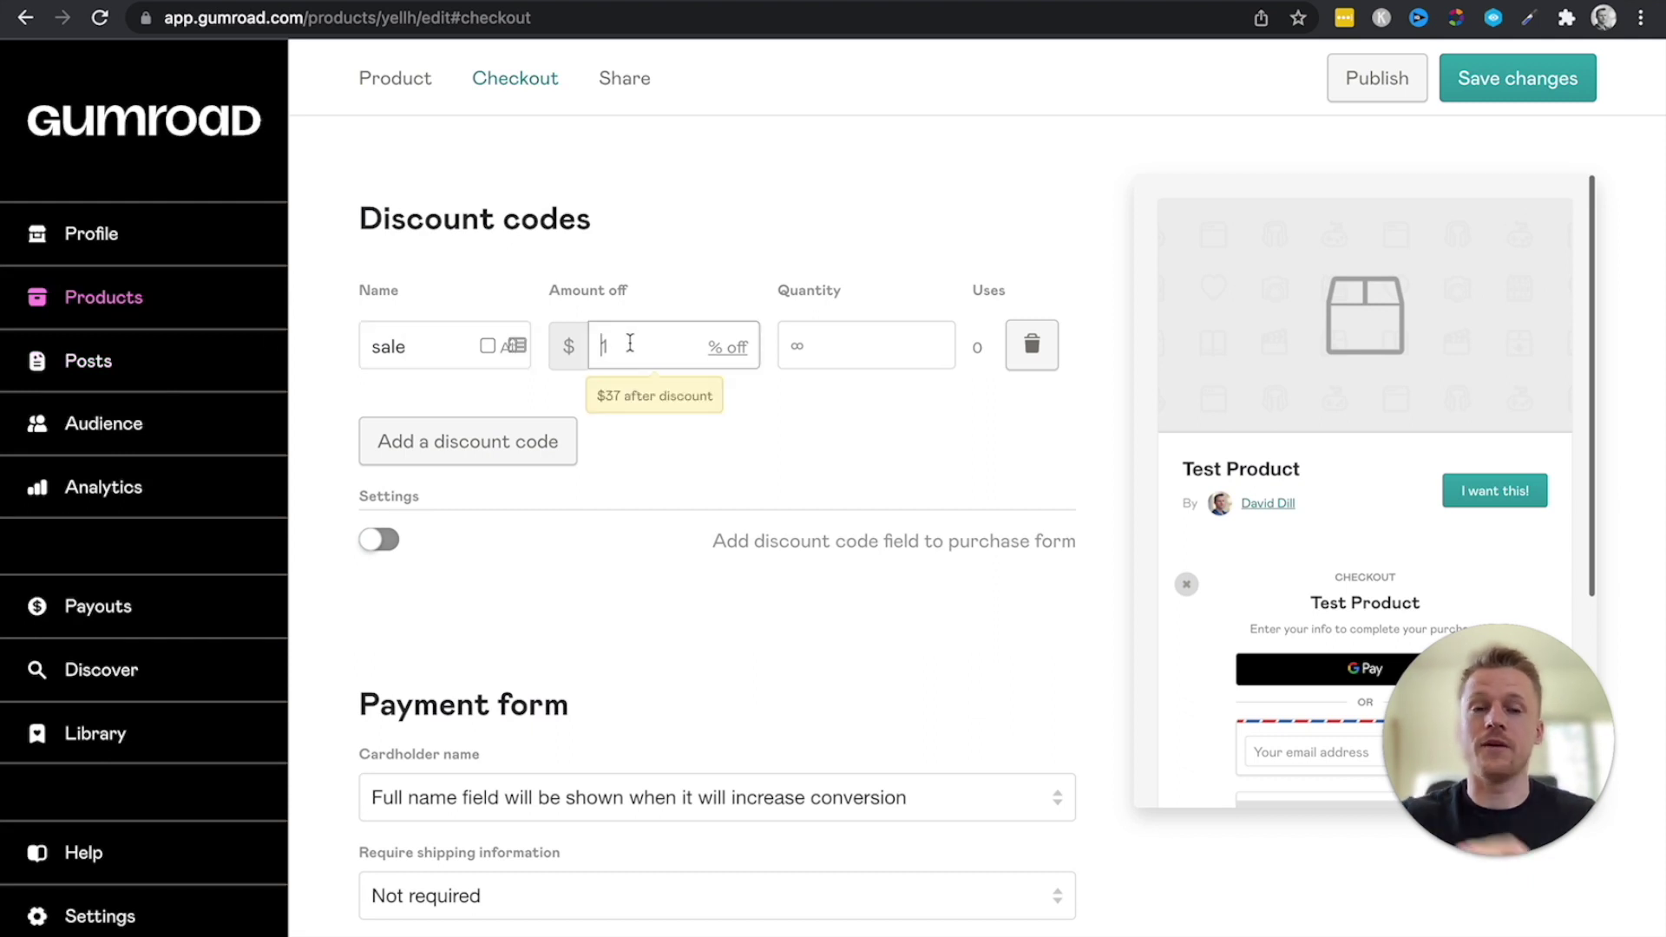
{"action": "type", "text": "10"}
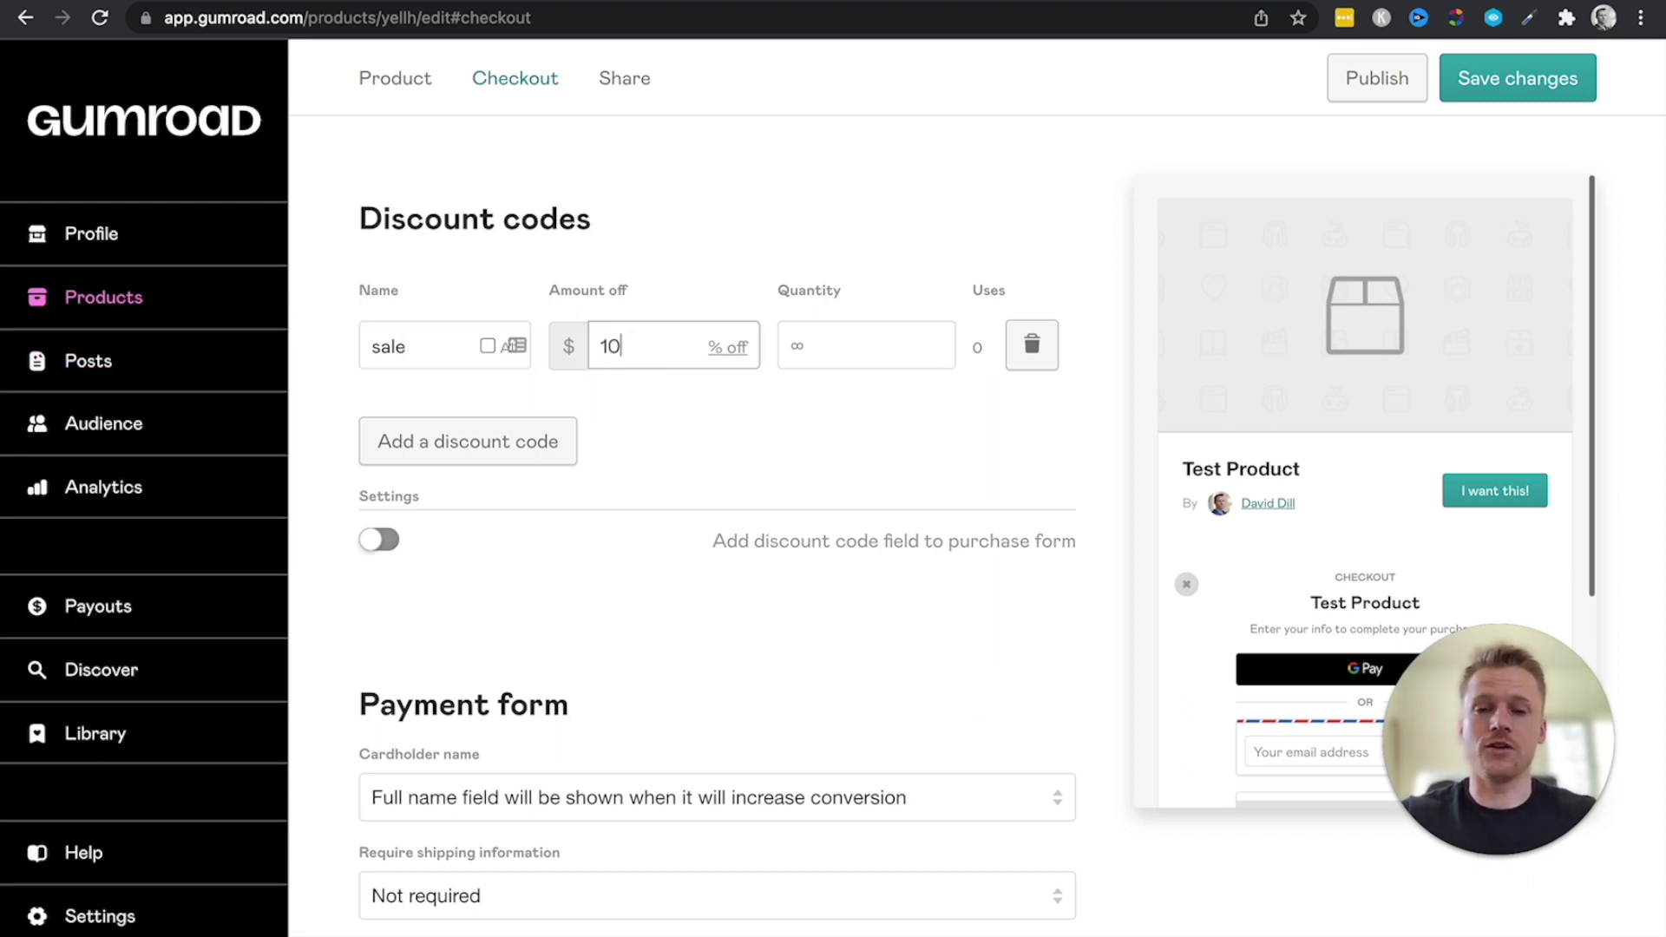
{"action": "left_click", "coordinate": [800, 340]}
{"action": "type", "text": "50"}
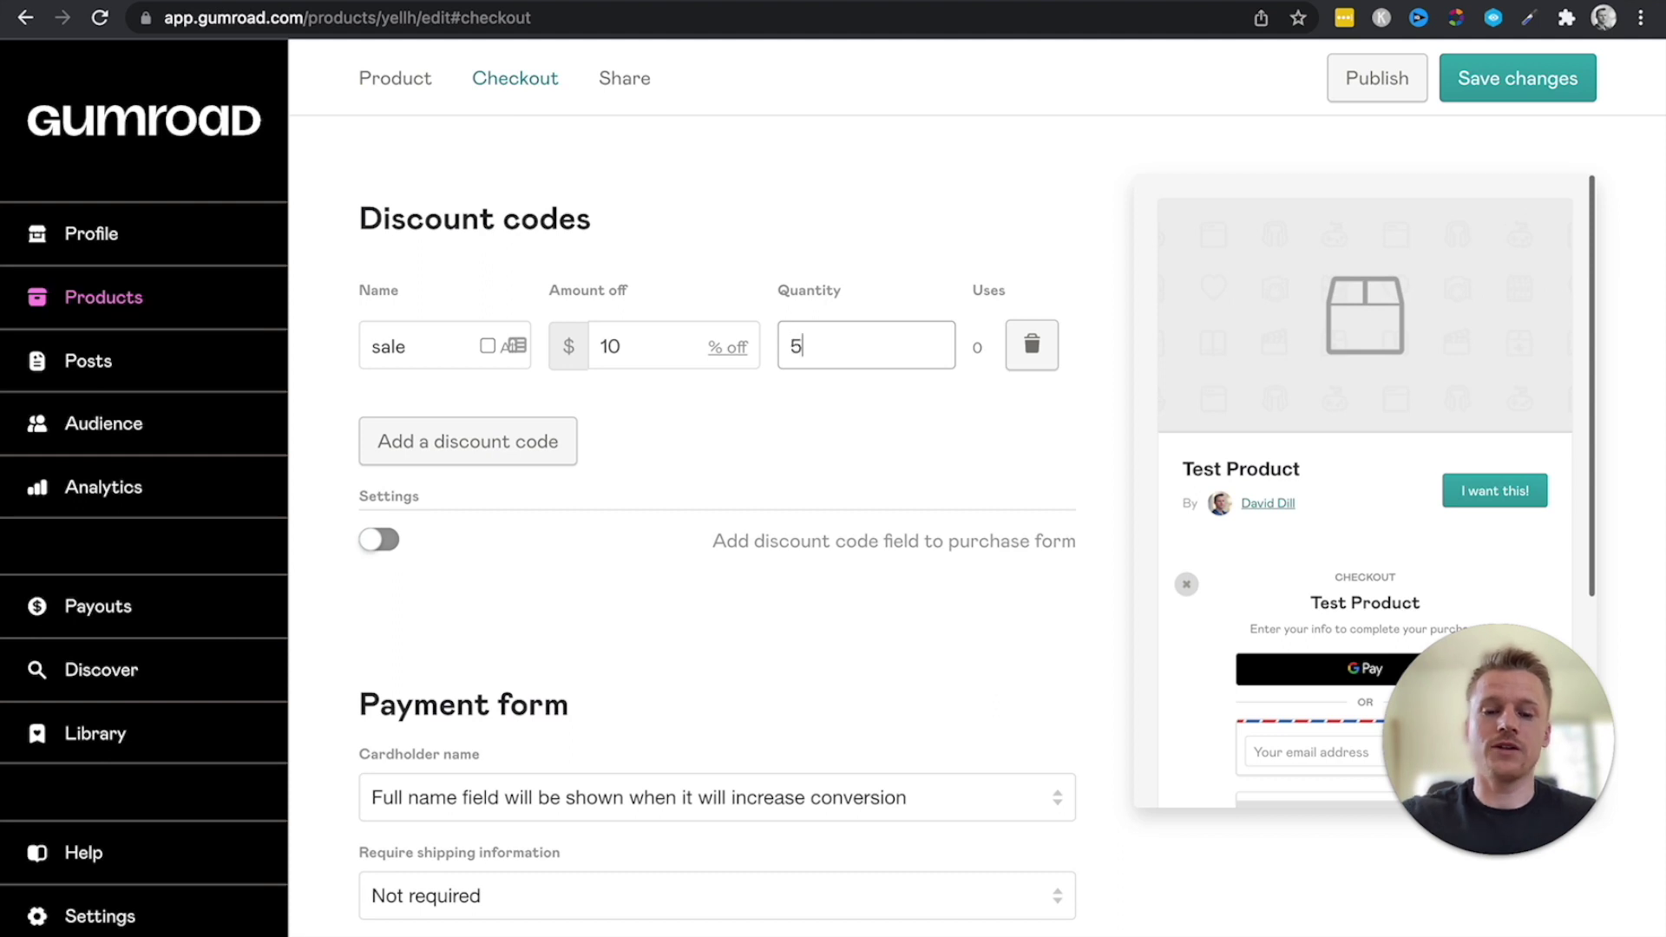
{"action": "key", "text": "BackSpace"}
{"action": "type", "text": "0"}
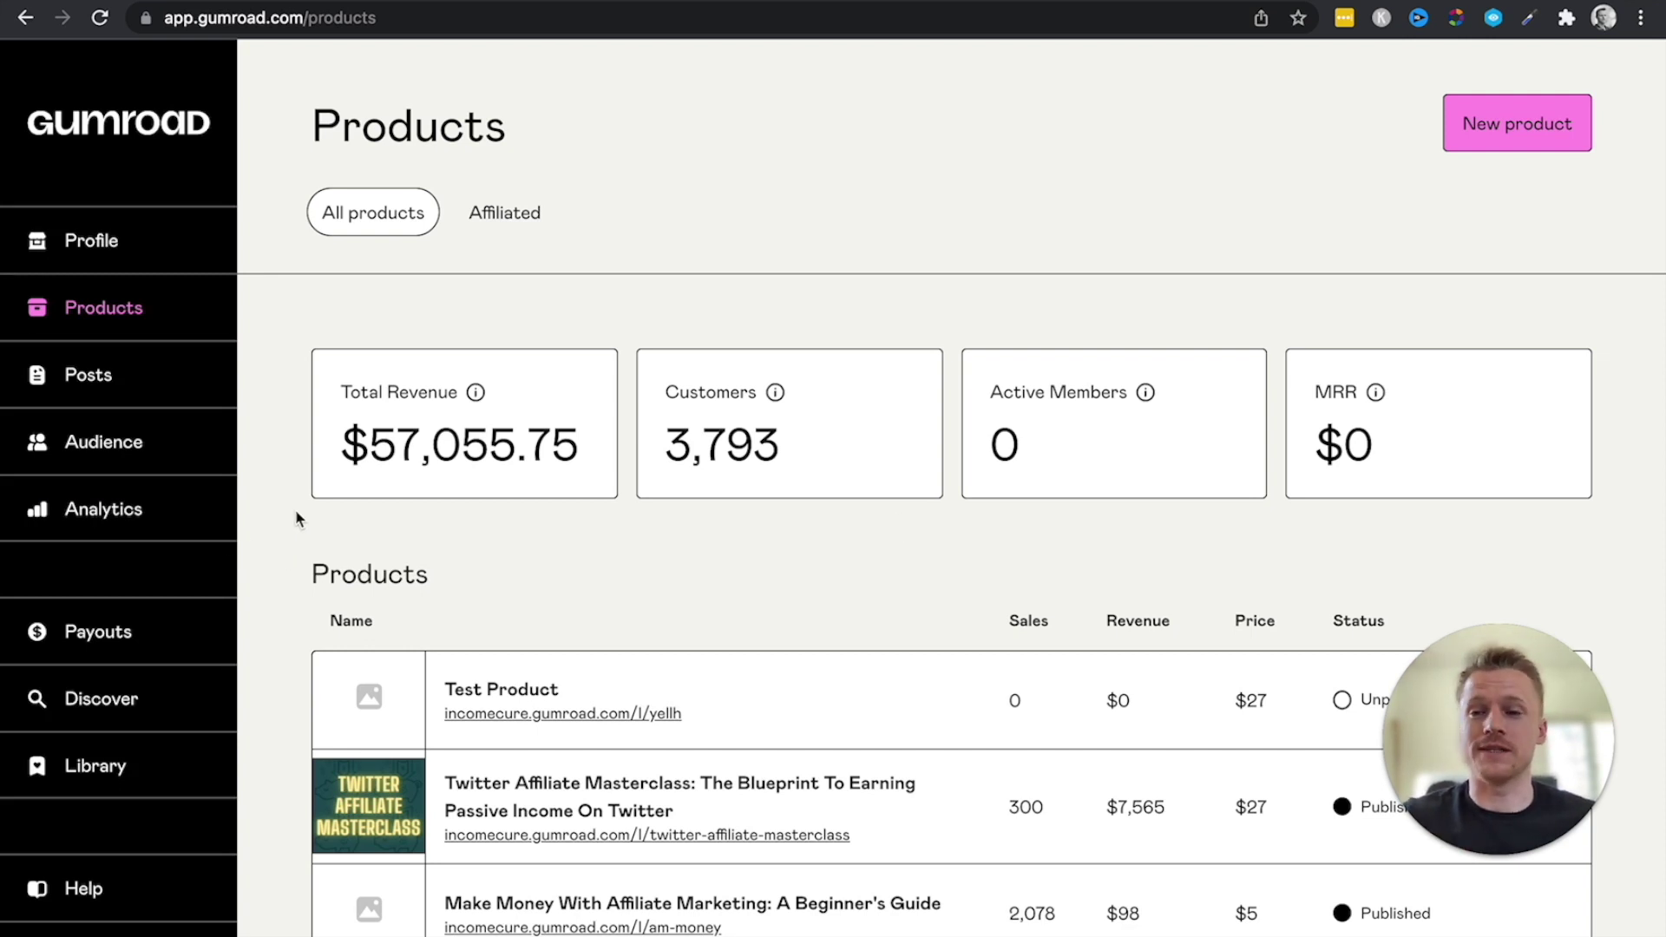
Browse the Workflows, Published and Scheduled posts, then start a new post.
{"action": "left_click", "coordinate": [87, 376]}
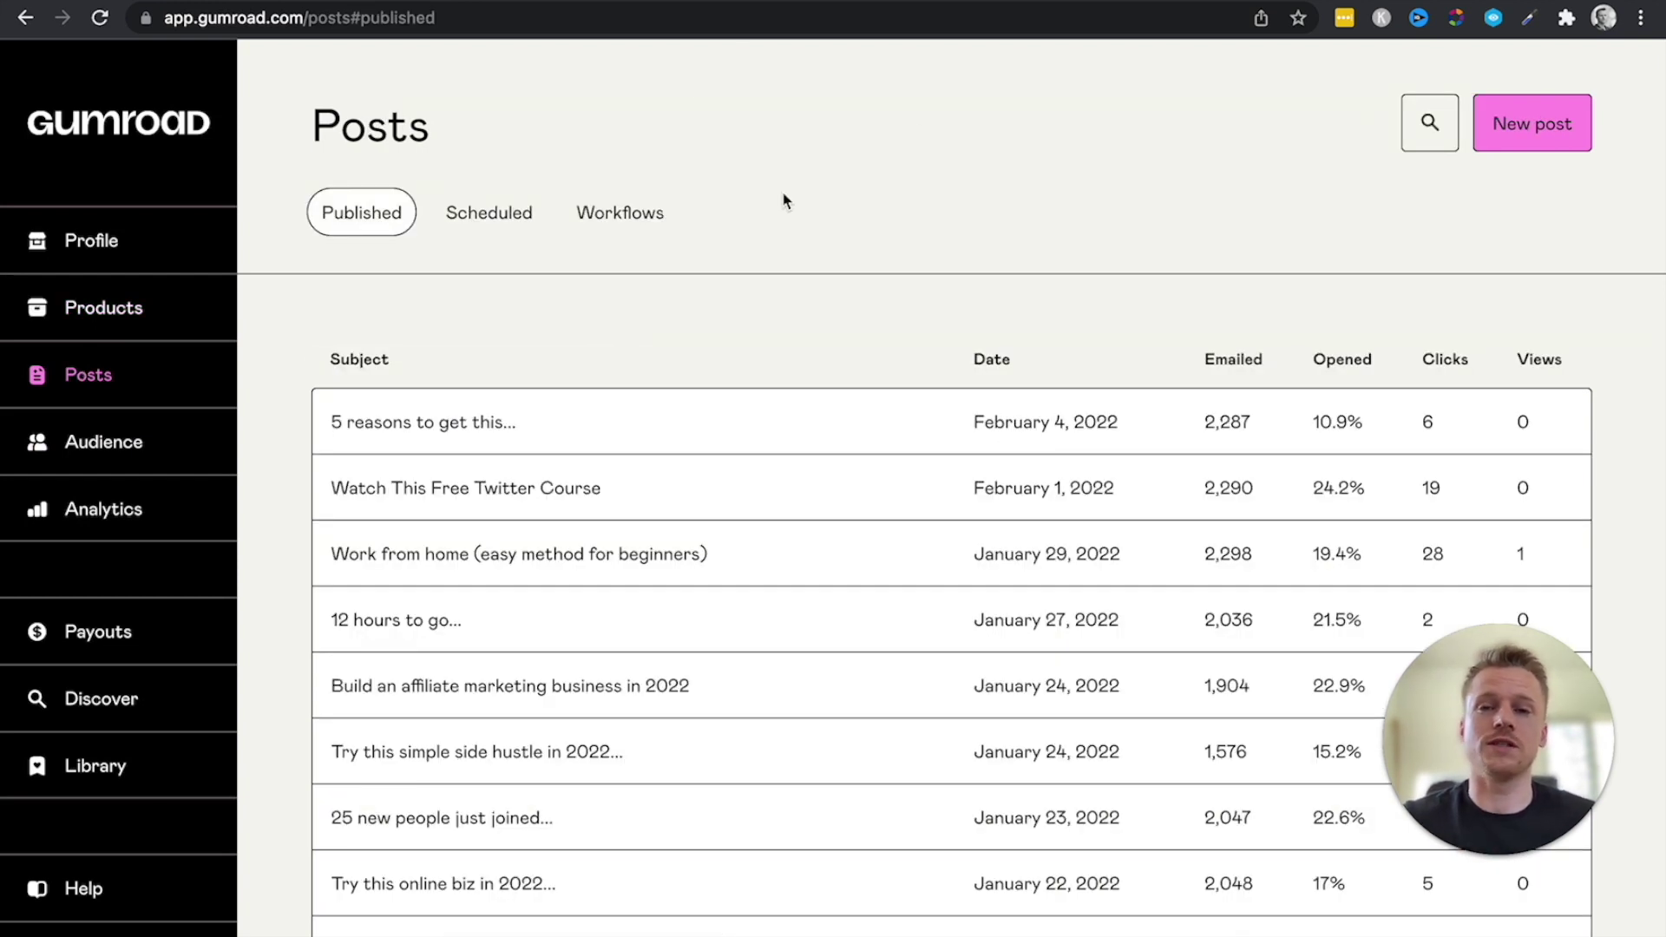
{"action": "left_click", "coordinate": [619, 210]}
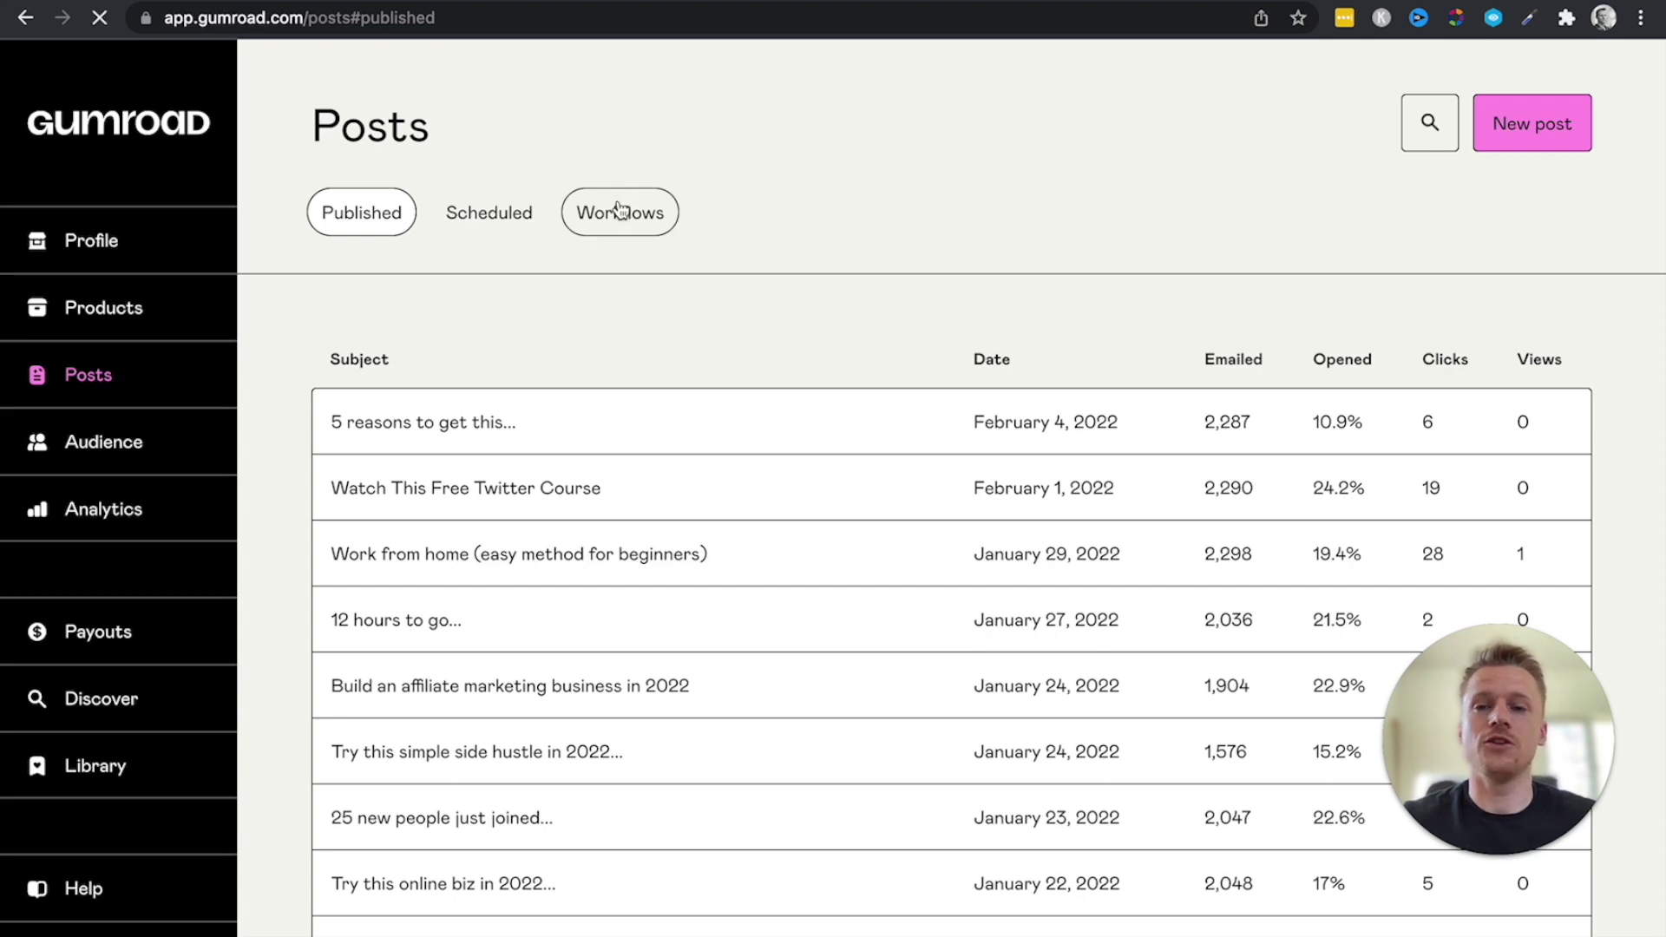
{"action": "left_click", "coordinate": [374, 222]}
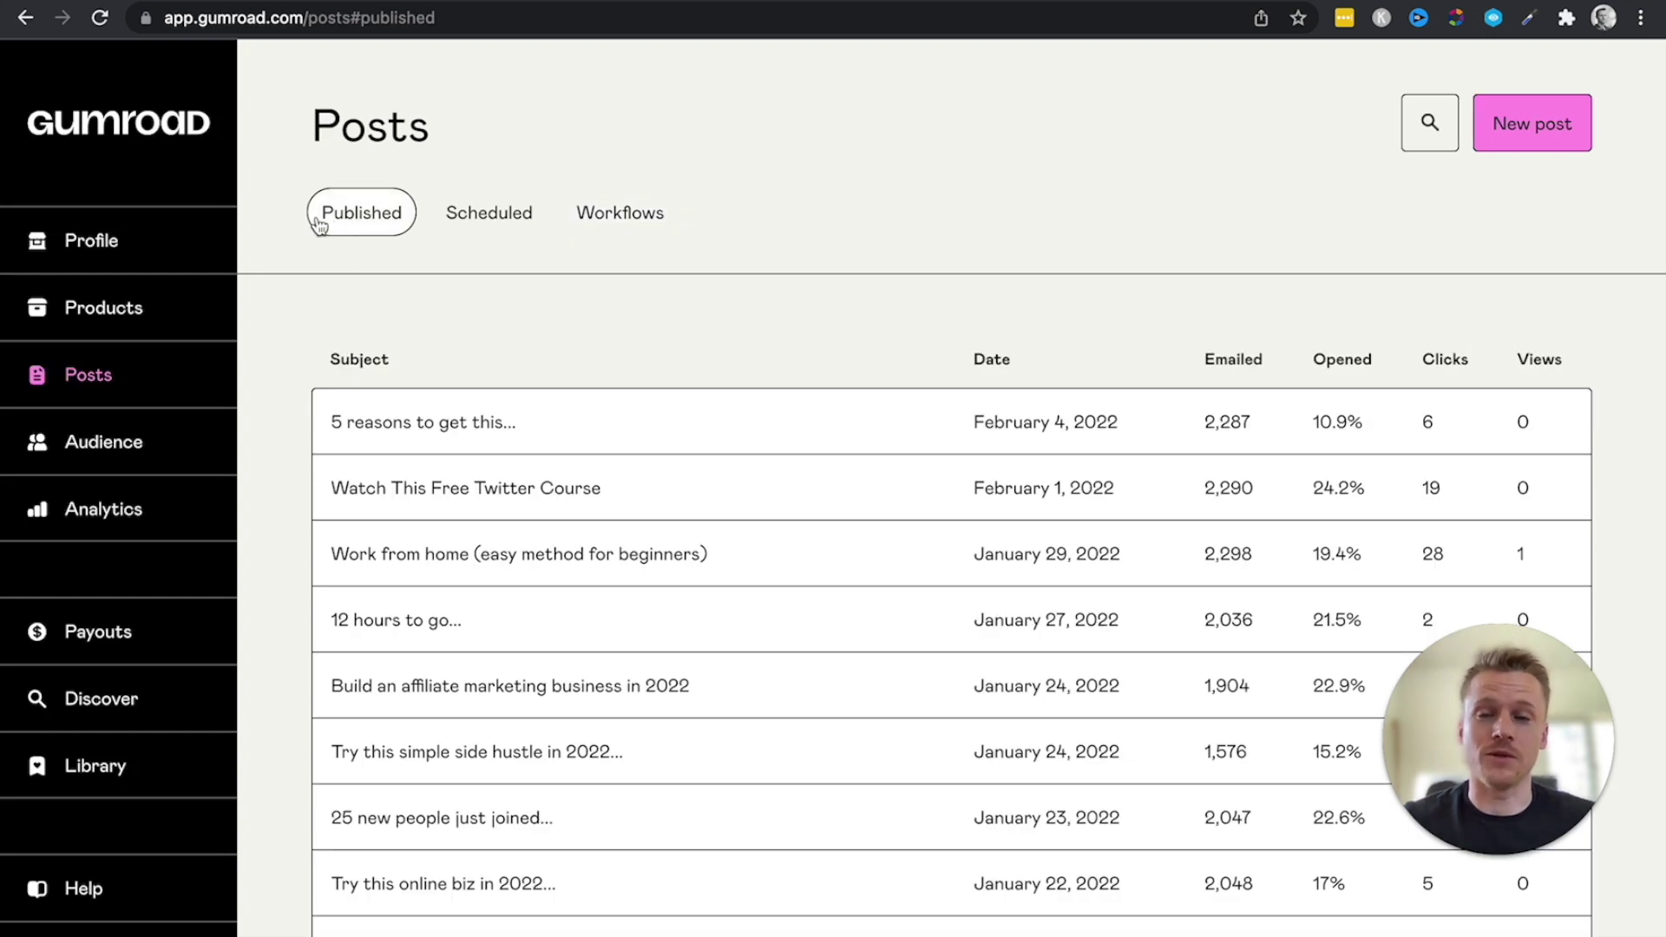
{"action": "left_click", "coordinate": [462, 224]}
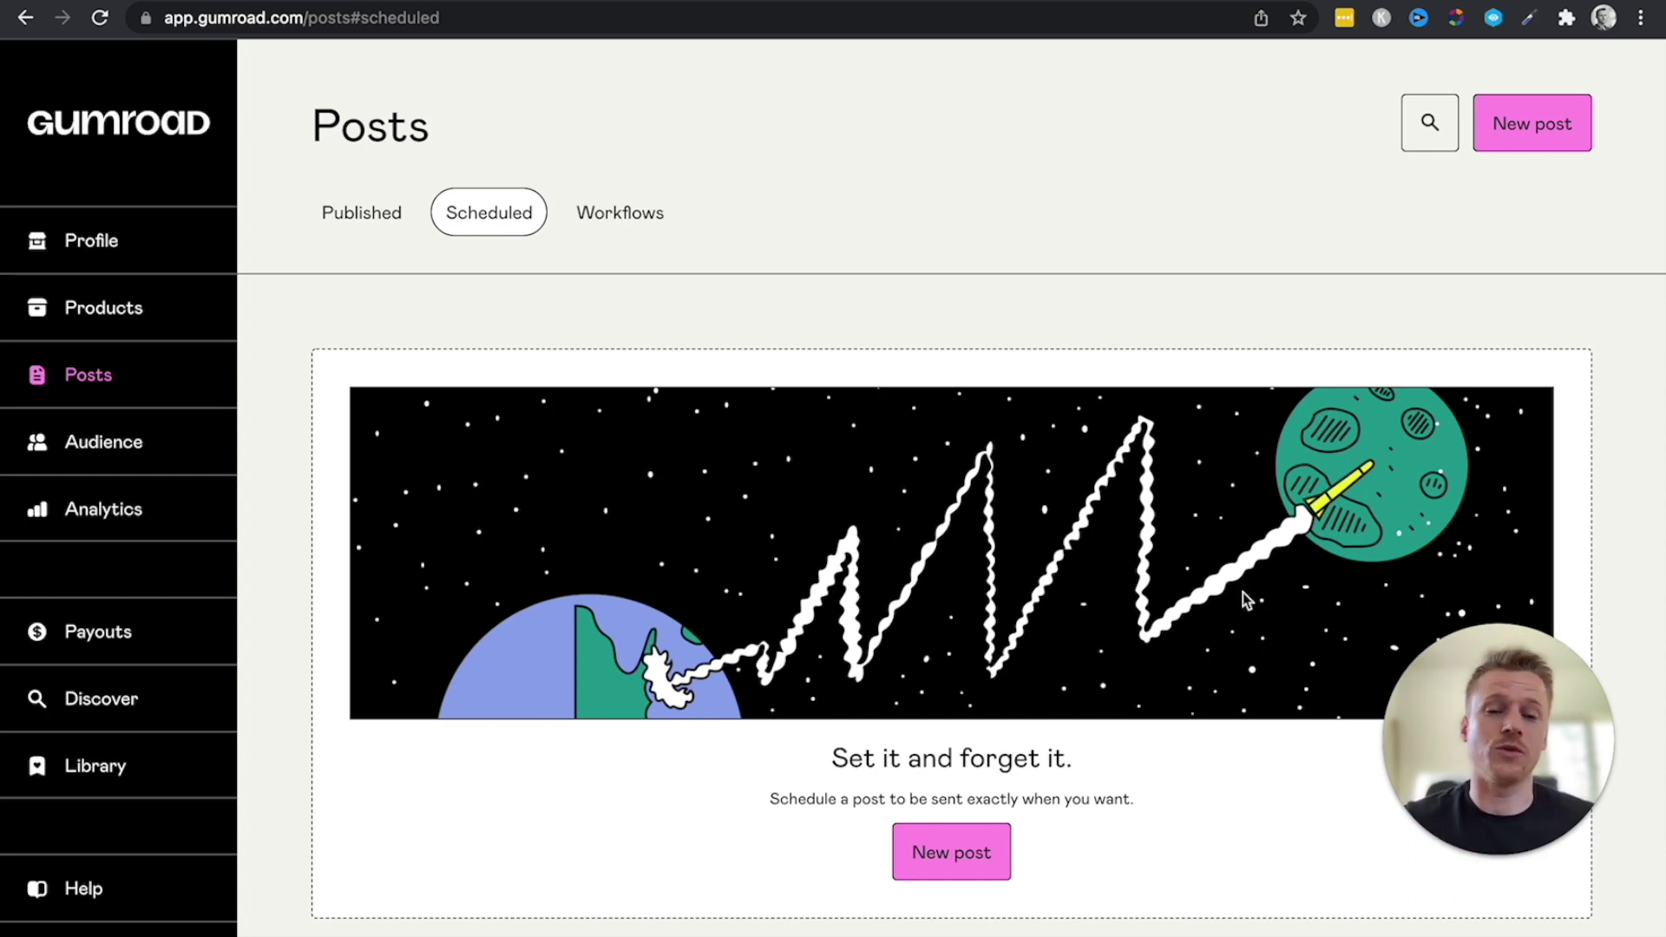
{"action": "left_click", "coordinate": [1529, 111]}
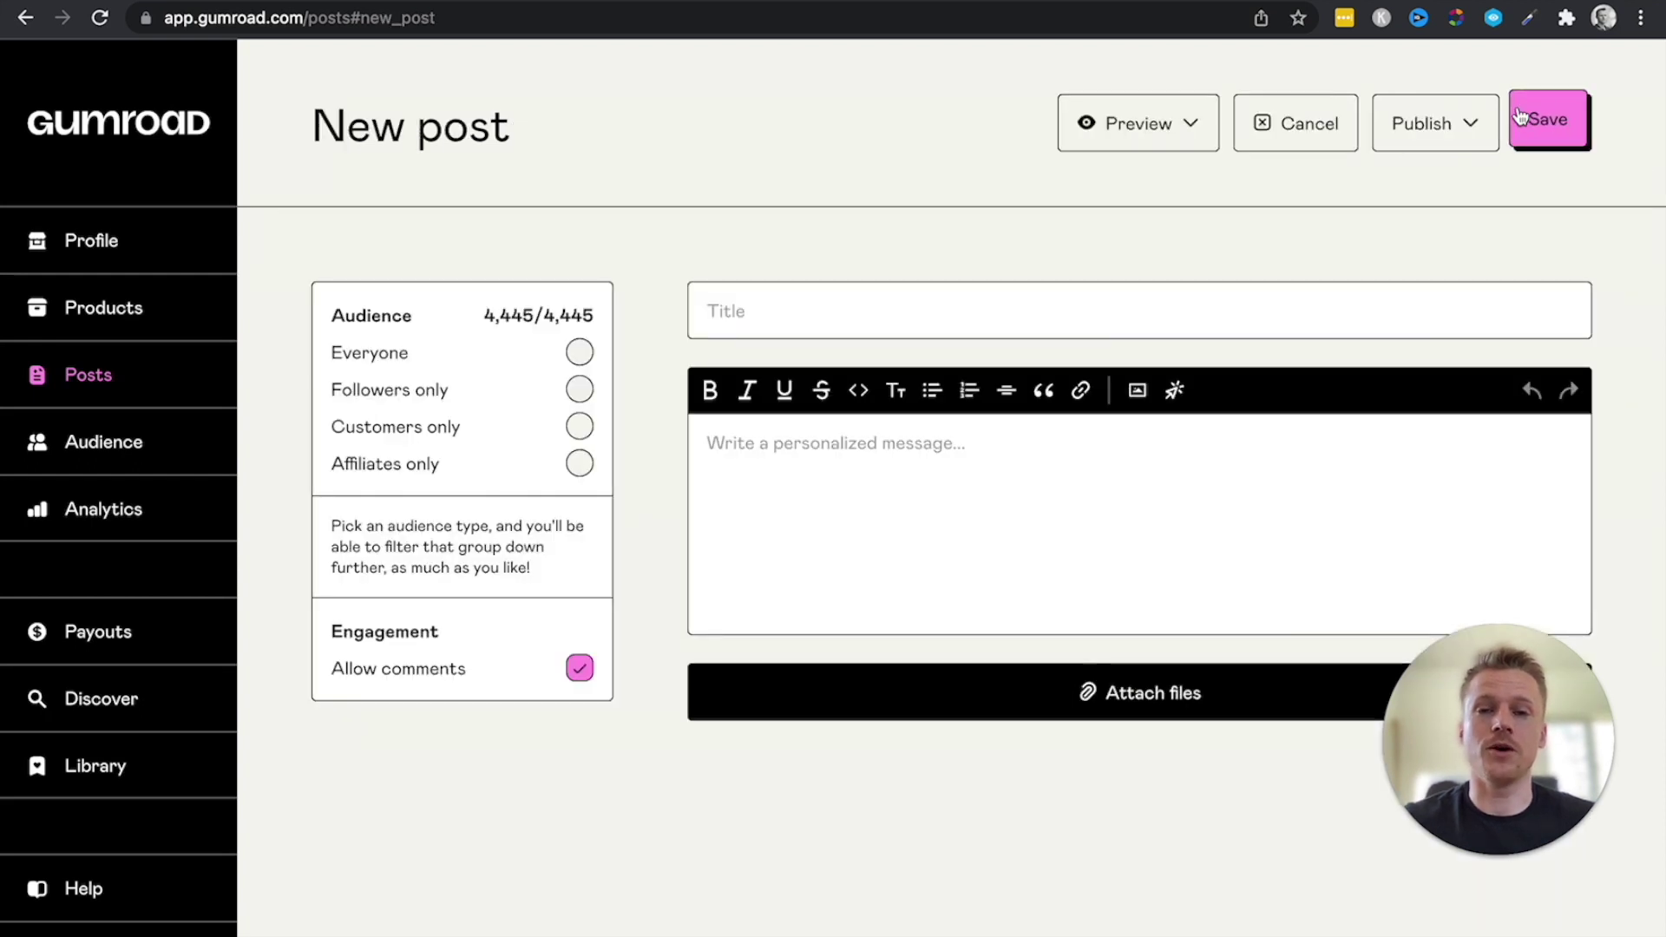
Target Everyone except buyers of 'Print that Profits', narrowing the audience to 2,355/4,445.
{"action": "left_click", "coordinate": [590, 357]}
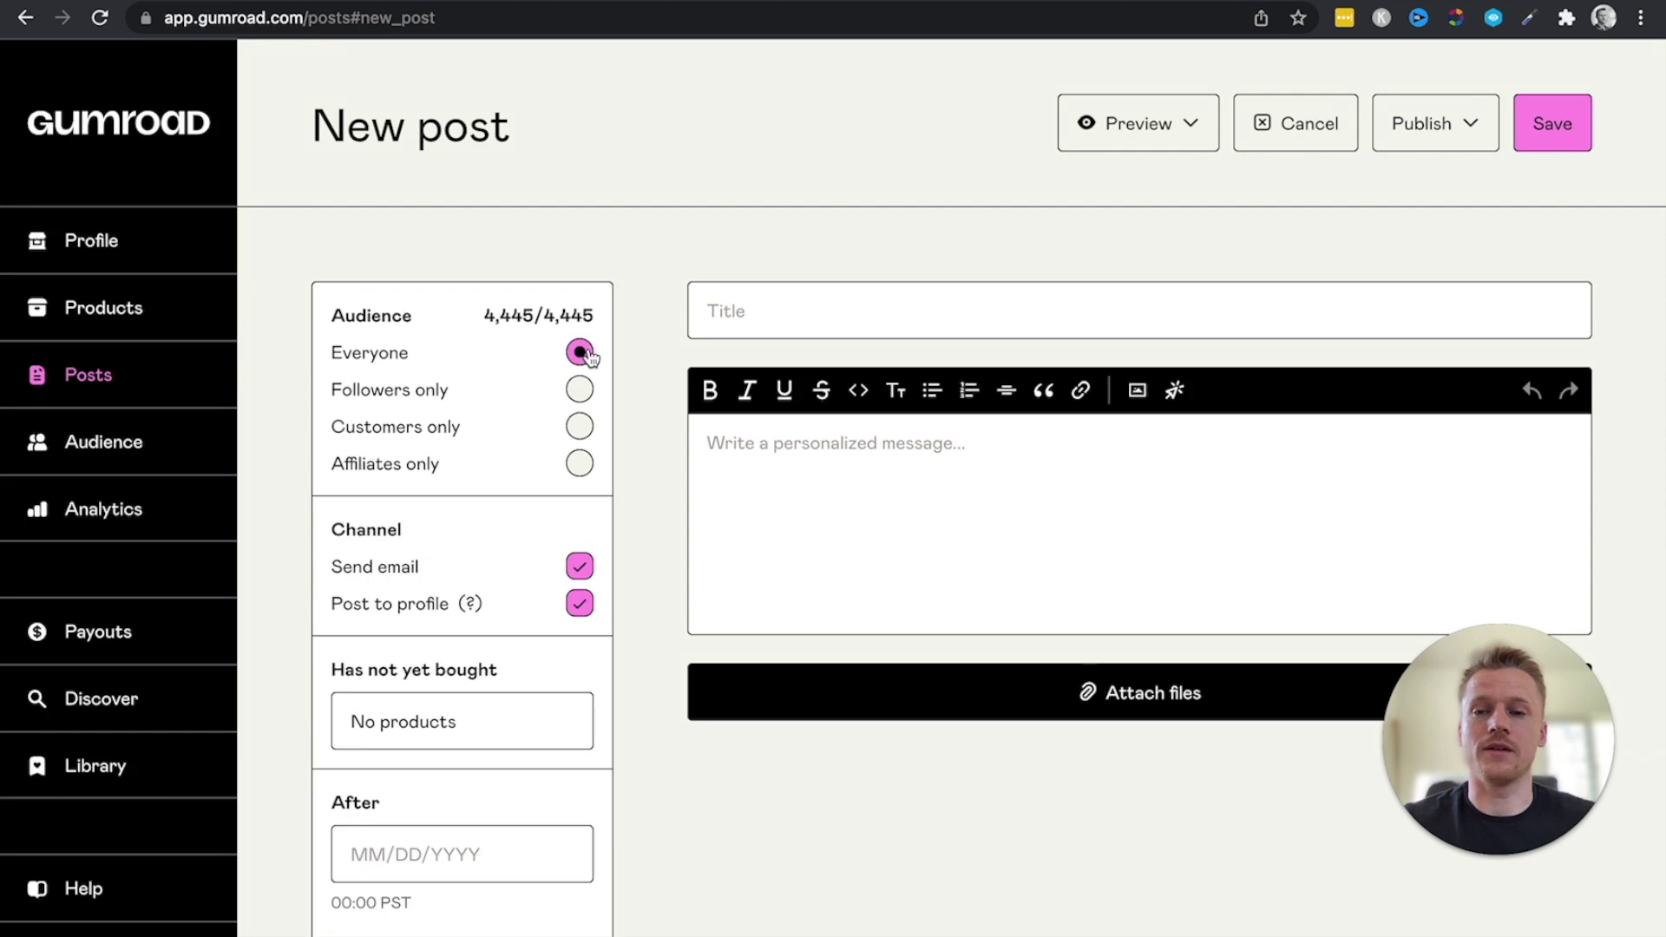
{"action": "left_click", "coordinate": [476, 716]}
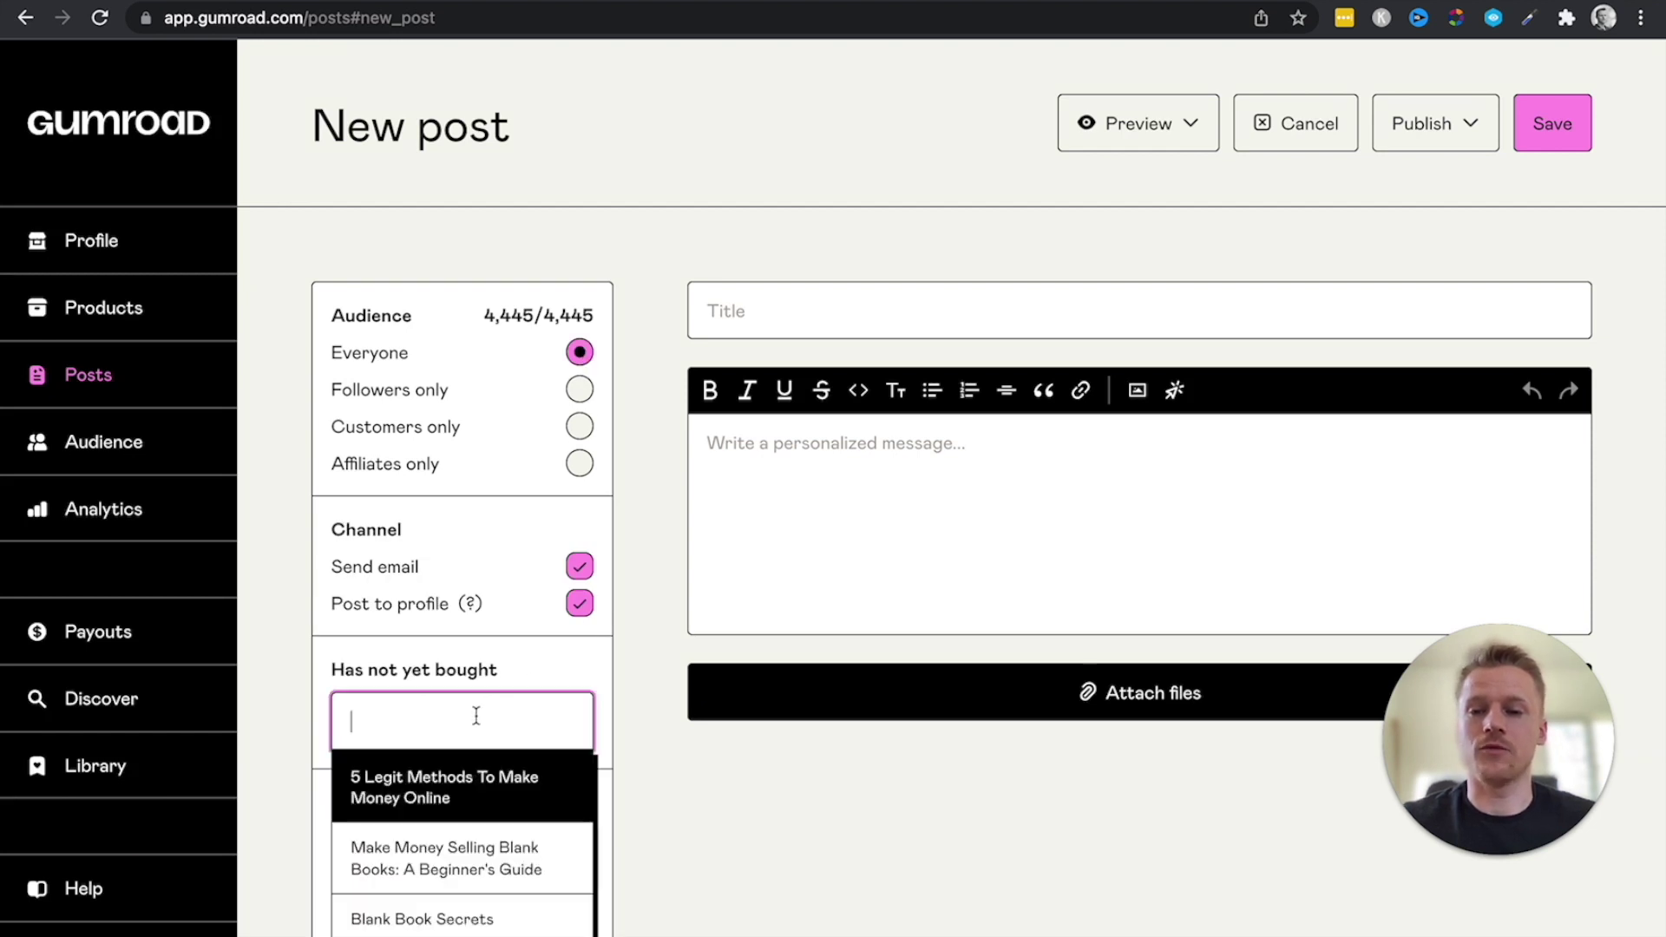
{"action": "scroll", "coordinate": [449, 685], "scroll_direction": "down", "scroll_amount": 3}
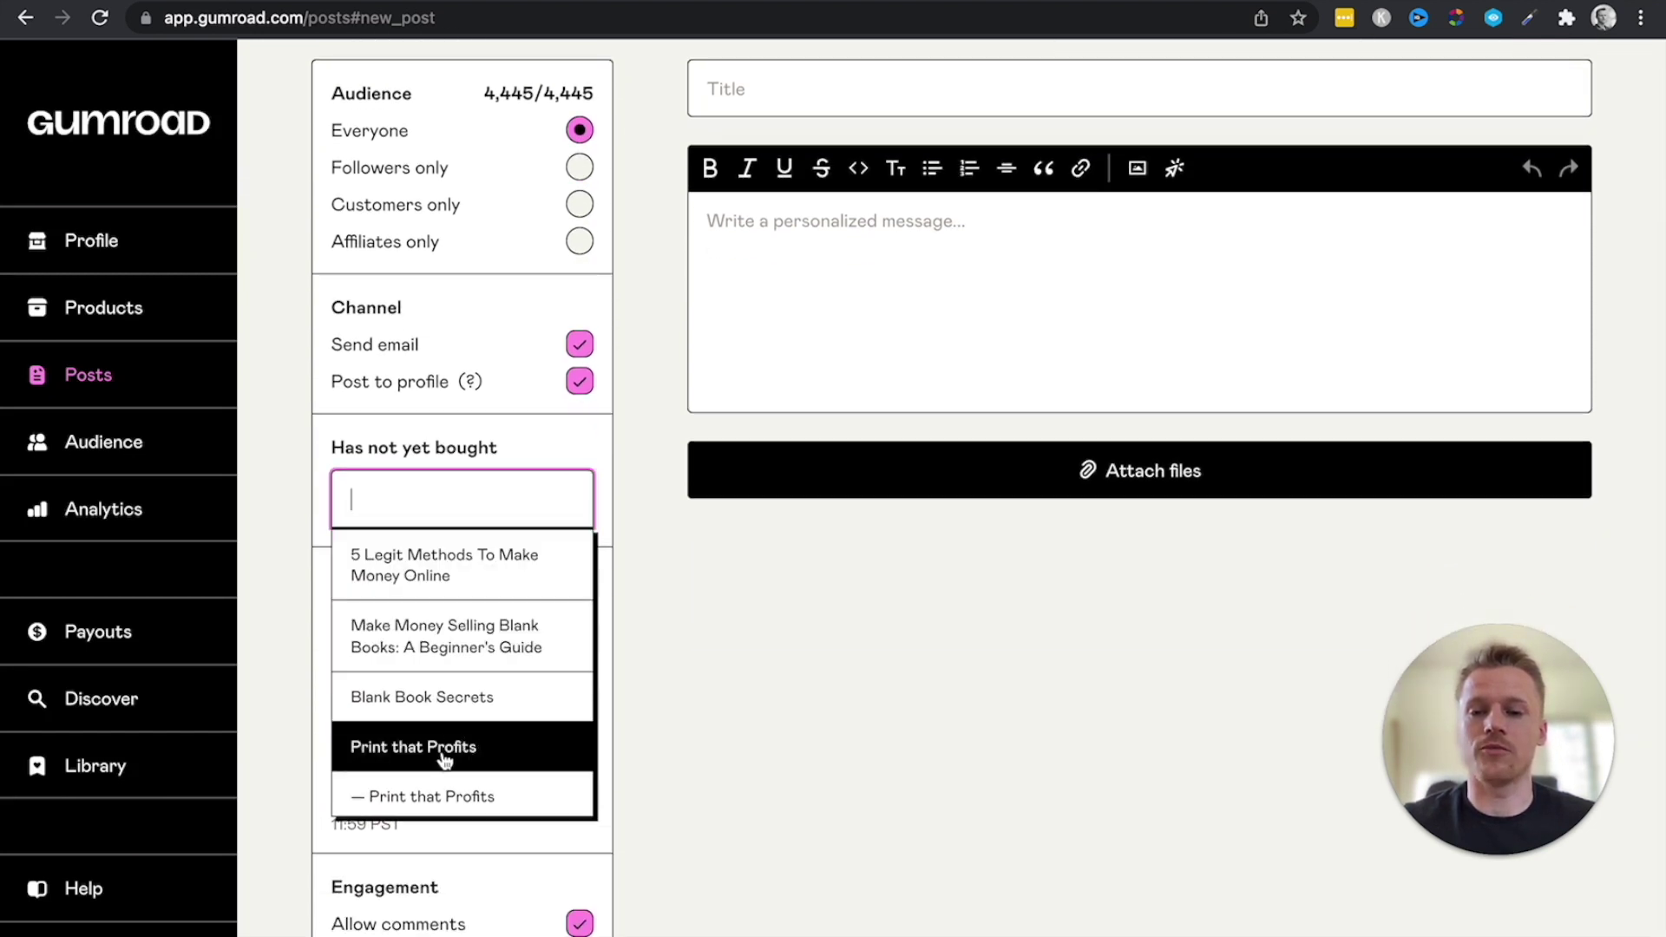
{"action": "left_click", "coordinate": [443, 756]}
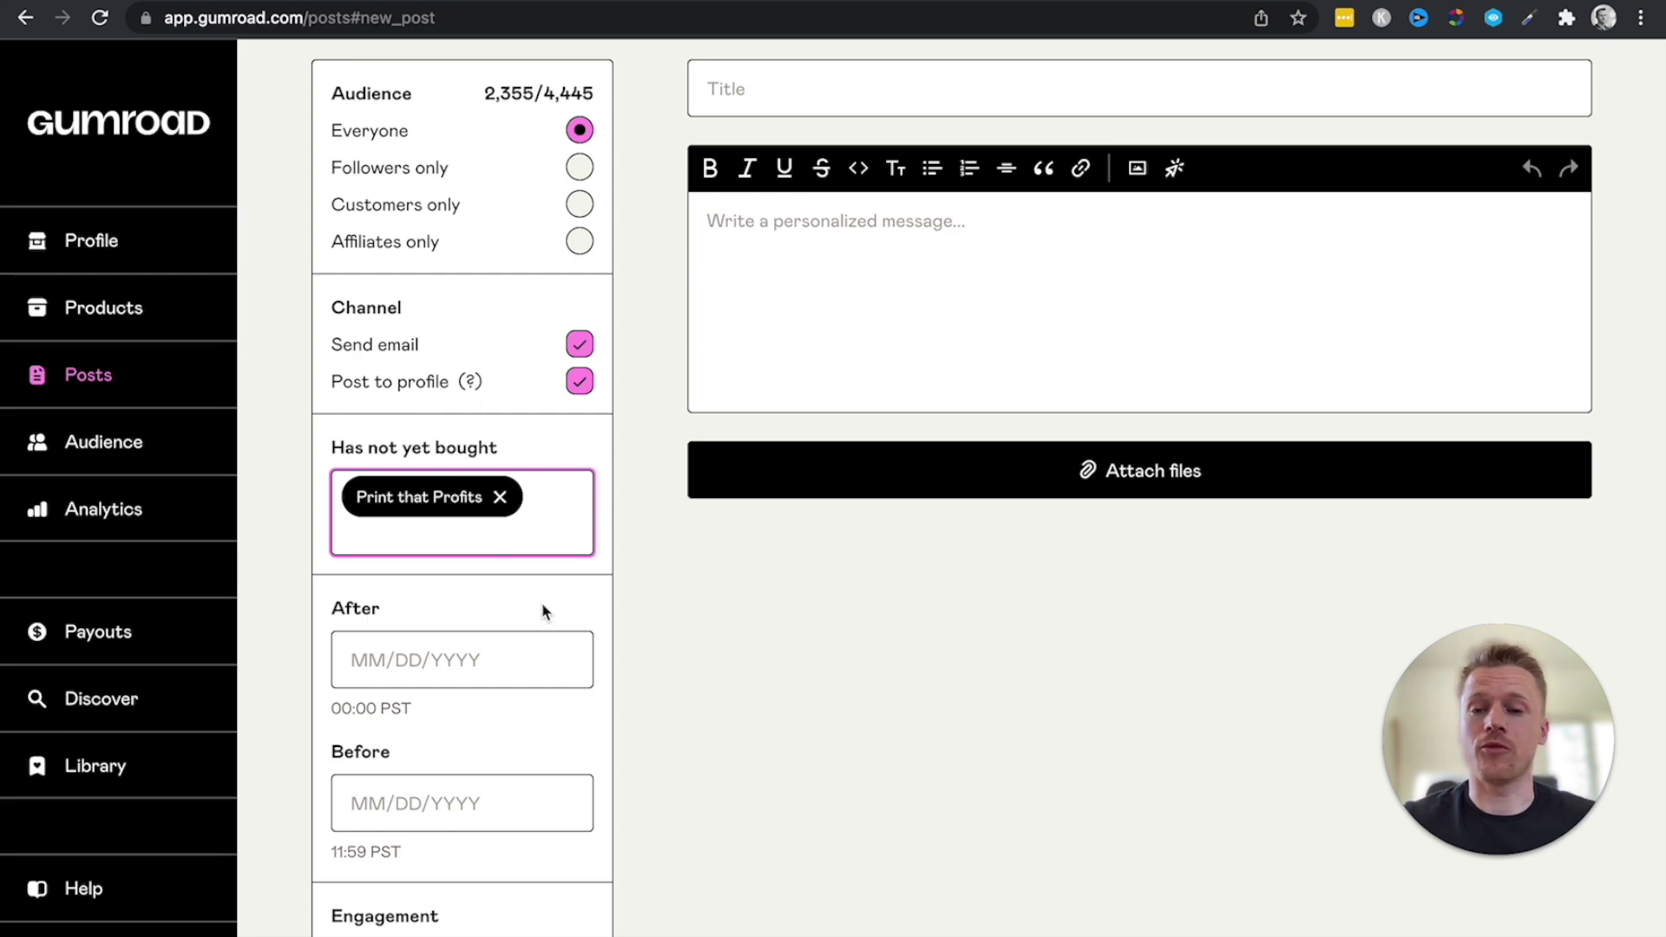
{"action": "scroll", "coordinate": [586, 771], "scroll_direction": "down", "scroll_amount": 1}
{"action": "scroll", "coordinate": [584, 770], "scroll_direction": "up", "scroll_amount": 2}
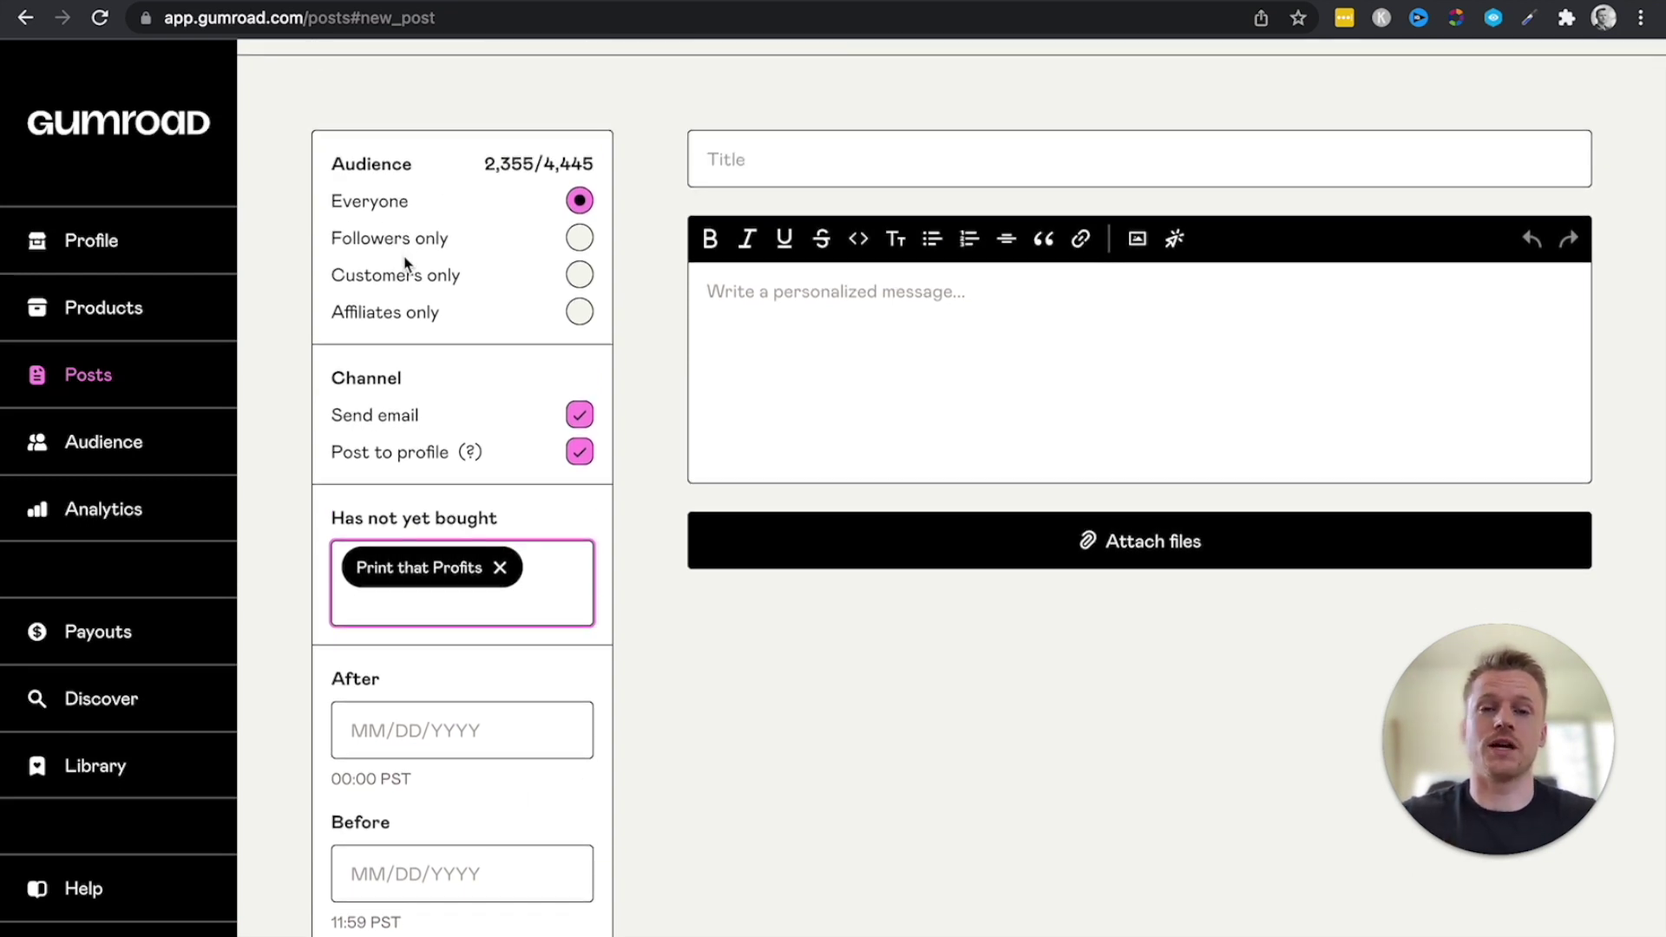
{"action": "scroll", "coordinate": [425, 265], "scroll_direction": "up", "scroll_amount": 2}
Leave the title and message empty and bring up the Publish options.
{"action": "left_click", "coordinate": [788, 302]}
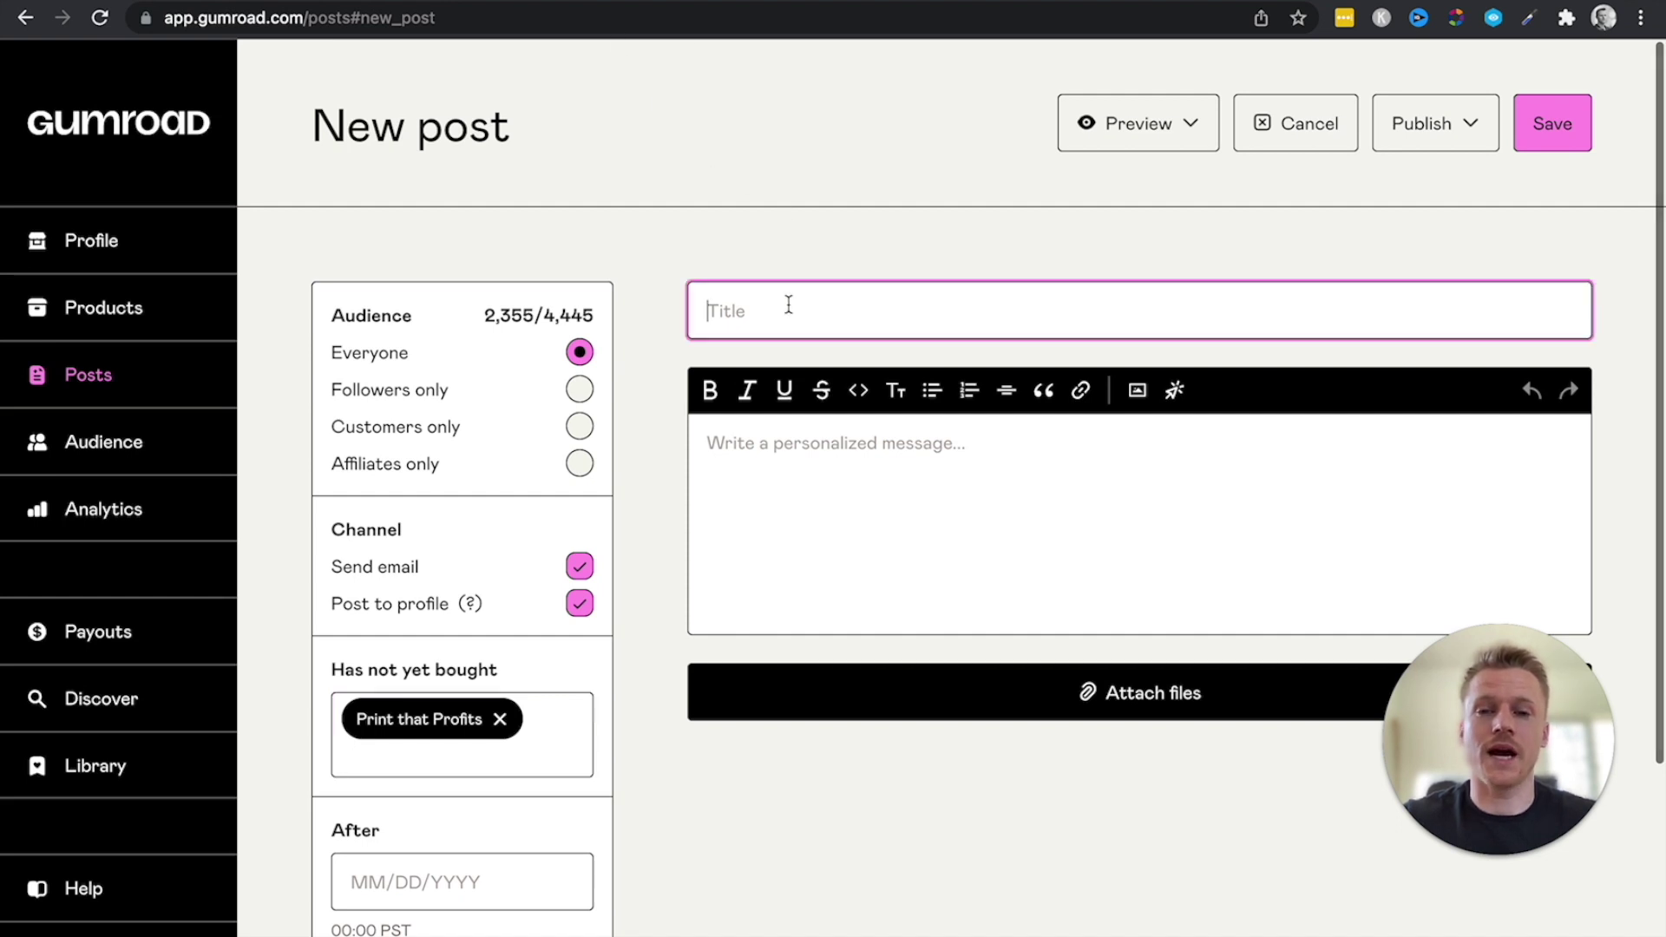
{"action": "left_click", "coordinate": [813, 507]}
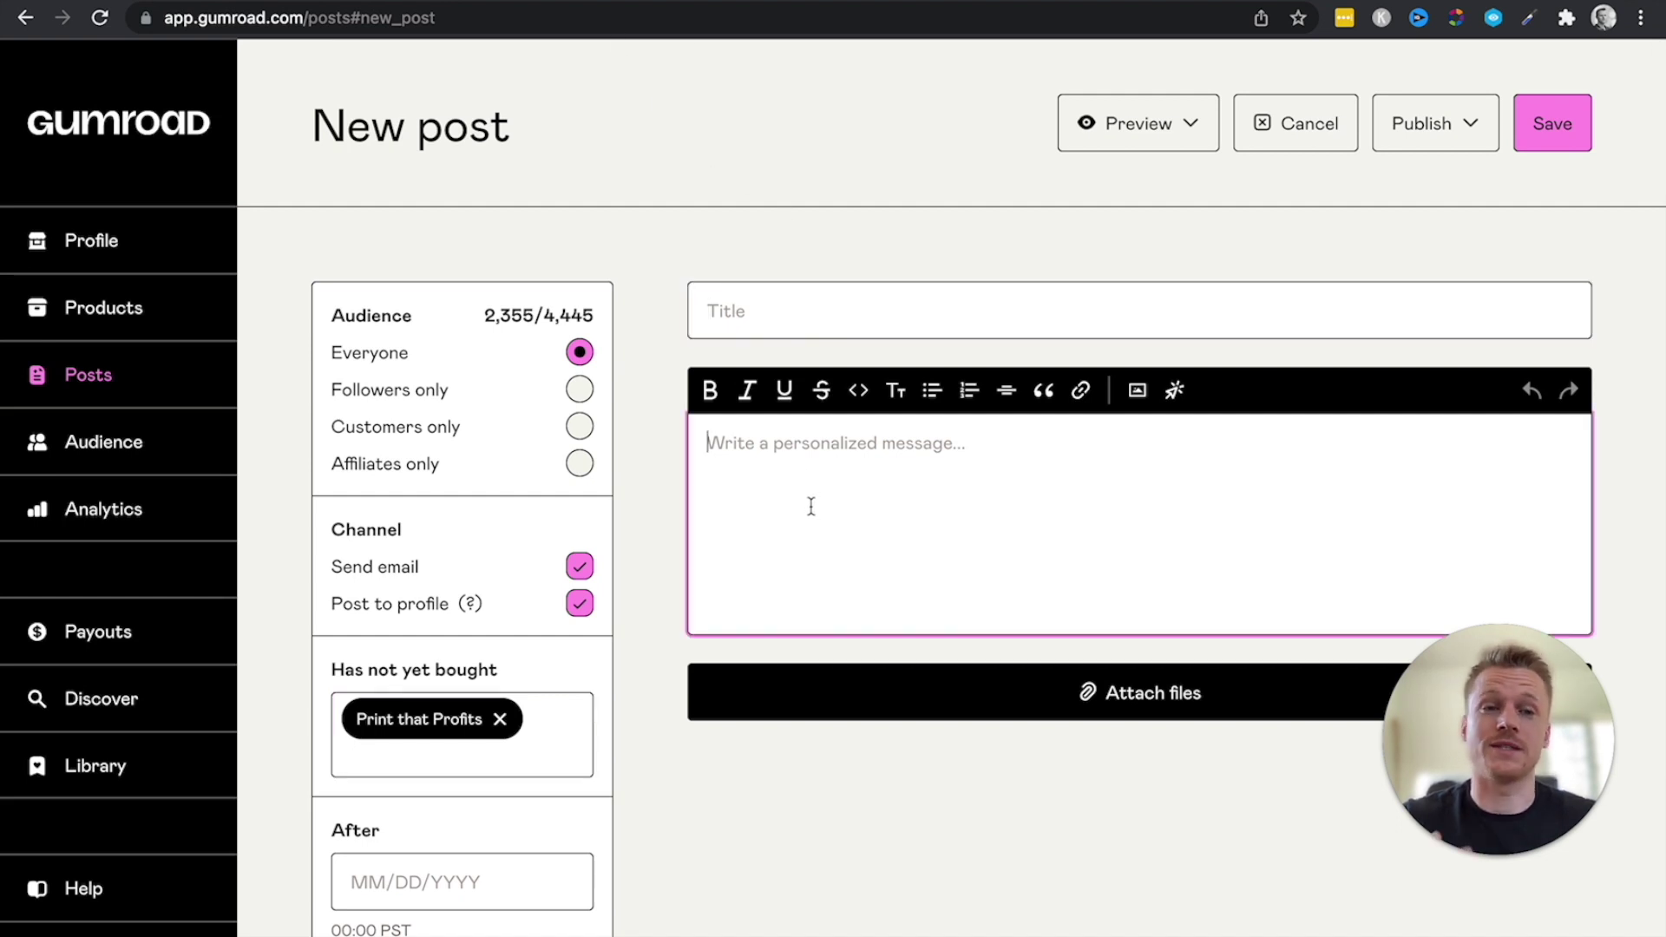
{"action": "left_click", "coordinate": [1459, 147]}
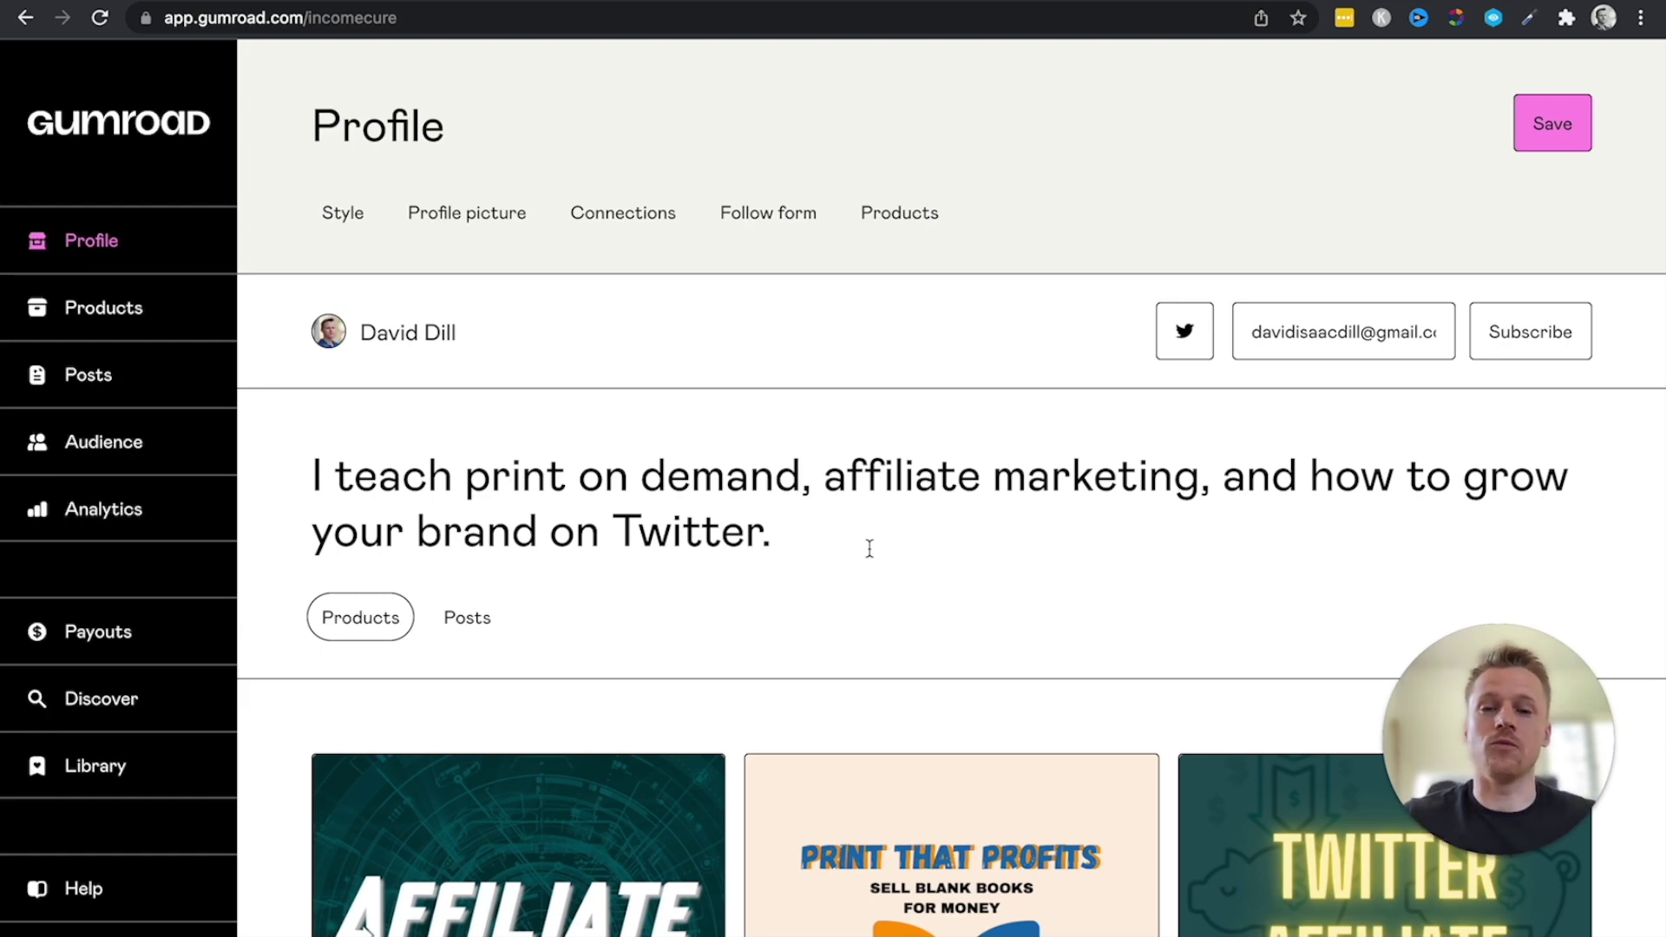
{"action": "scroll", "coordinate": [868, 548], "scroll_direction": "down", "scroll_amount": 5}
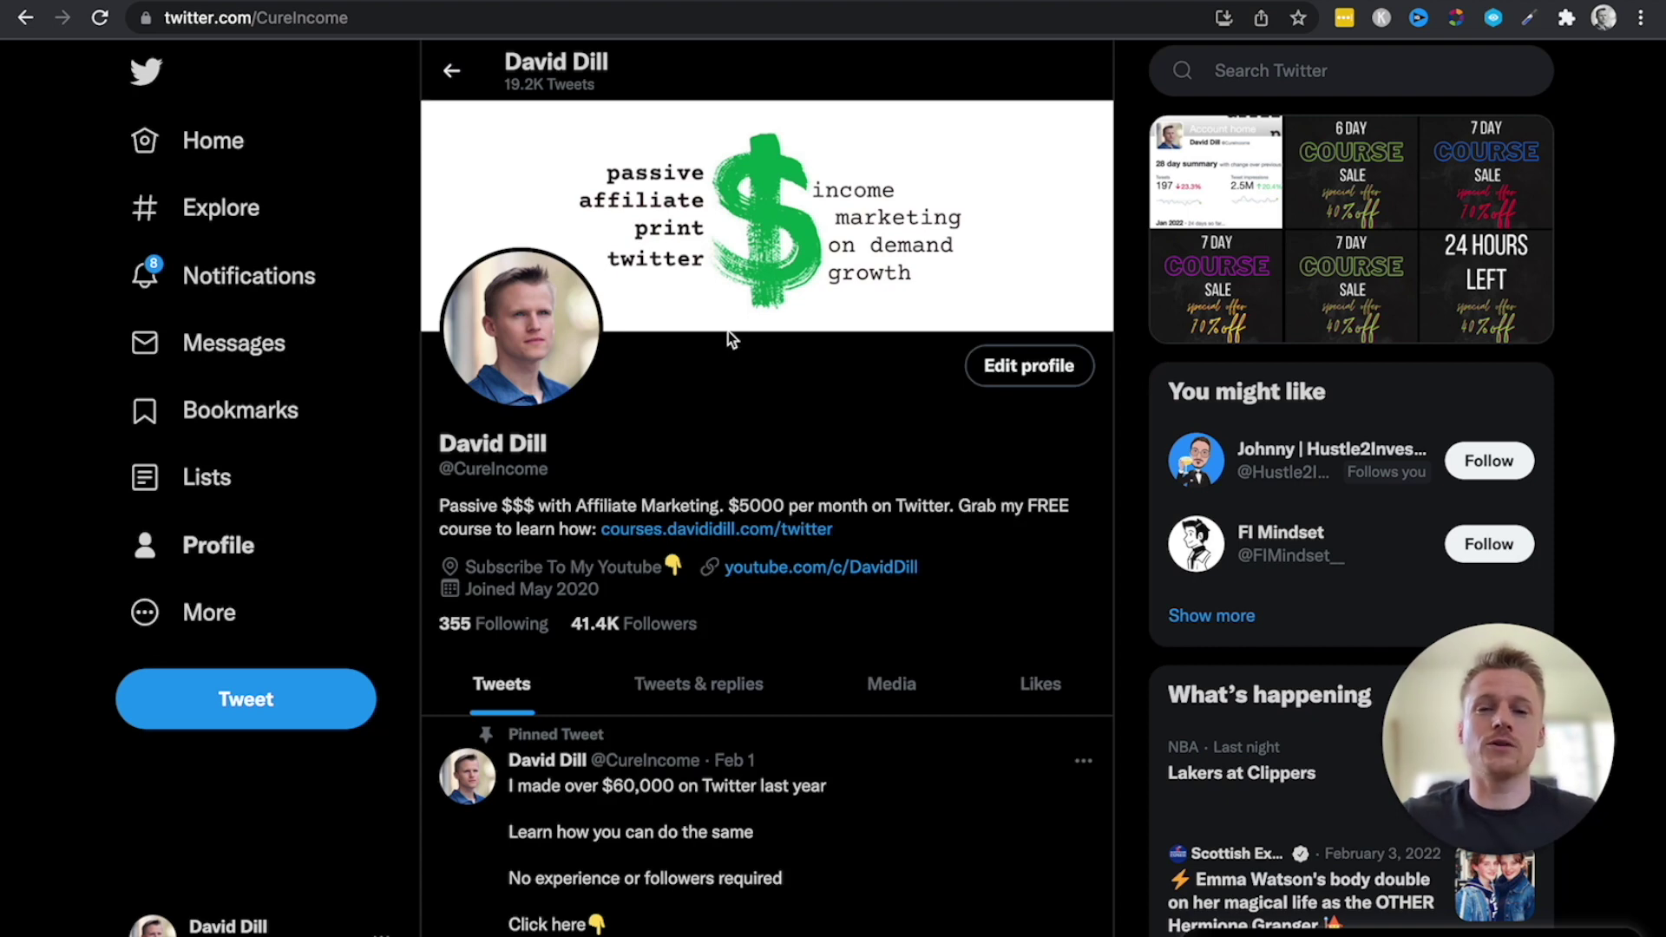
Scroll through the Twitter profile's bio and pinned tweet linking to the Masterclass product.
{"action": "scroll", "coordinate": [732, 339], "scroll_direction": "down", "scroll_amount": 1}
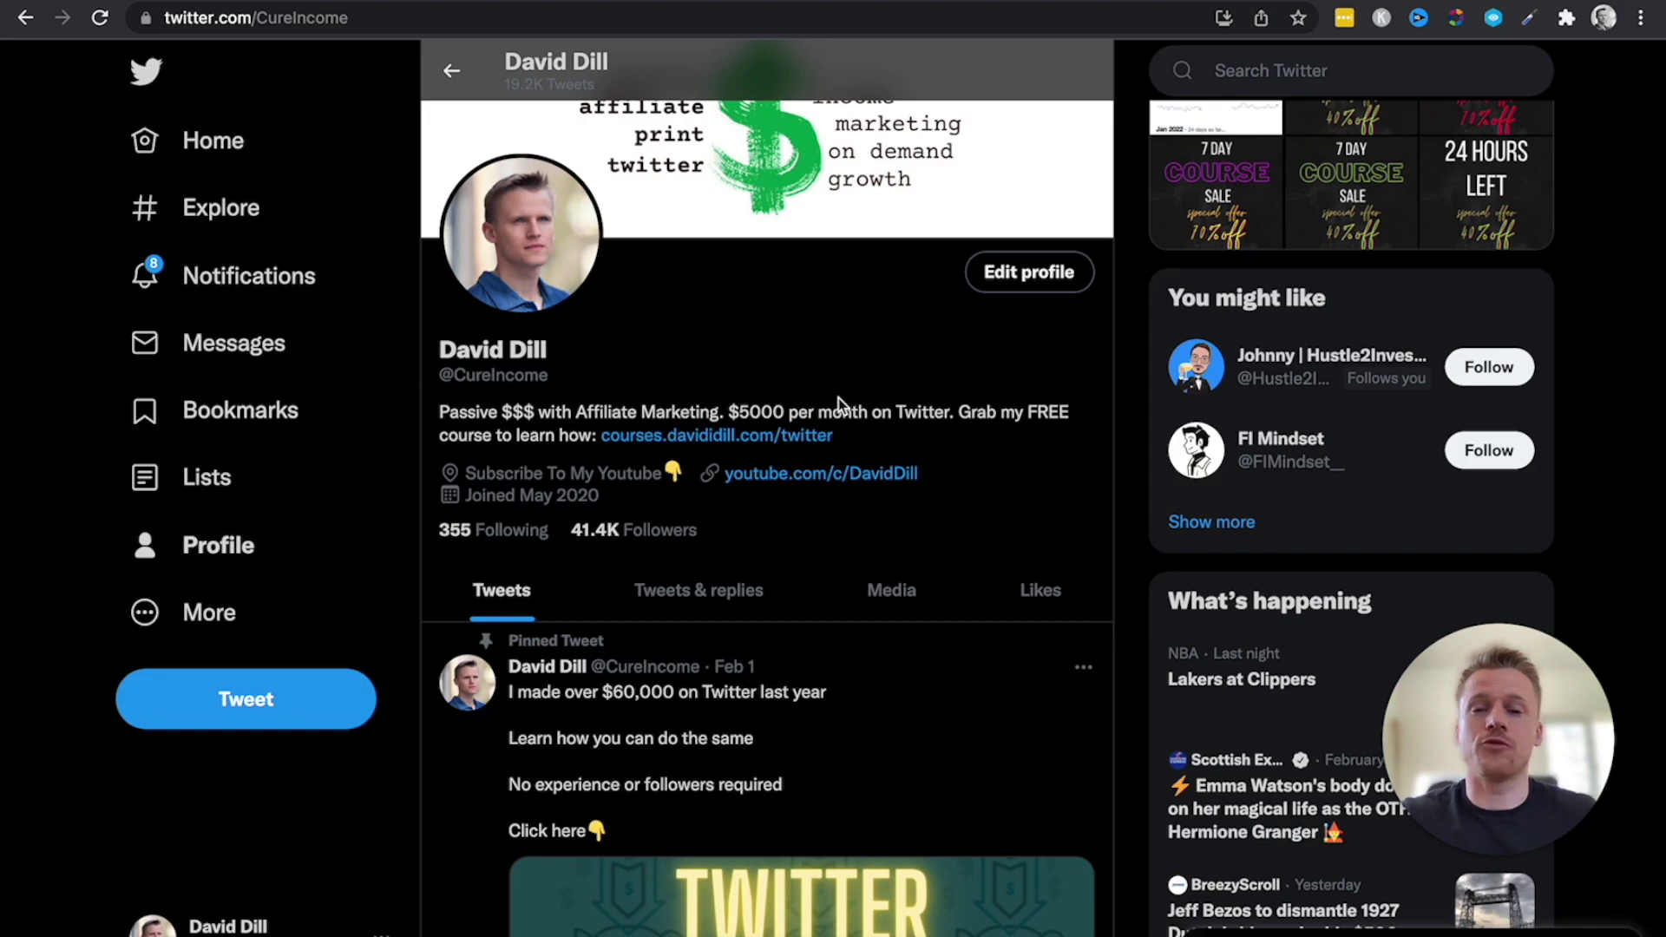
{"action": "scroll", "coordinate": [838, 398], "scroll_direction": "down", "scroll_amount": 4}
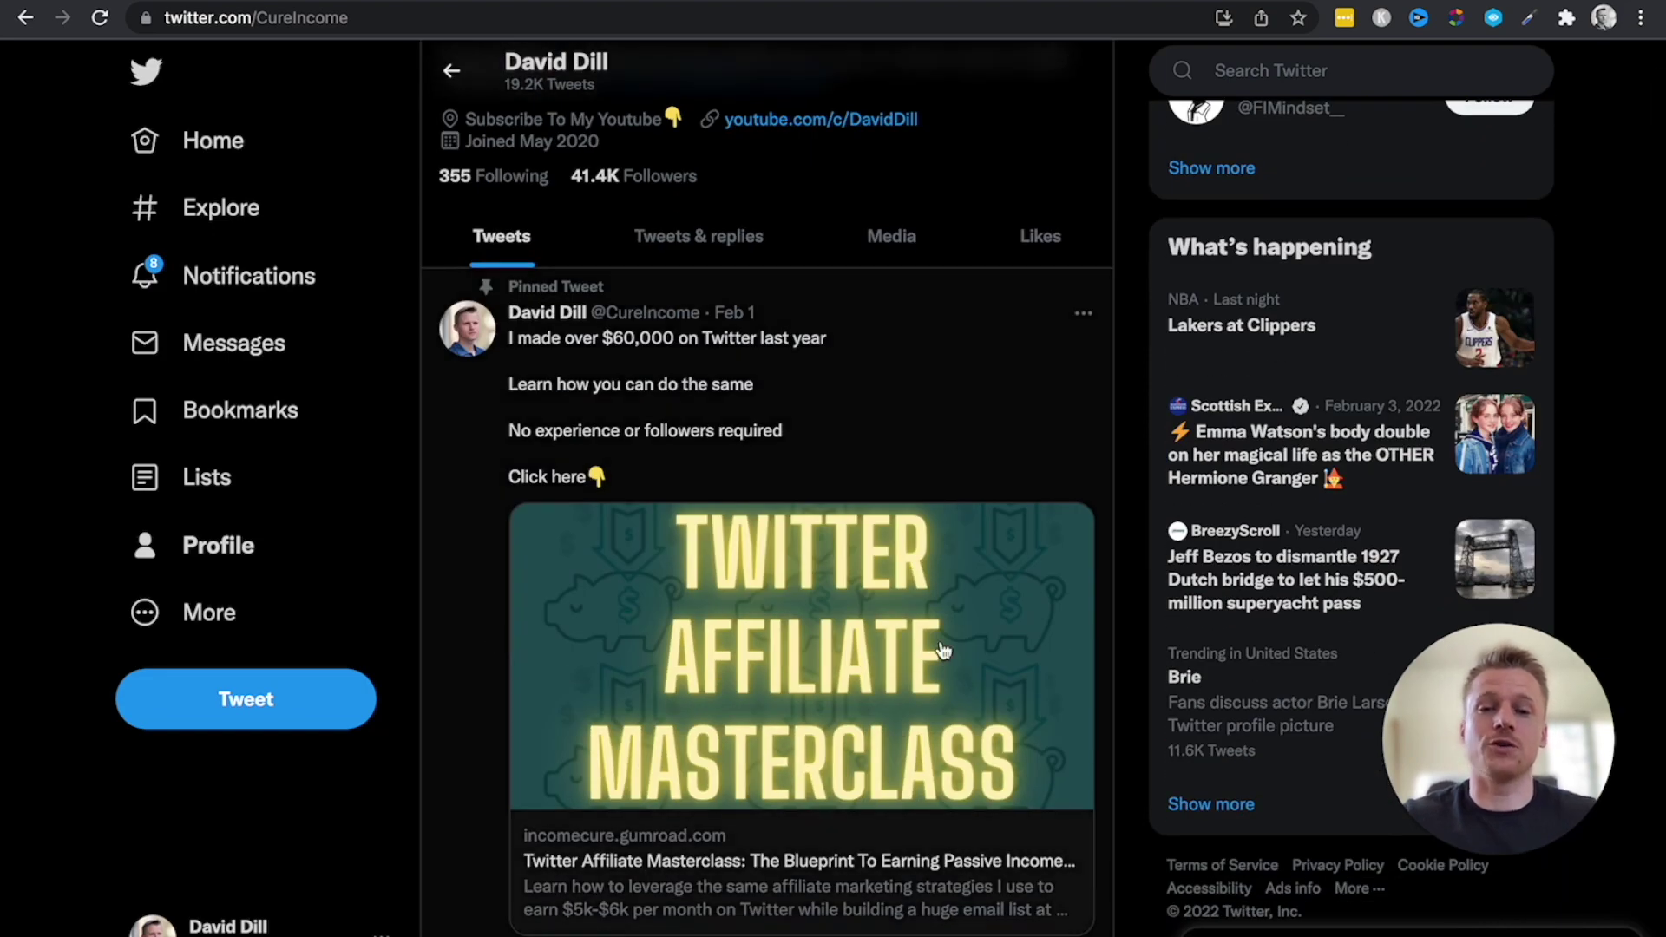
{"action": "scroll", "coordinate": [710, 550], "scroll_direction": "up", "scroll_amount": 5}
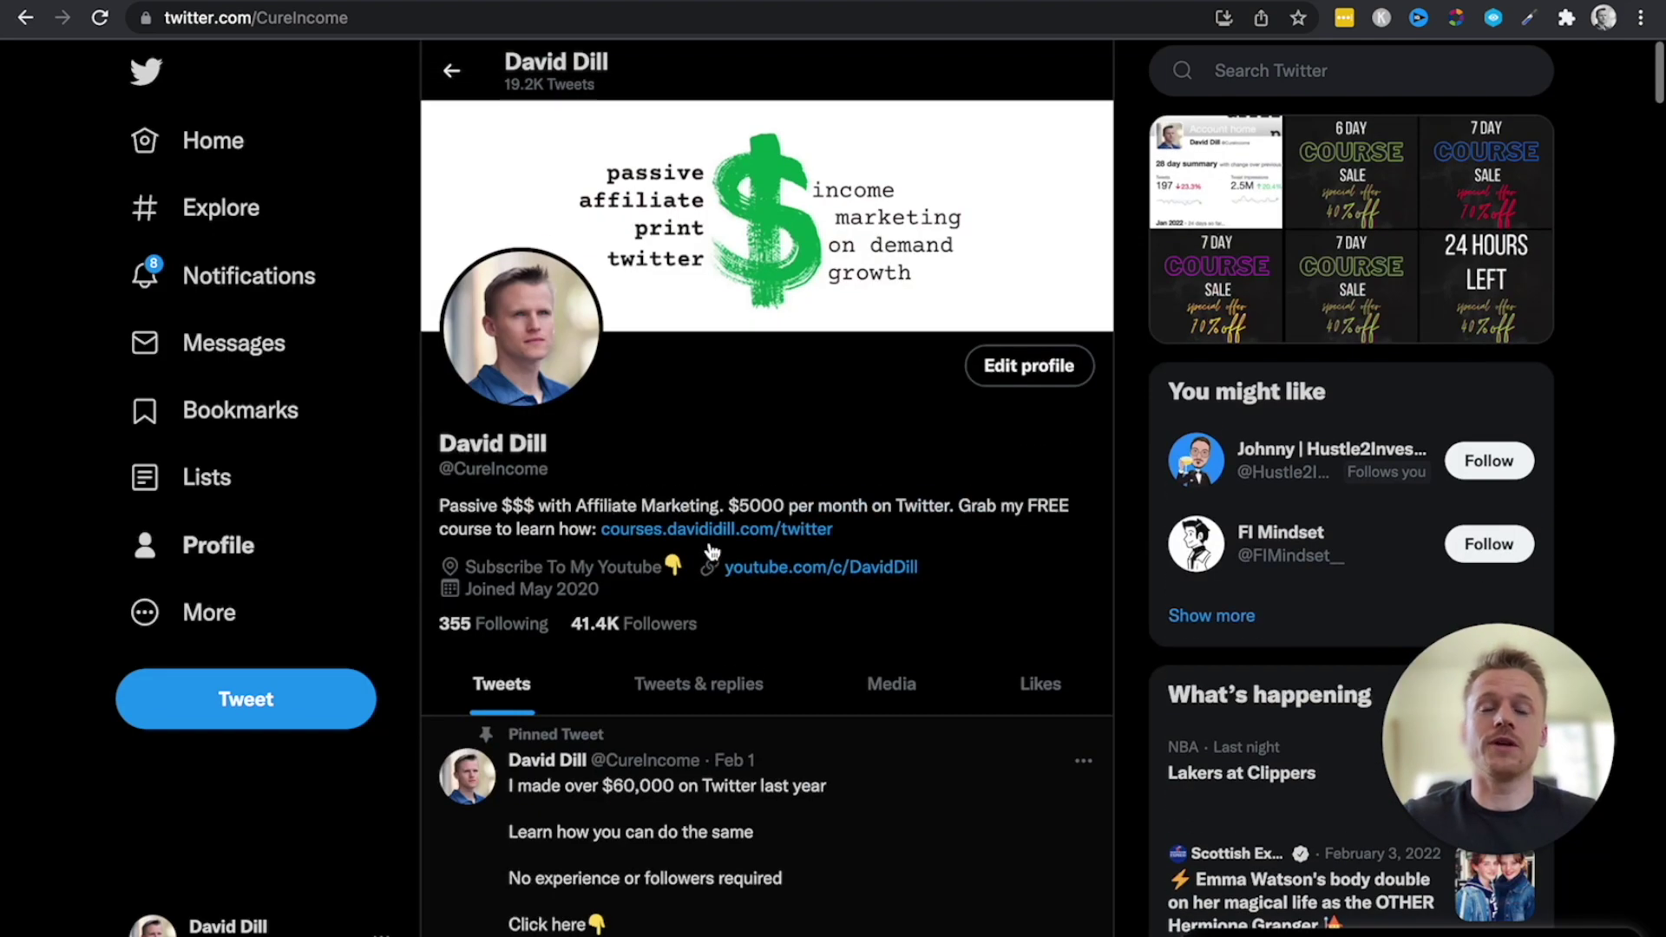